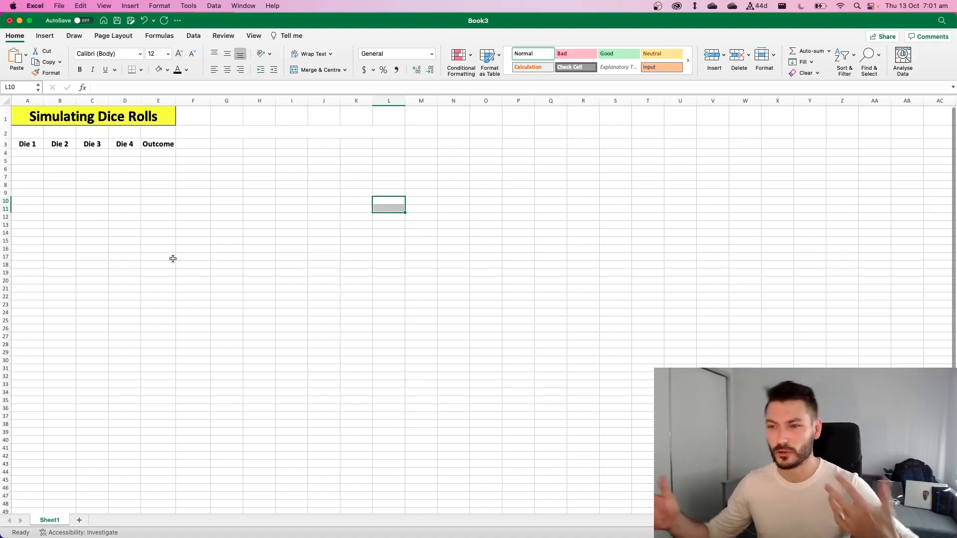
- Enter =RANDBETWEEN(1,6) in cell A4 under Die 1 to simulate one die roll
left_click(29, 152)
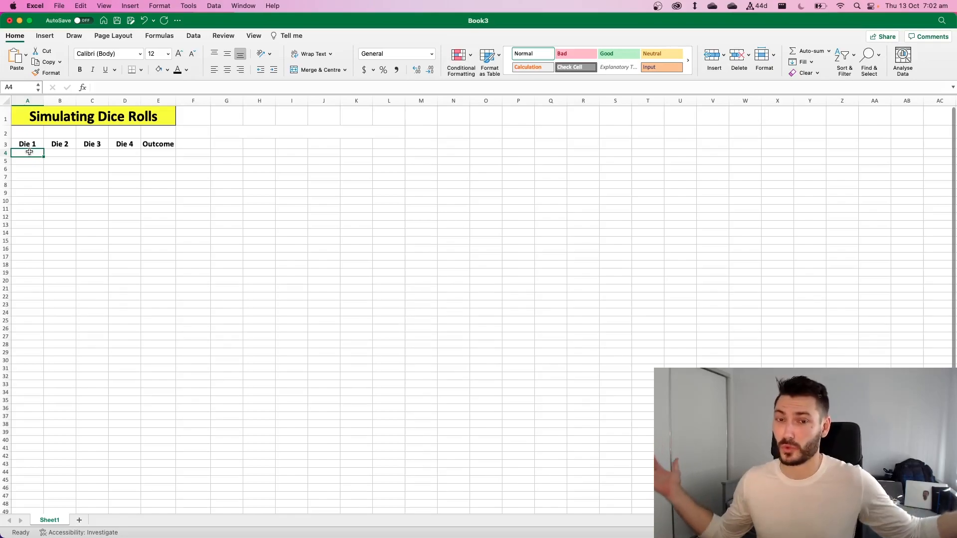
type("=")
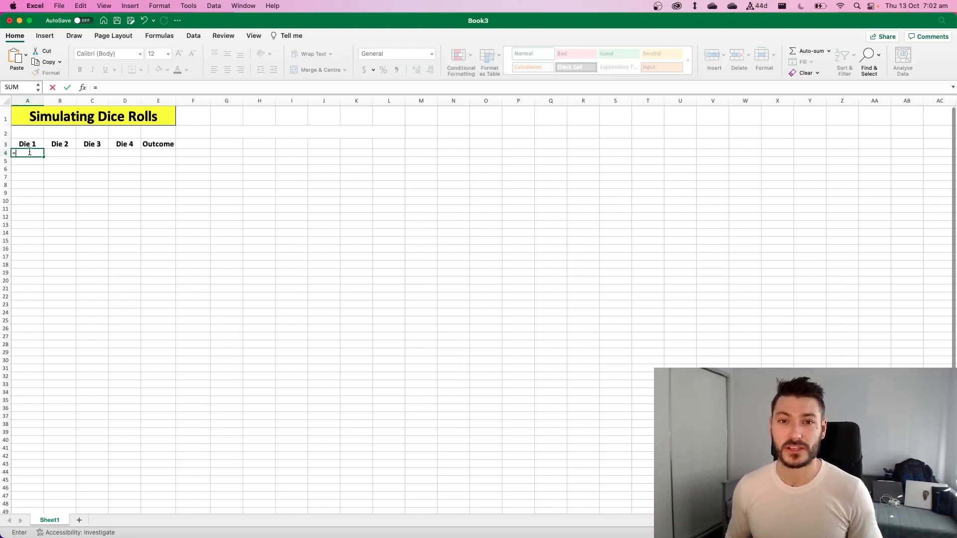
type("rand")
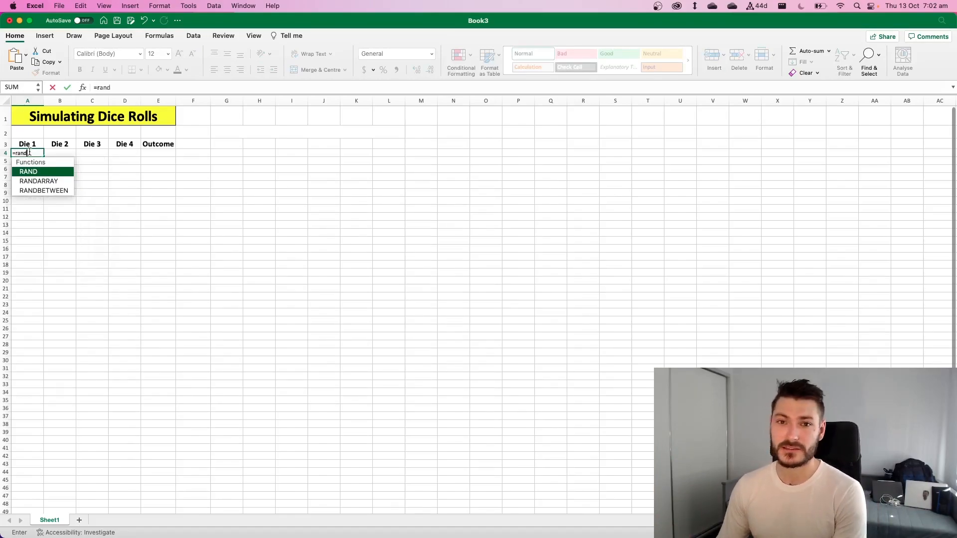
type("between(")
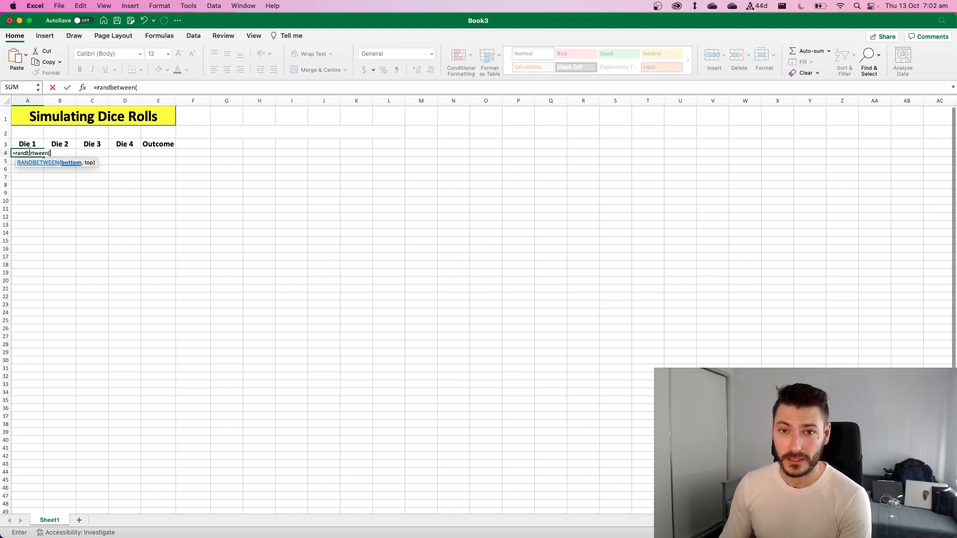
type(",6)")
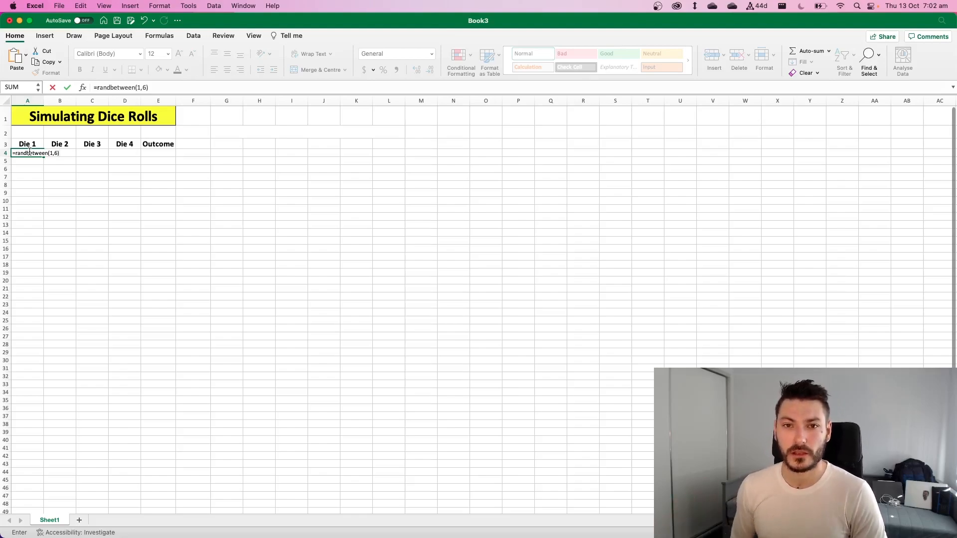
key("Return")
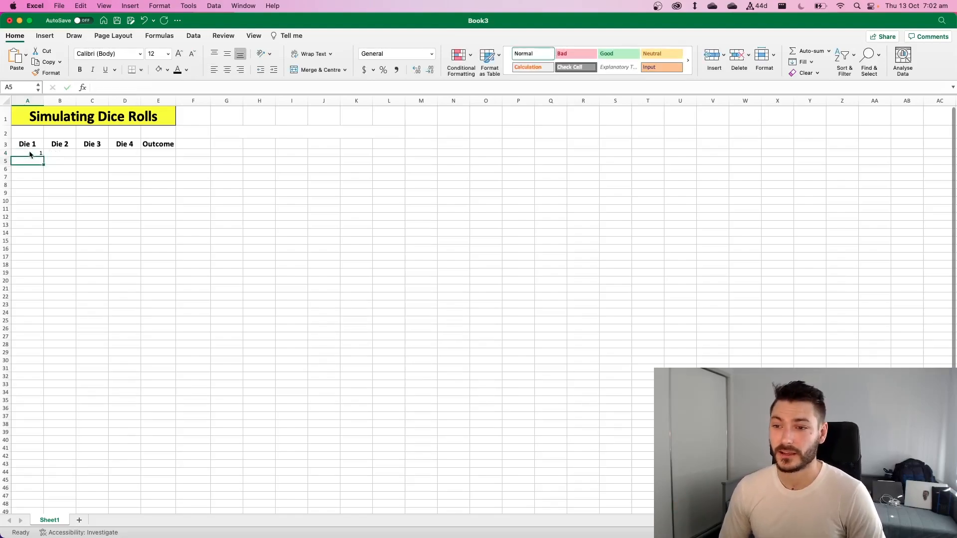
- Review the Die 1 formula in A4 and recalculate the sheet to re-roll the die
left_click(29, 152)
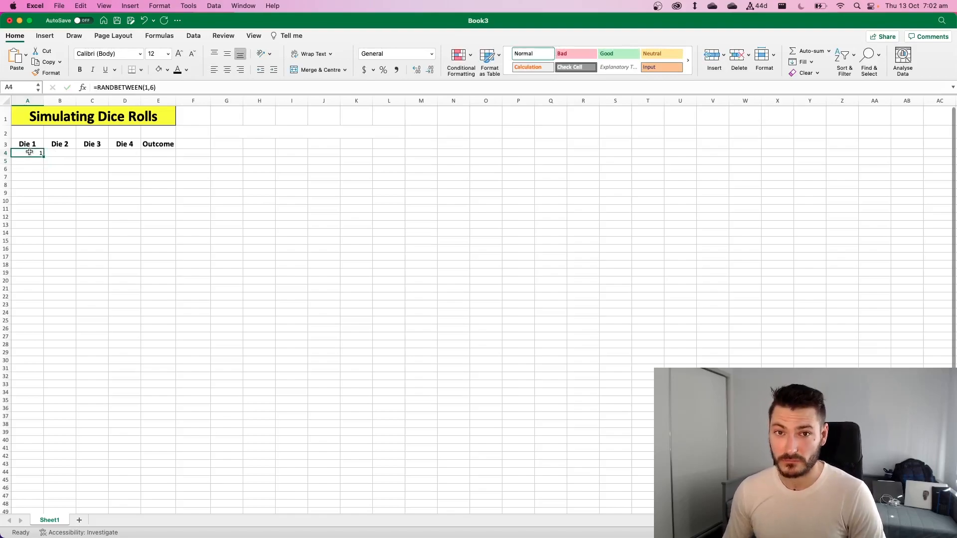
left_click(261, 159)
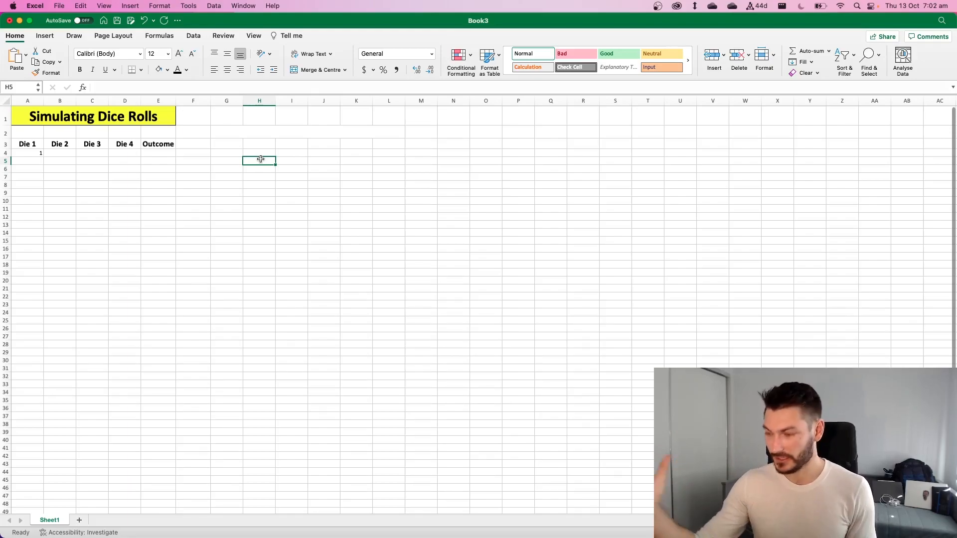
key("F9")
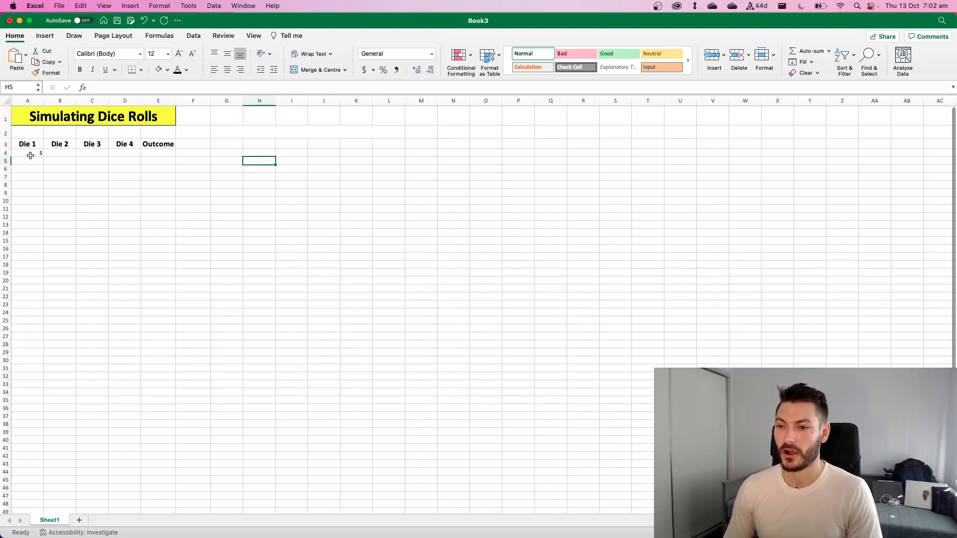
- Fill the RANDBETWEEN formula from A4 across to D4 for Die 2, Die 3 and Die 4
left_click(63, 150)
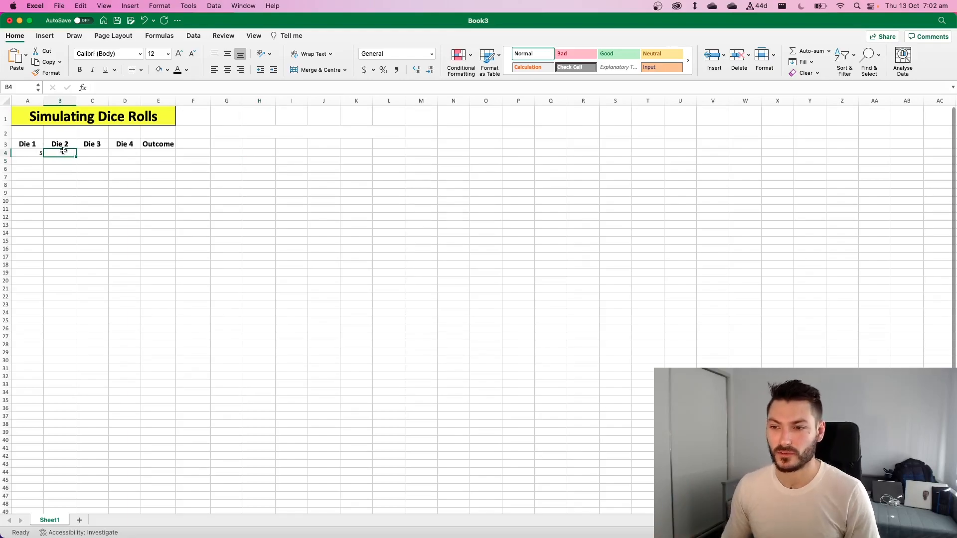
left_click(31, 153)
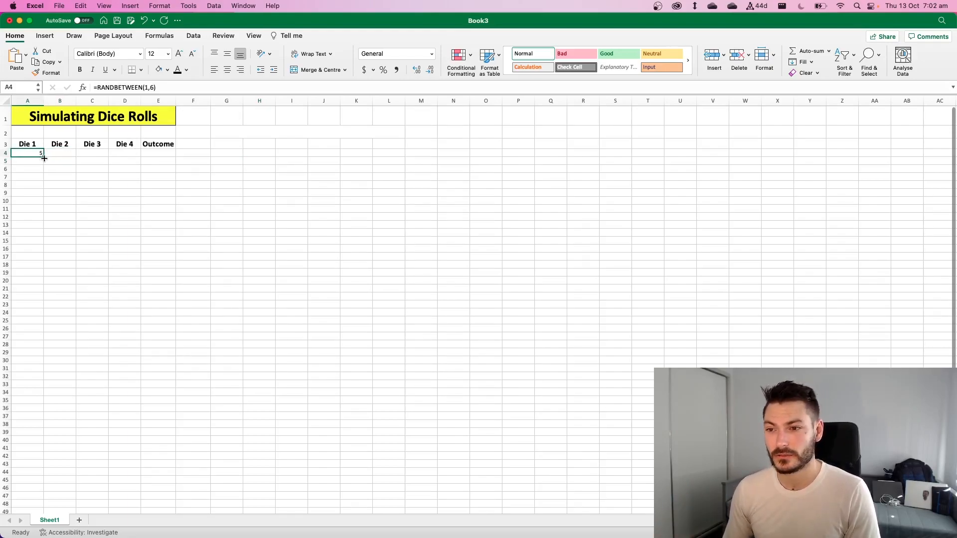
left_click(45, 157)
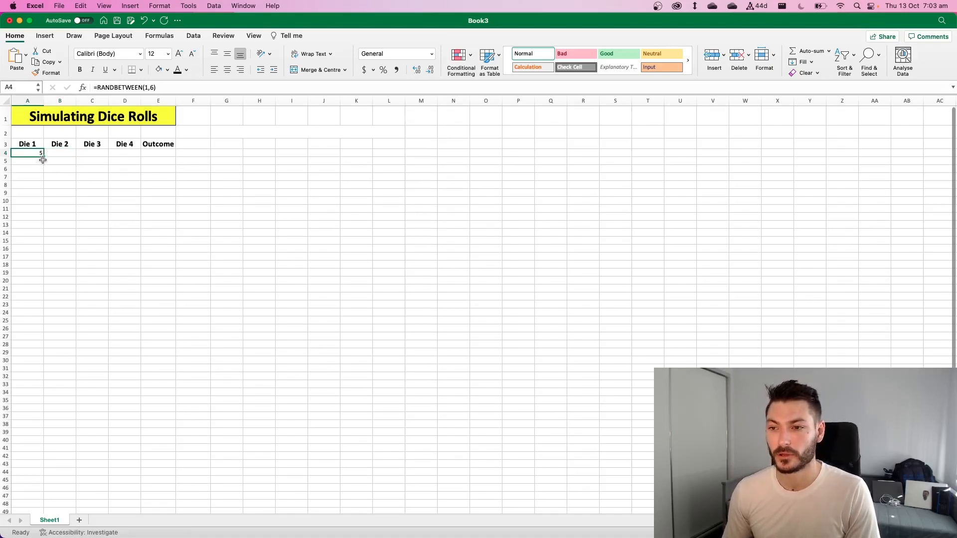
left_click(44, 157)
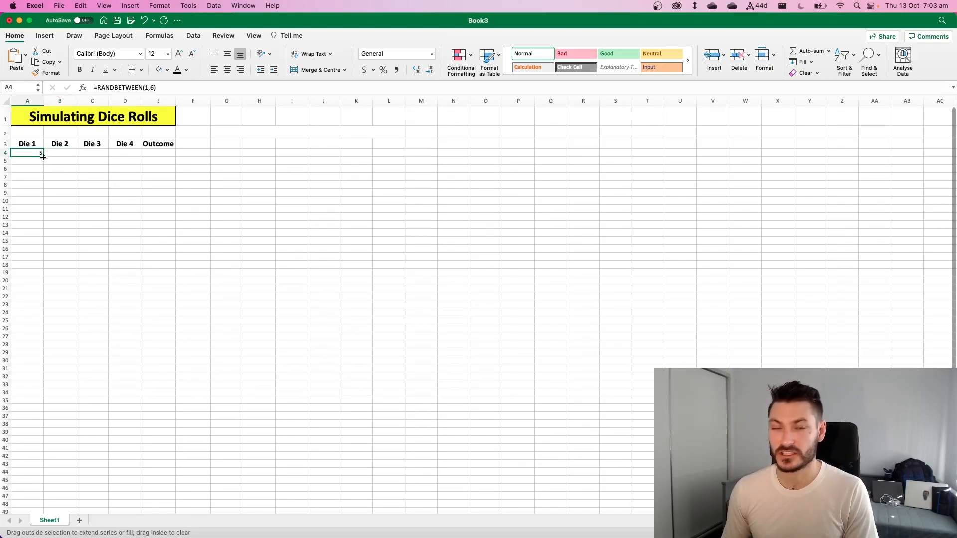
left_click_drag(43, 157, 133, 156)
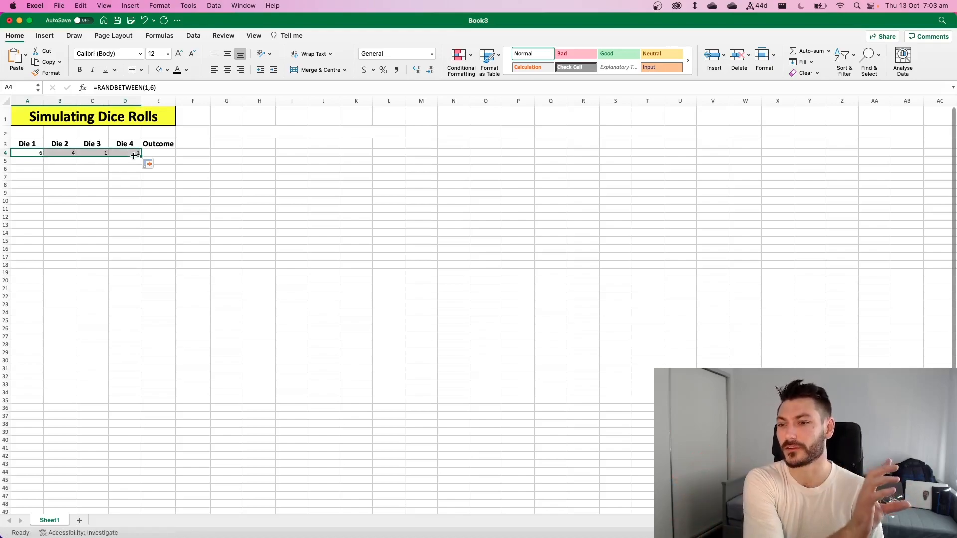
left_click(185, 177)
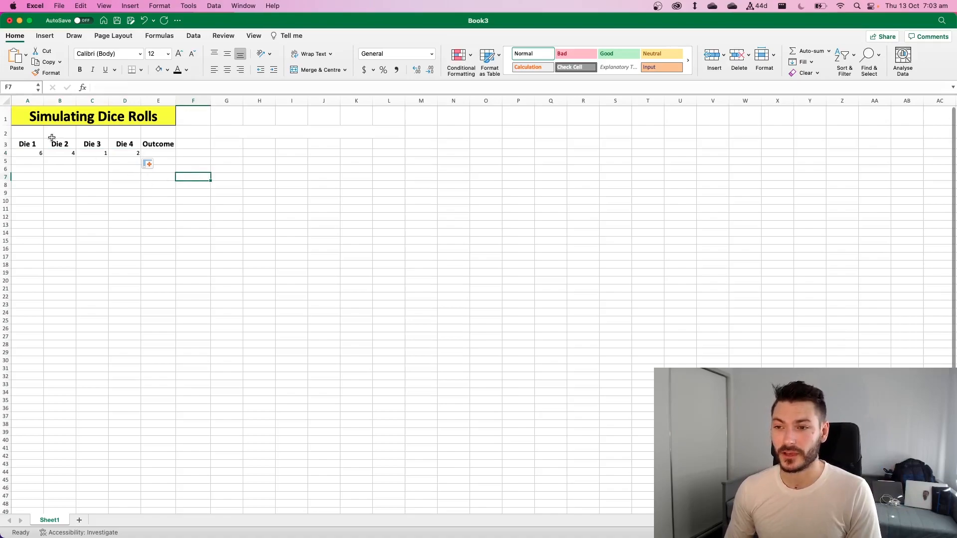
- Centre the contents of the dice cells A4:D43 horizontally
left_click_drag(29, 155, 128, 461)
left_click(227, 70)
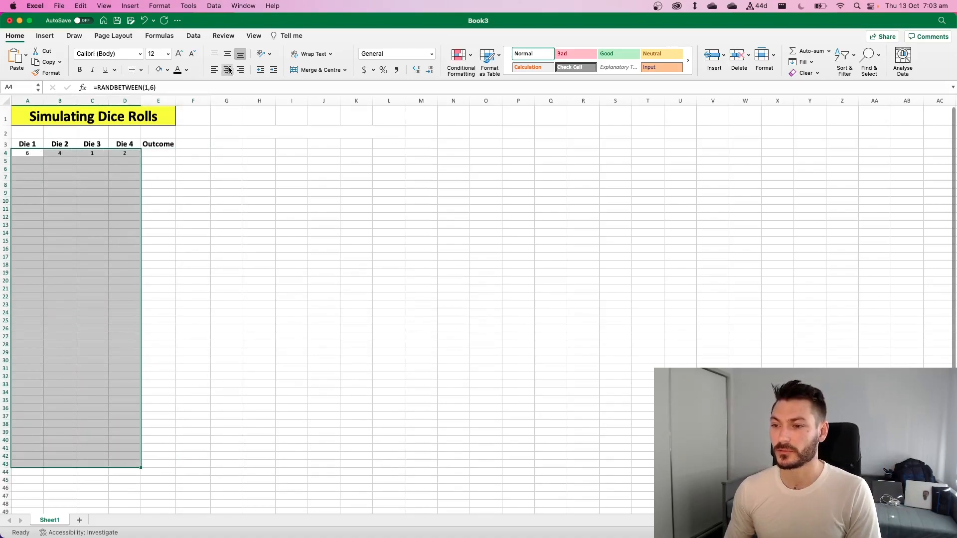
left_click(208, 208)
left_click(28, 153)
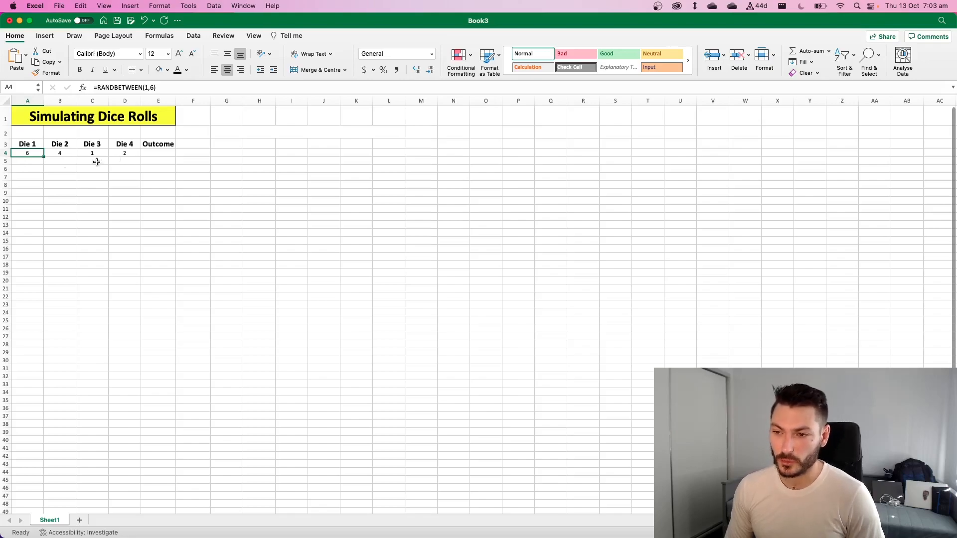
left_click(171, 178)
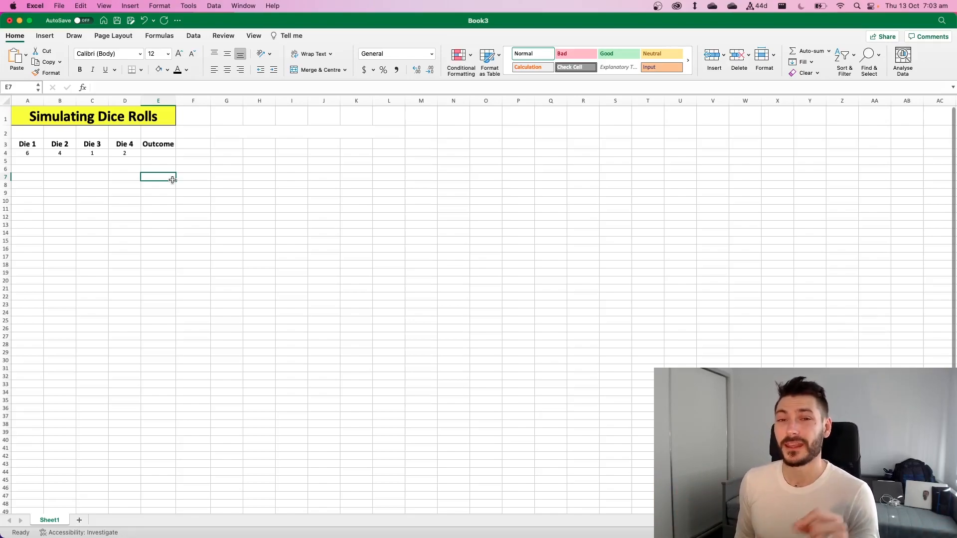
left_click(162, 156)
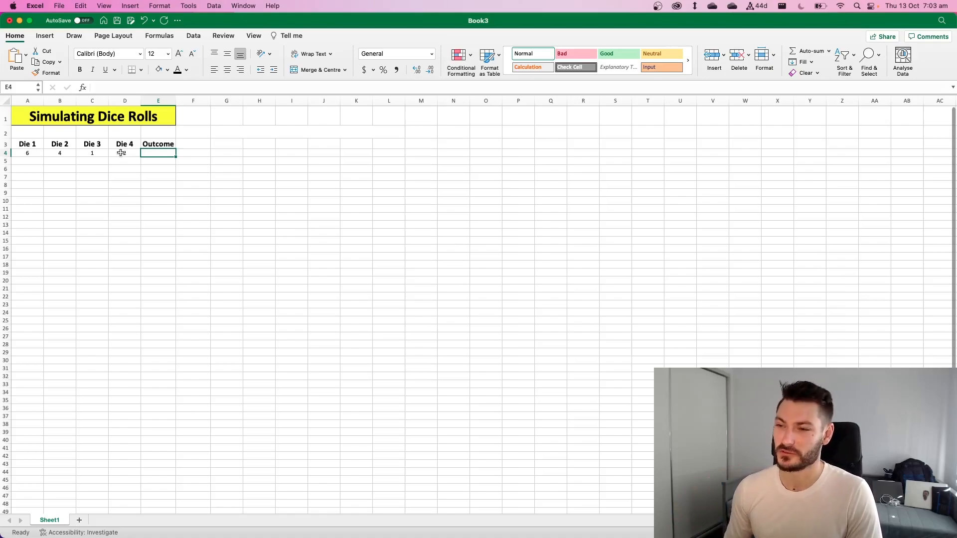
- Reveal the hidden Frequency of Value headings in G2:L3 by setting their font colour to black
left_click(225, 132)
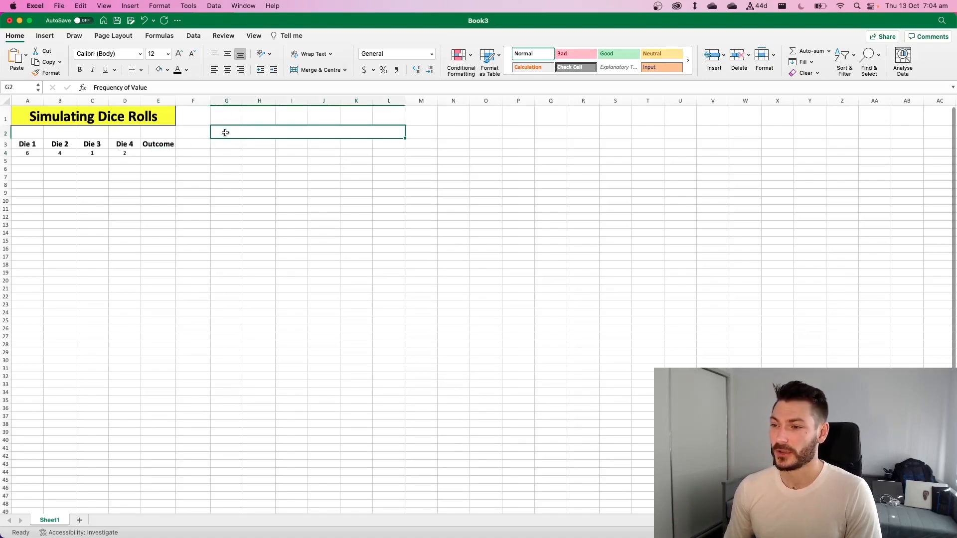
left_click_drag(225, 132, 398, 143)
left_click(176, 69)
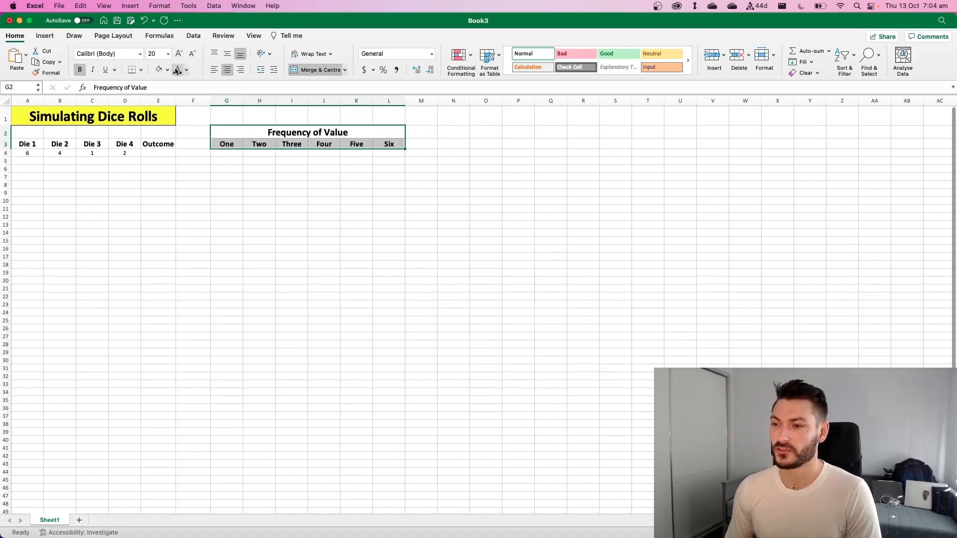
left_click(359, 198)
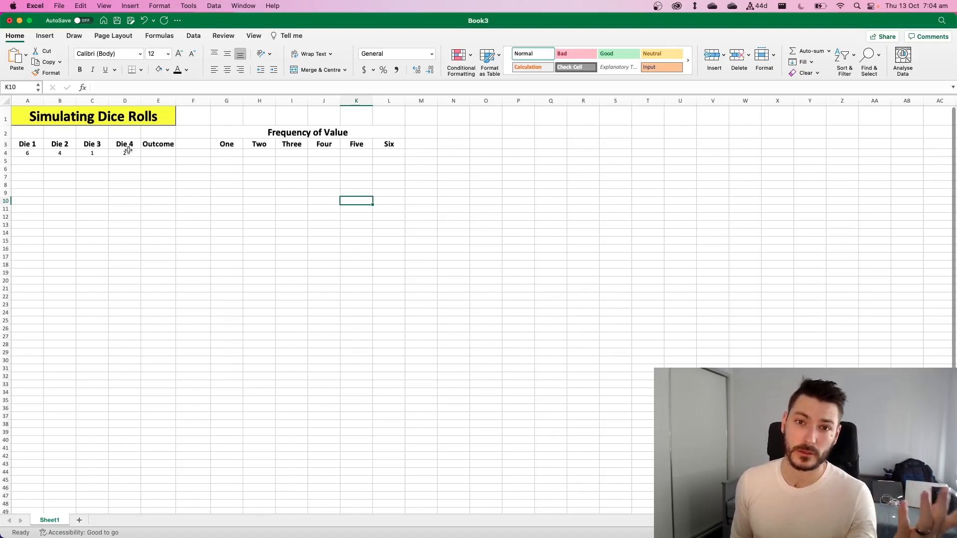
- Enter =COUNTIF(A4:D4,1) in cell G4 to count the ones rolled across the four dice
left_click(228, 152)
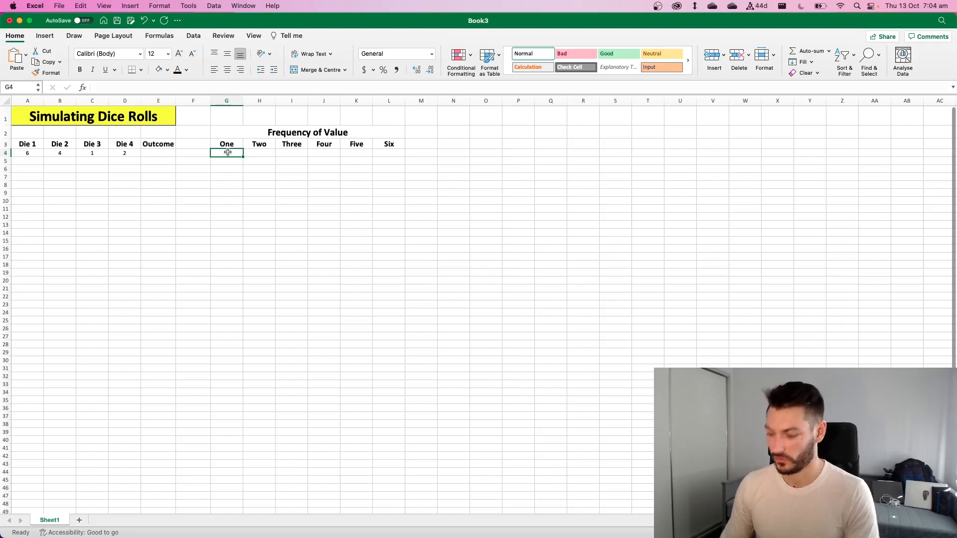
type("=CO")
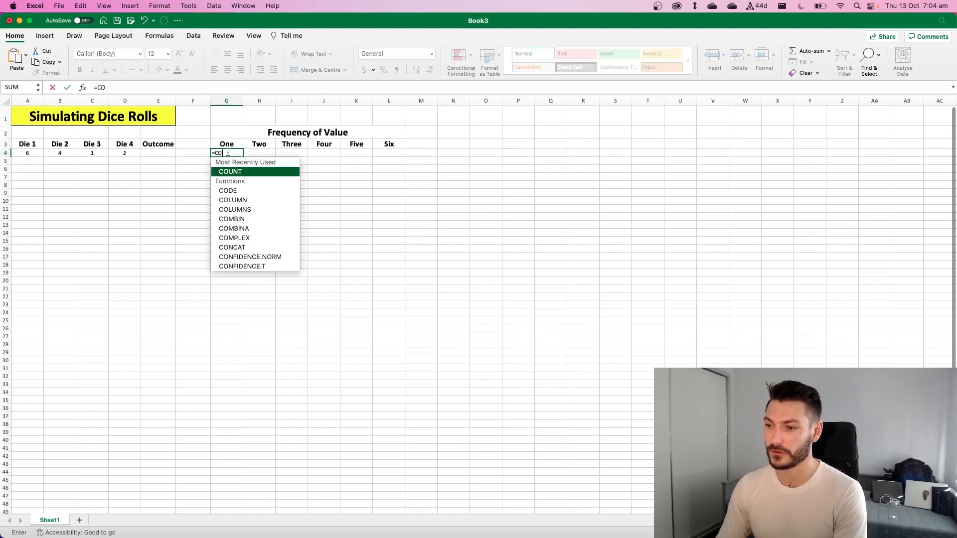
type("UNTIF(")
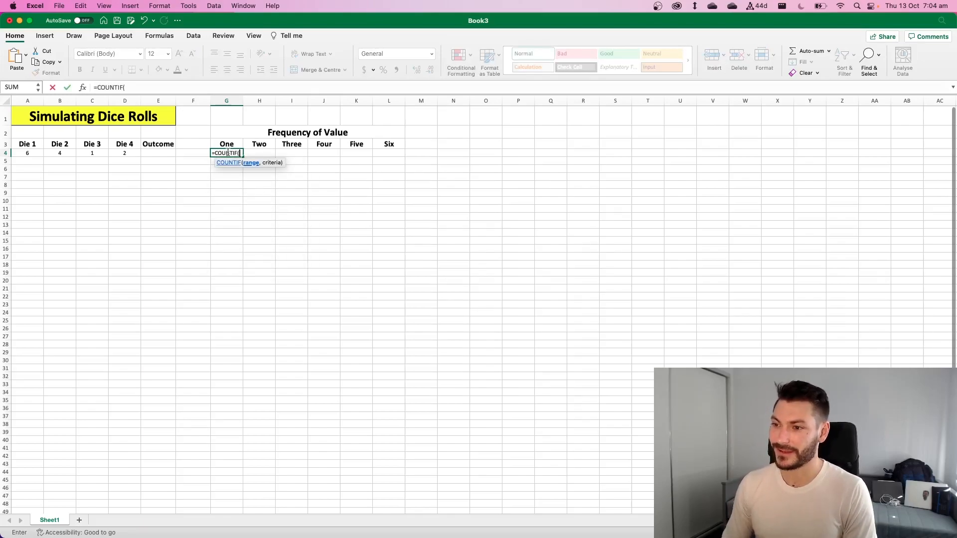
left_click_drag(27, 153, 125, 150)
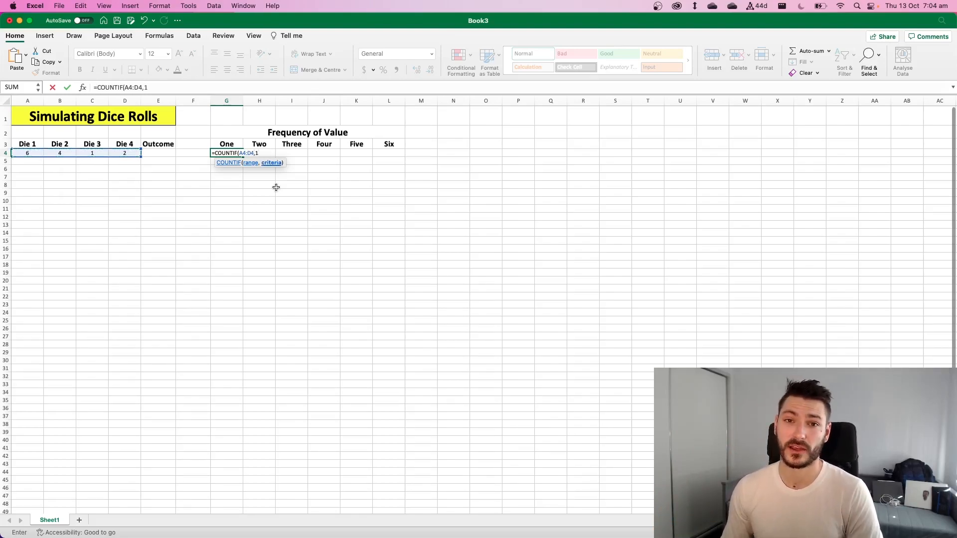
type(")")
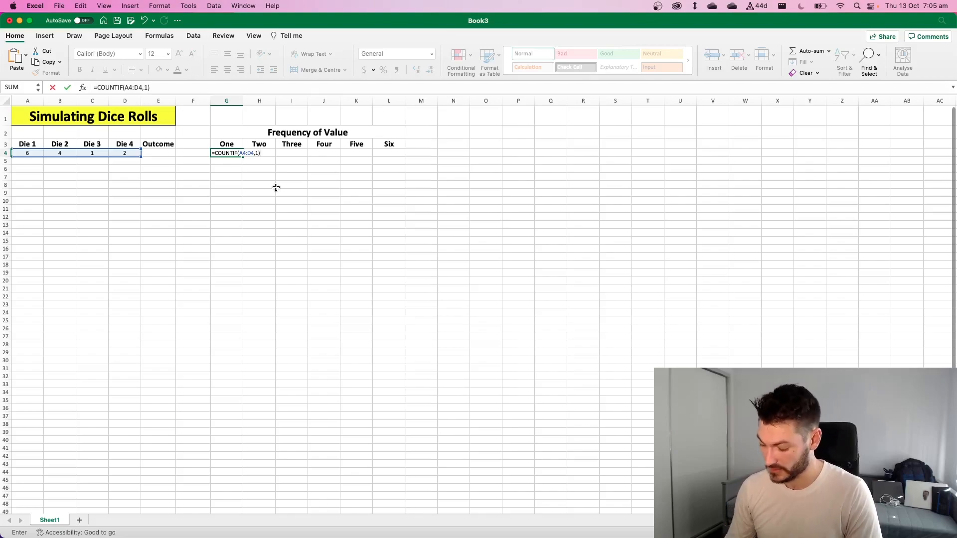
key("Return")
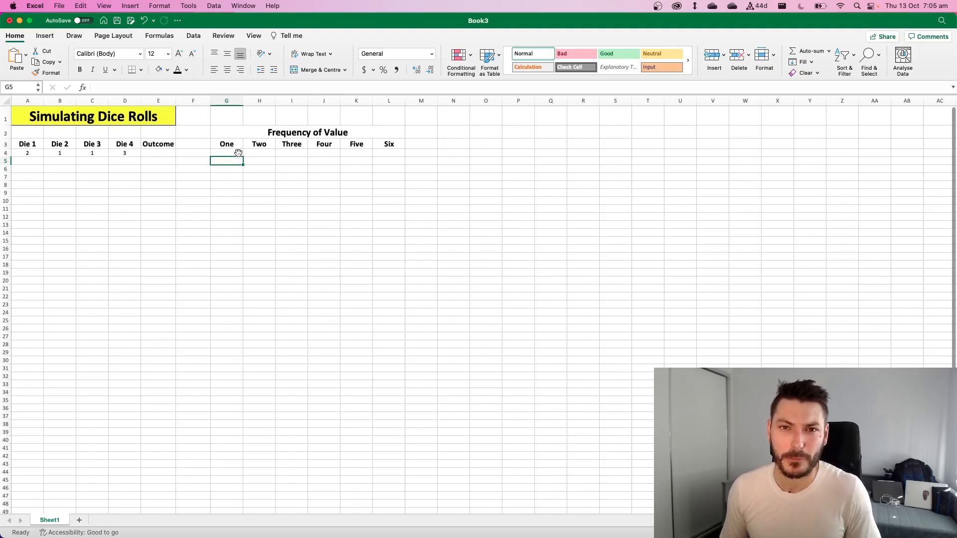
- Try to fill the COUNTIF formula from G4 across to L4, inspect the copied references, and undo the fill
left_click(220, 153)
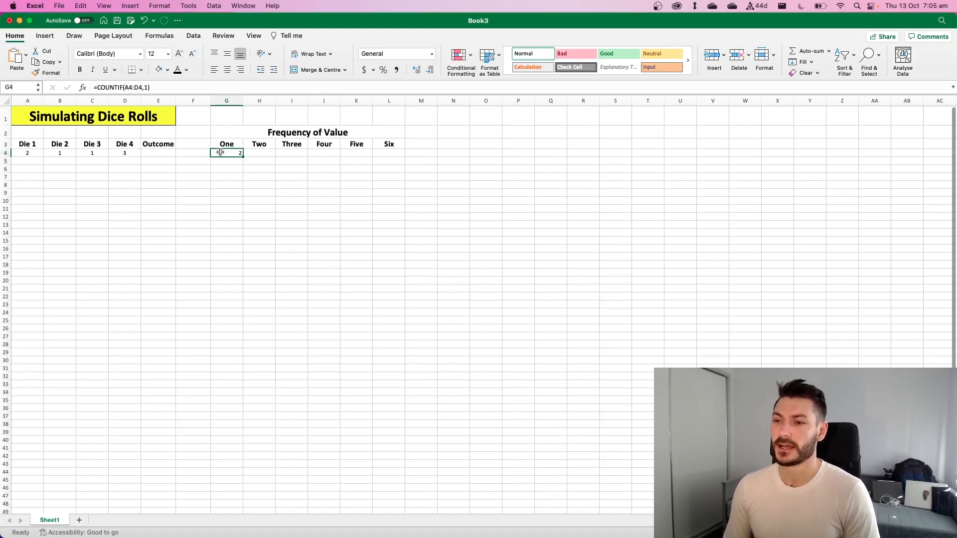
left_click_drag(243, 156, 403, 155)
left_click(310, 176)
left_click(261, 154)
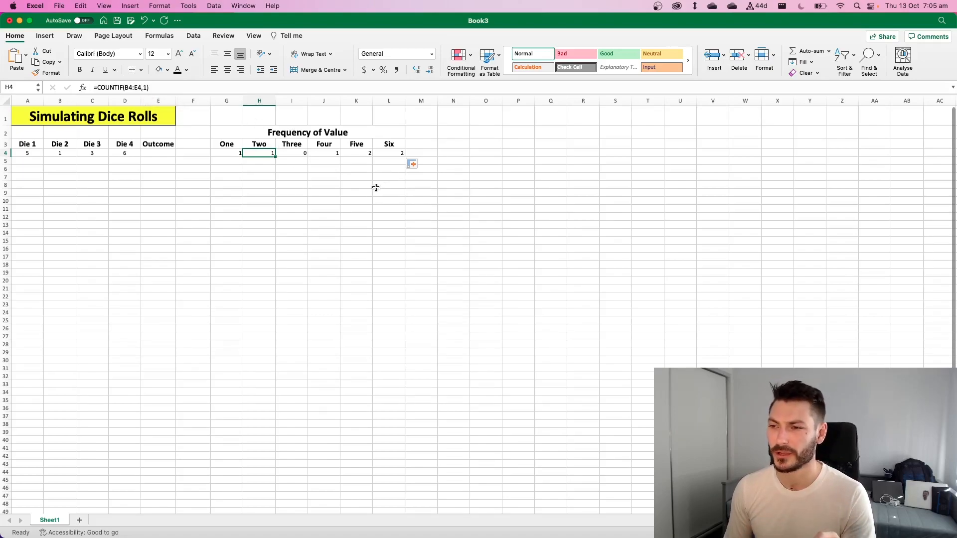
left_click(232, 154)
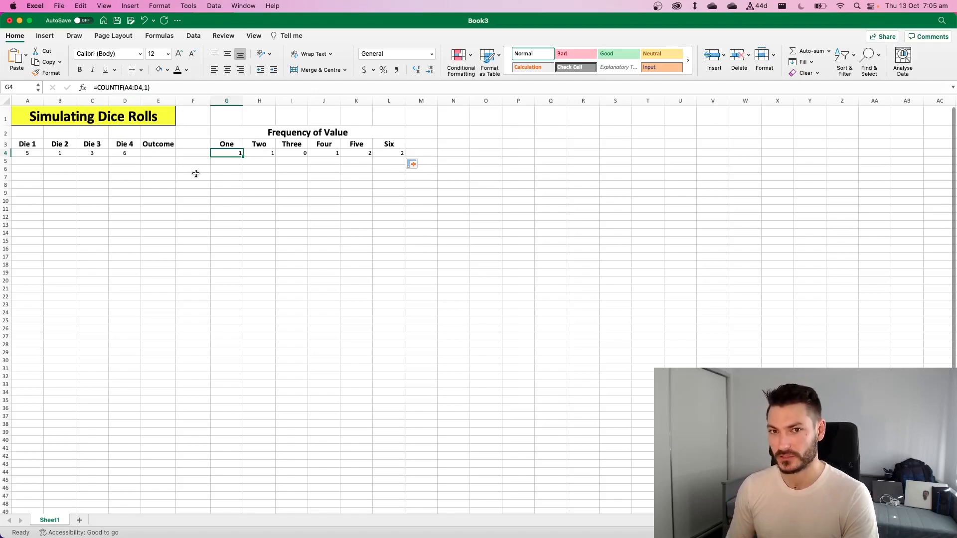
key("cmd+z")
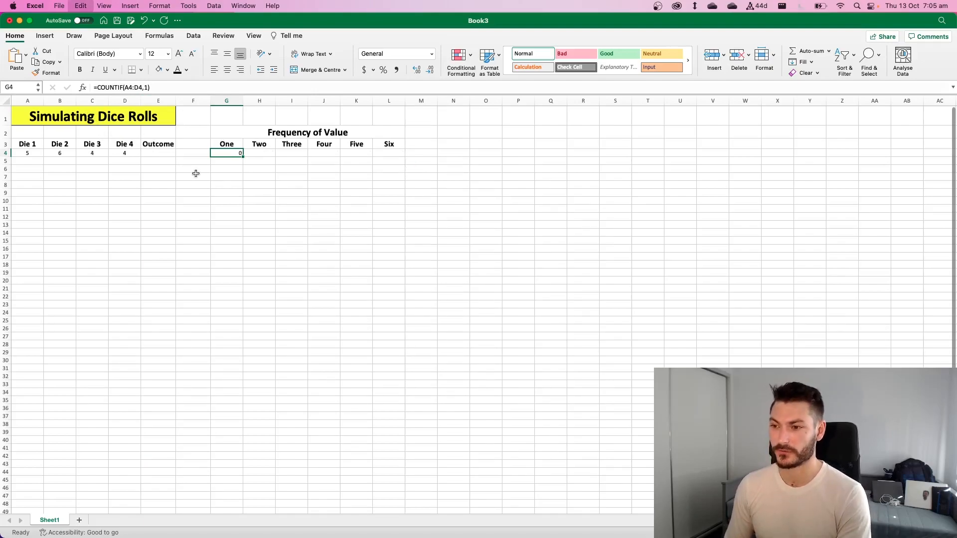
- Centre the frequency cells G4:L4 horizontally
left_click(272, 154)
left_click_drag(234, 153, 386, 154)
left_click(228, 69)
left_click(252, 155)
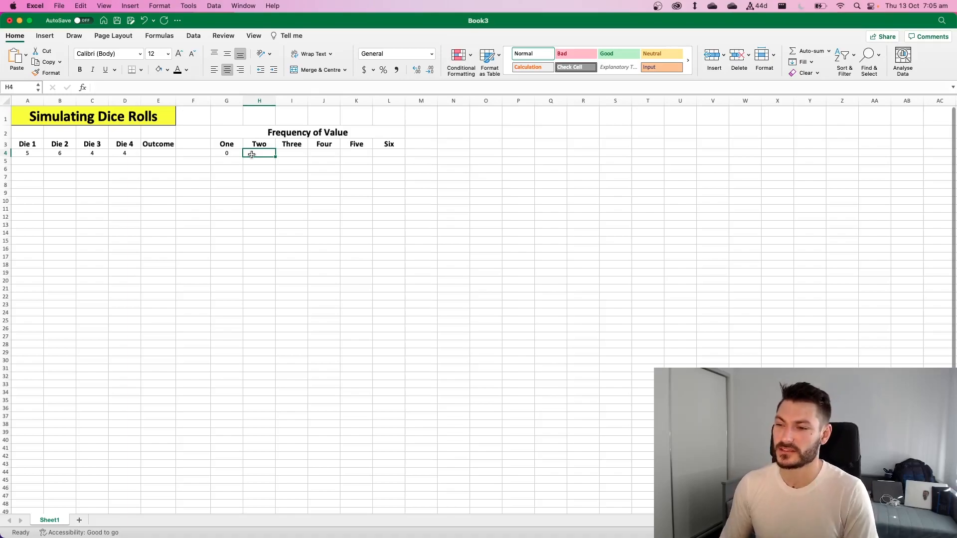
- Make the dice range in G4's formula absolute so it reads =COUNTIF($A$4:$D$4,1)
left_click(228, 153)
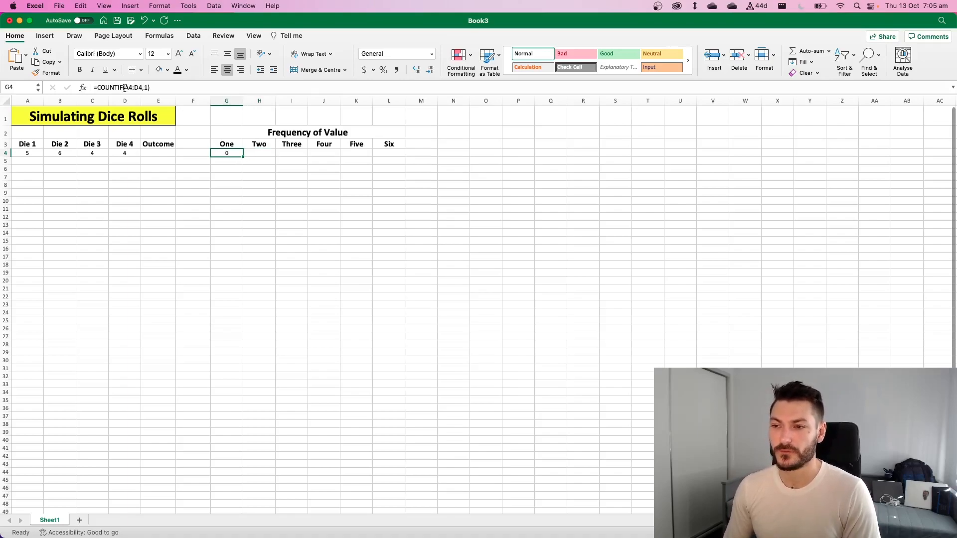
left_click(125, 87)
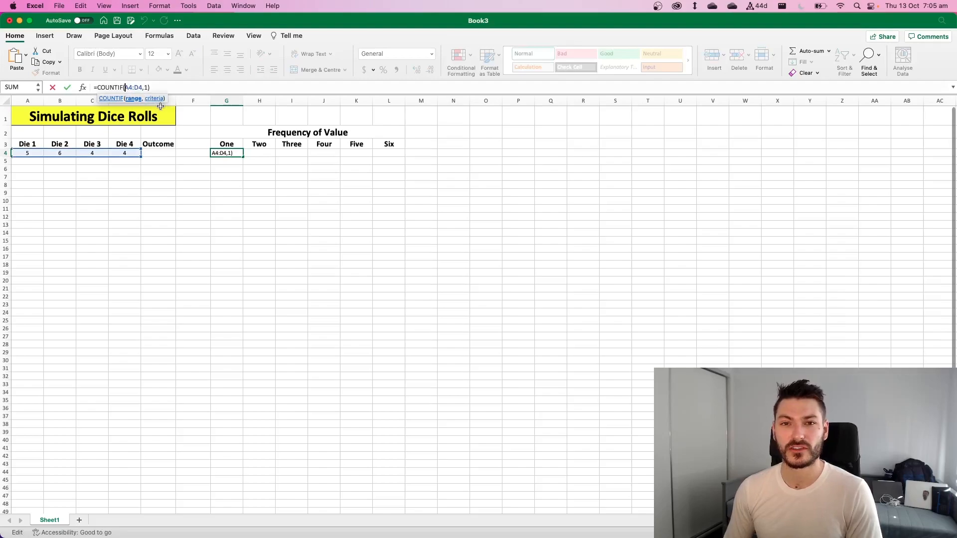
type("$A$4:")
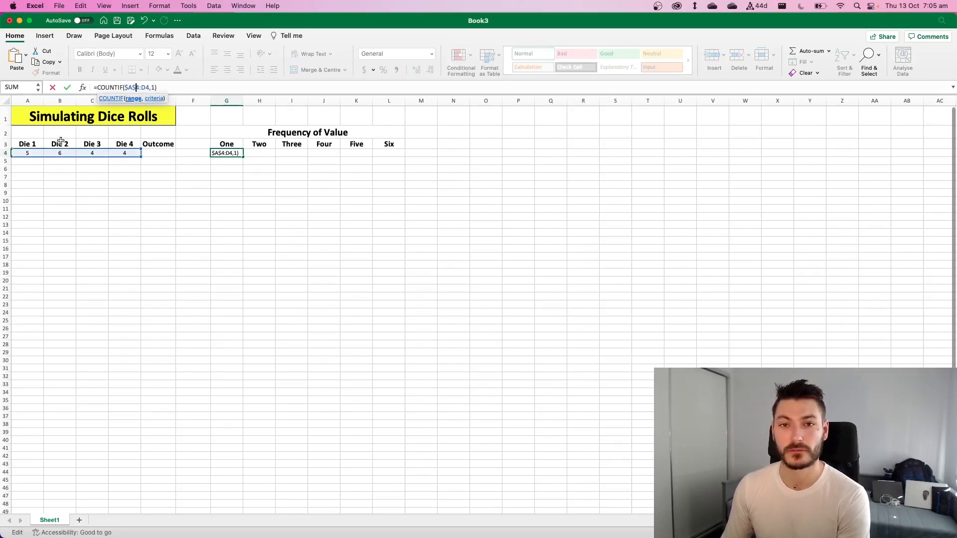
type("$")
key("Right")
type("$")
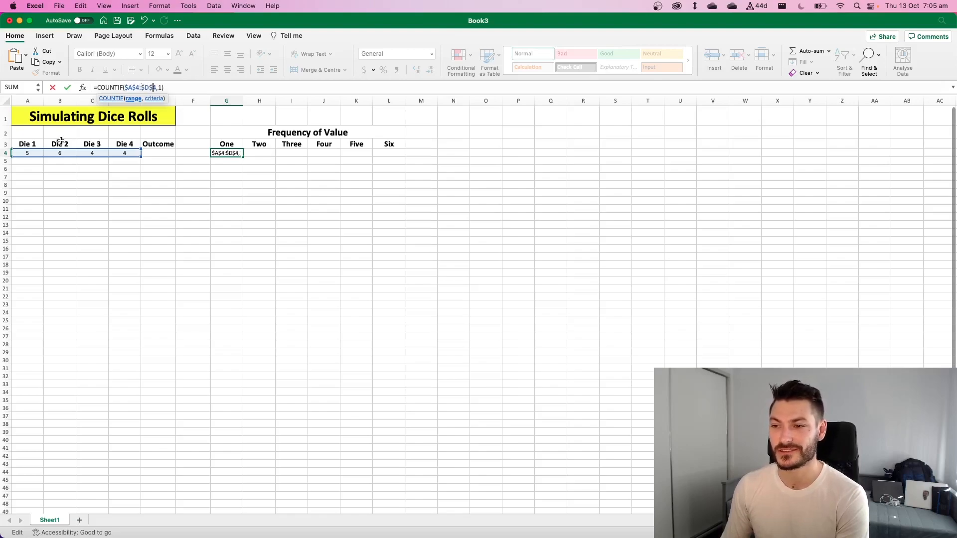
key("Return")
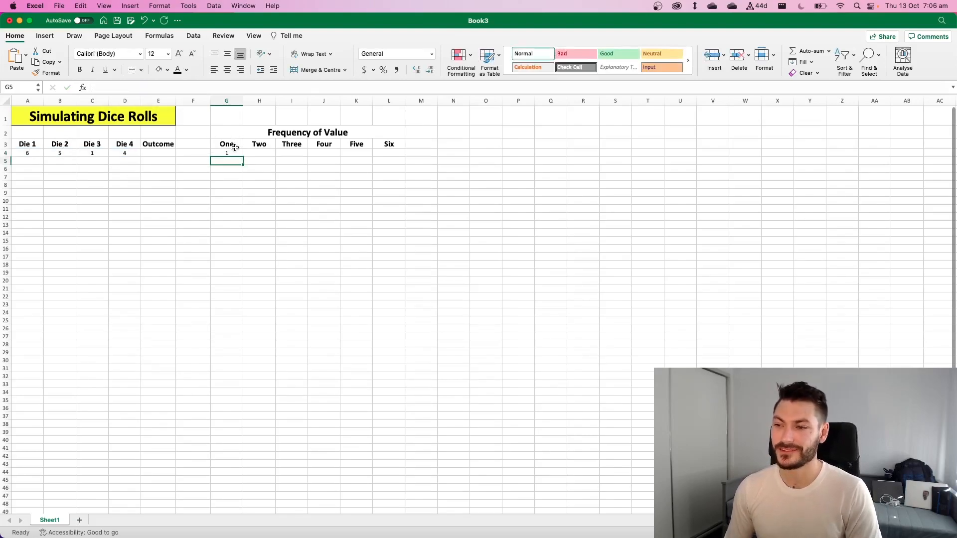
- Fill the COUNTIF formula from G4 across to L4 and check the references in the copied cells
left_click(235, 151)
left_click_drag(242, 156, 400, 160)
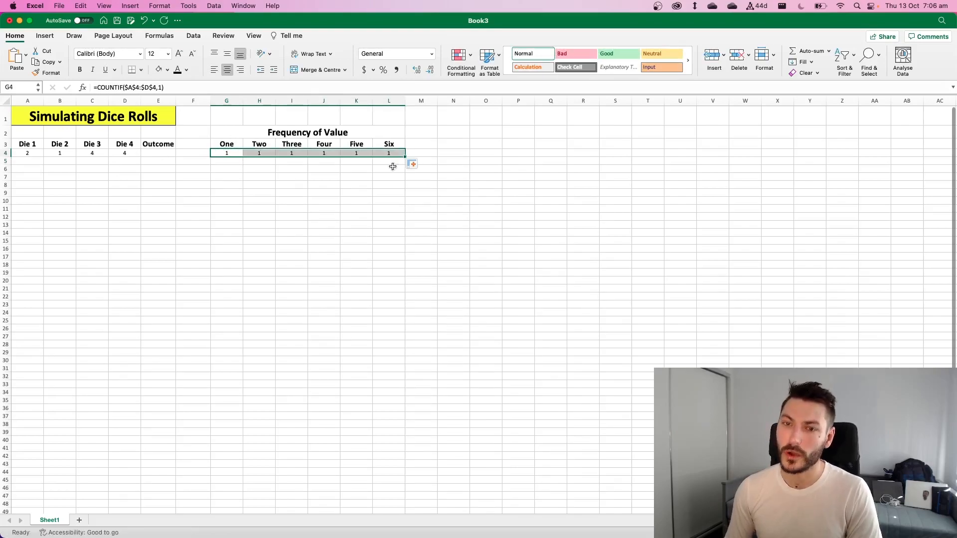
left_click(266, 154)
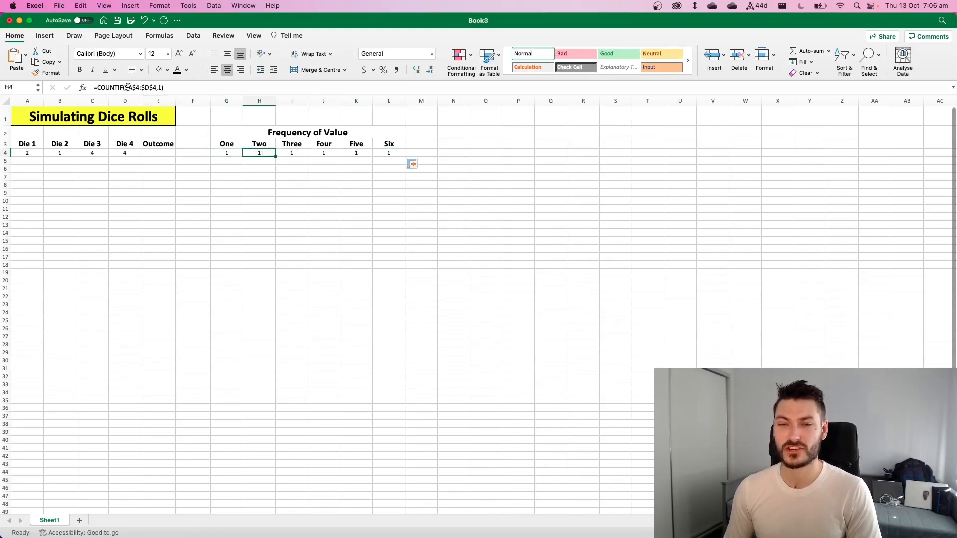
left_click(296, 154)
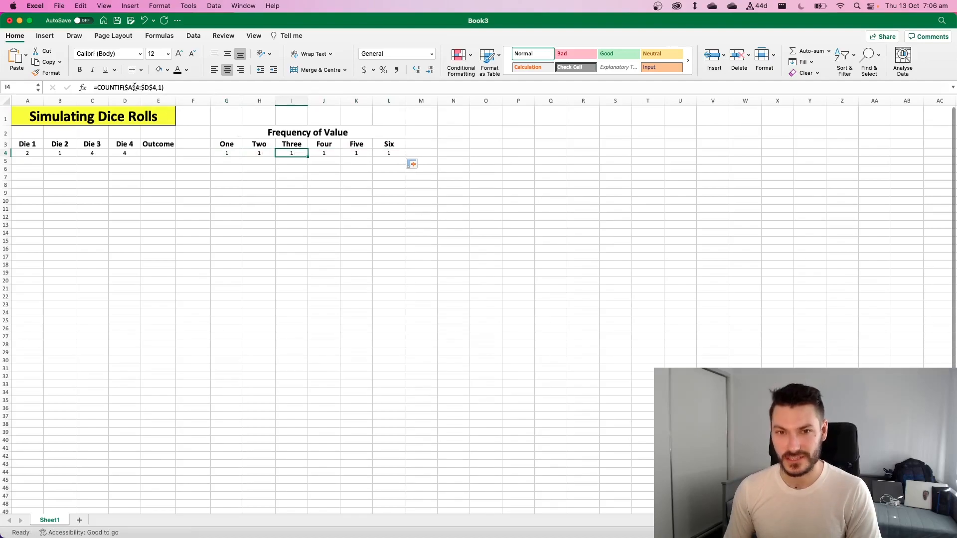
- Change the COUNTIF criterion to 2 in H4 and to 3 in I4
left_click(244, 155)
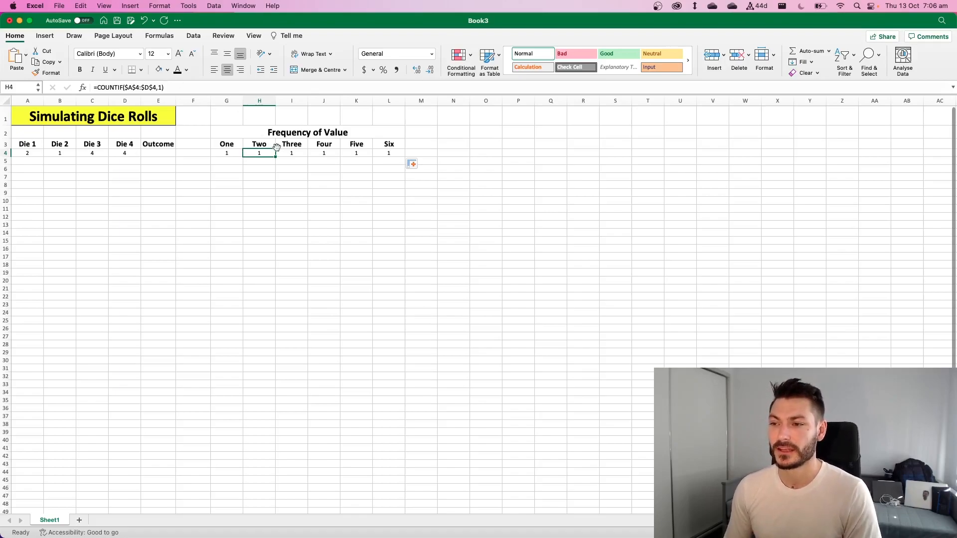
left_click(161, 87)
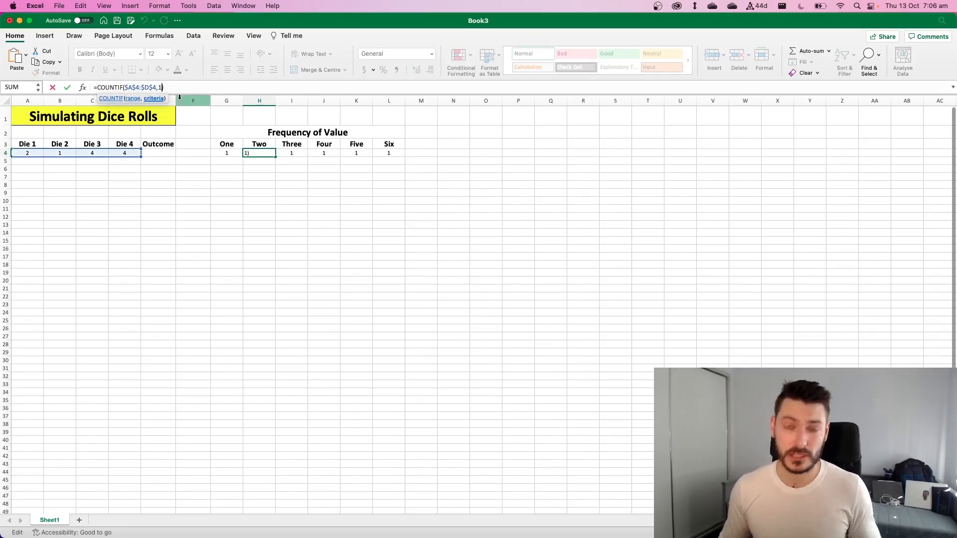
key("BackSpace")
type("2")
key("Return")
left_click(292, 153)
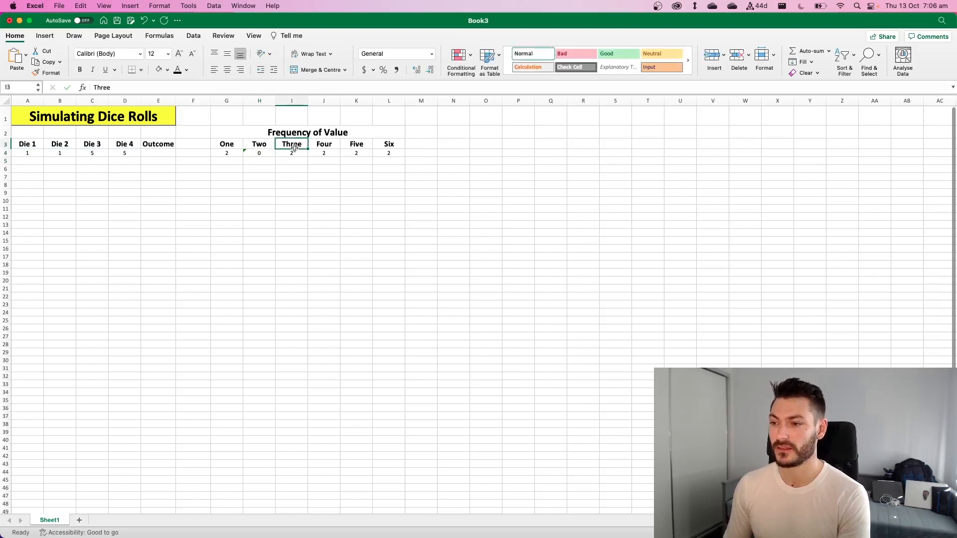
left_click(162, 88)
key("BackSpace")
type("3")
key("Return")
- Change the COUNTIF criterion to 4 in J4 and to 5 in K4
left_click(329, 150)
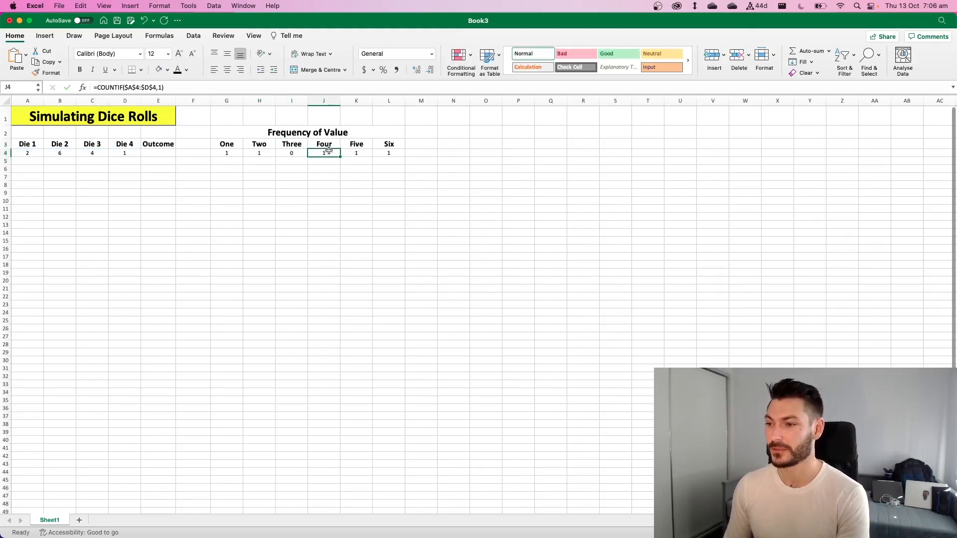
left_click(162, 88)
key("BackSpace")
type("4")
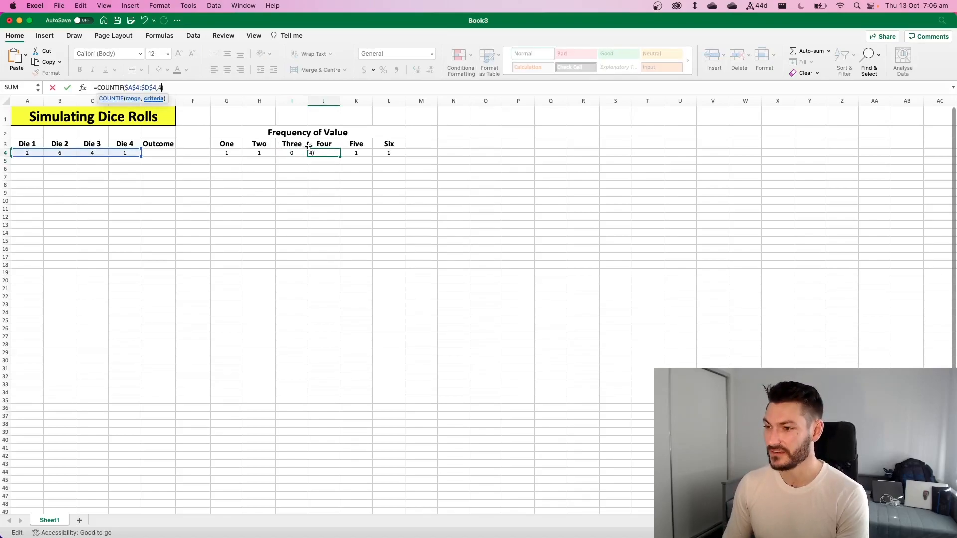
left_click(351, 151)
left_click(160, 88)
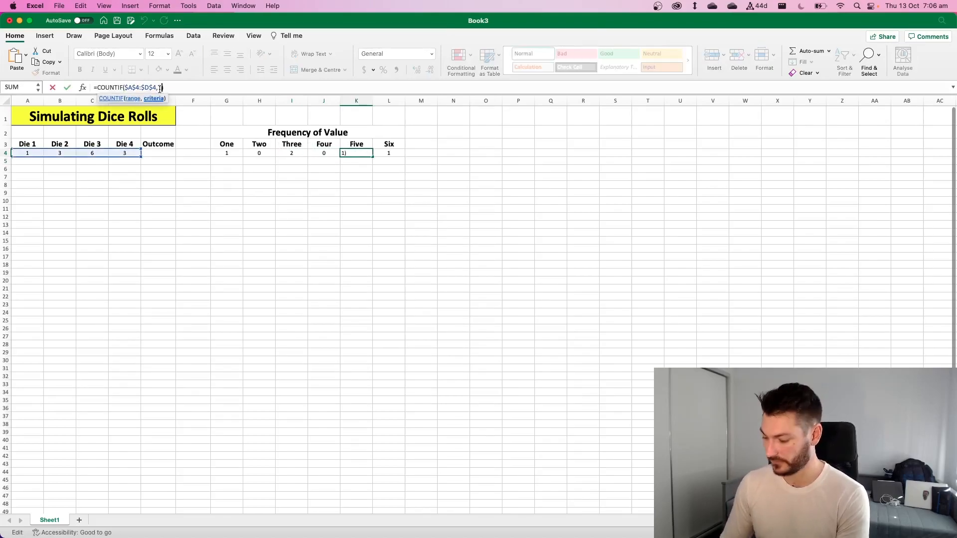
key("BackSpace")
type("5")
key("Return")
- Change the COUNTIF criterion in L4 to 6 to count the sixes
left_click(386, 151)
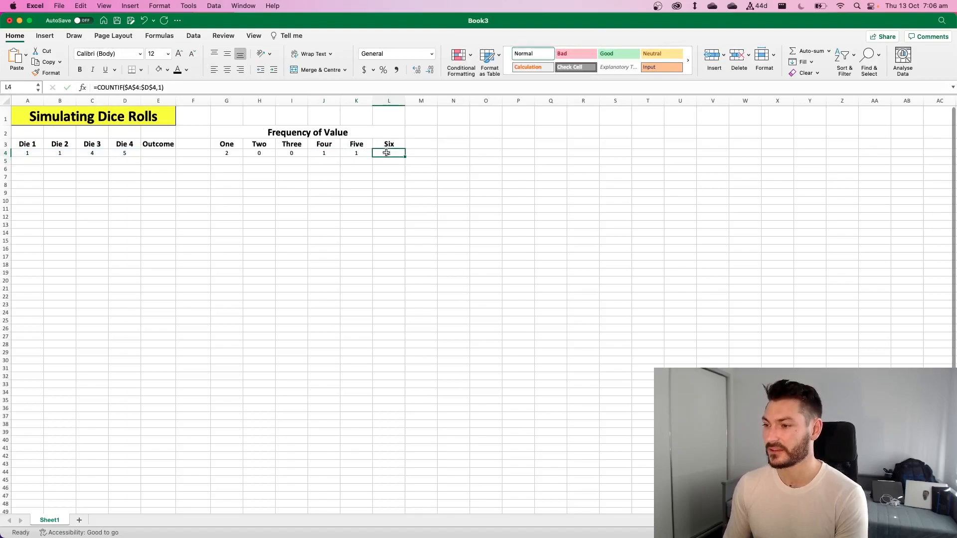
left_click(159, 89)
key("BackSpace")
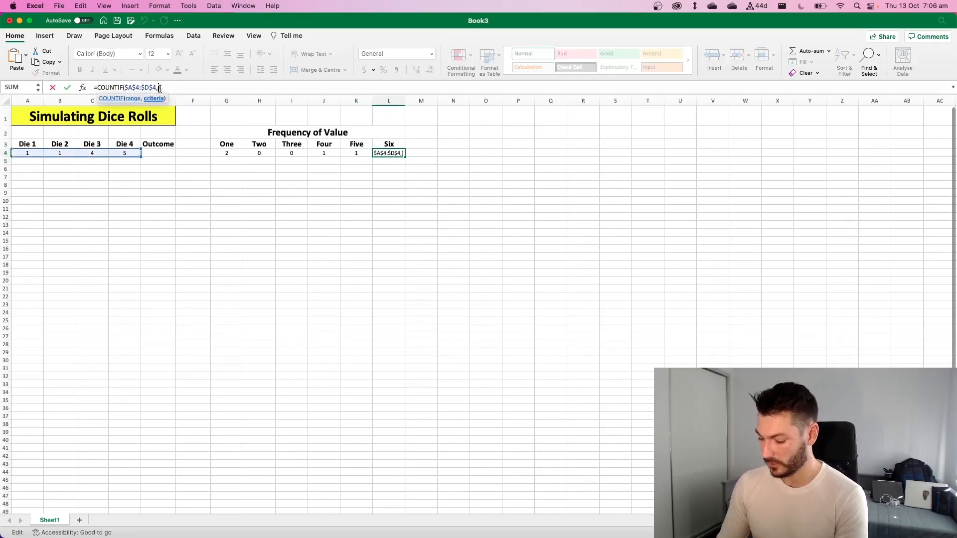
type("6")
key("Return")
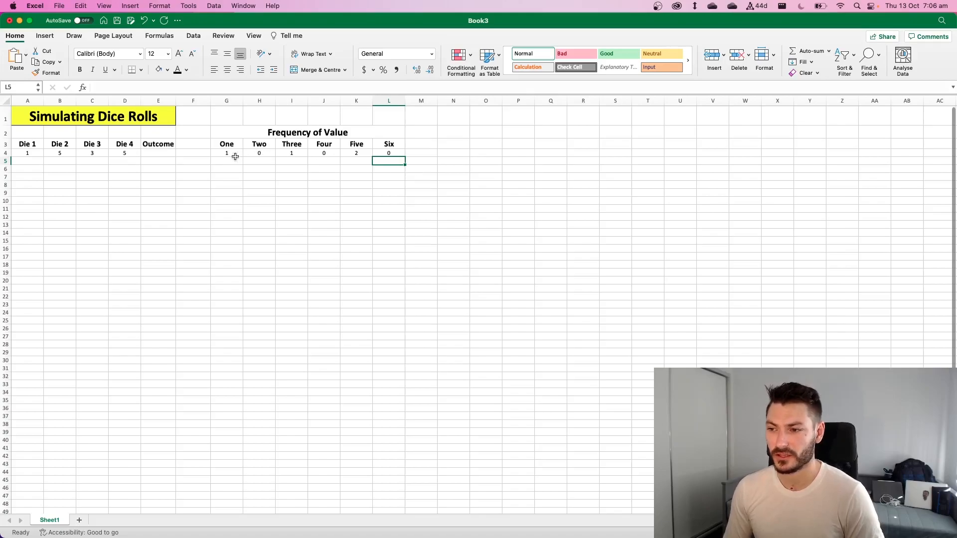
left_click(516, 250)
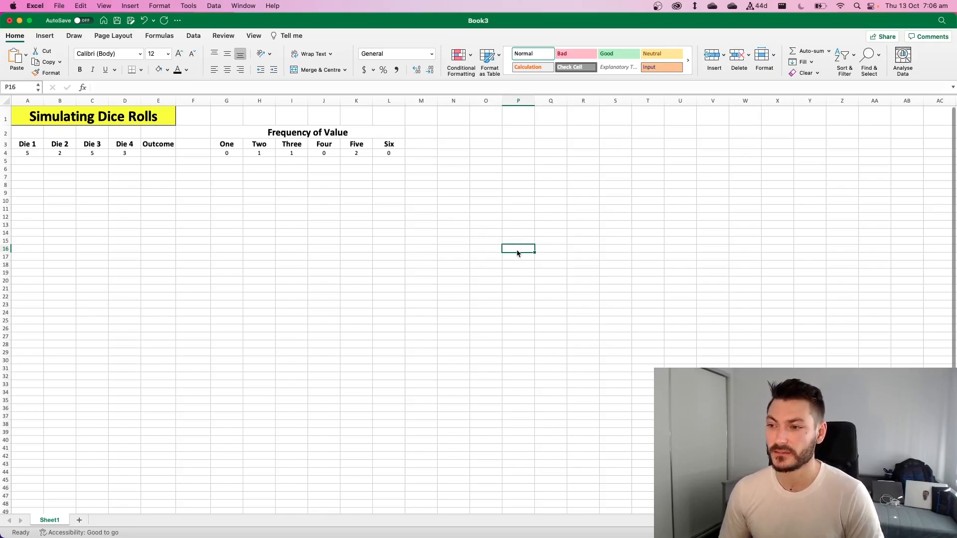
- Add a SUM heading in M3 and enter =SUM(G4:L4) in M4 to check the total of the frequencies
left_click(412, 144)
type("SUM")
key("Return")
type("=SUM(")
left_click_drag(228, 153, 385, 152)
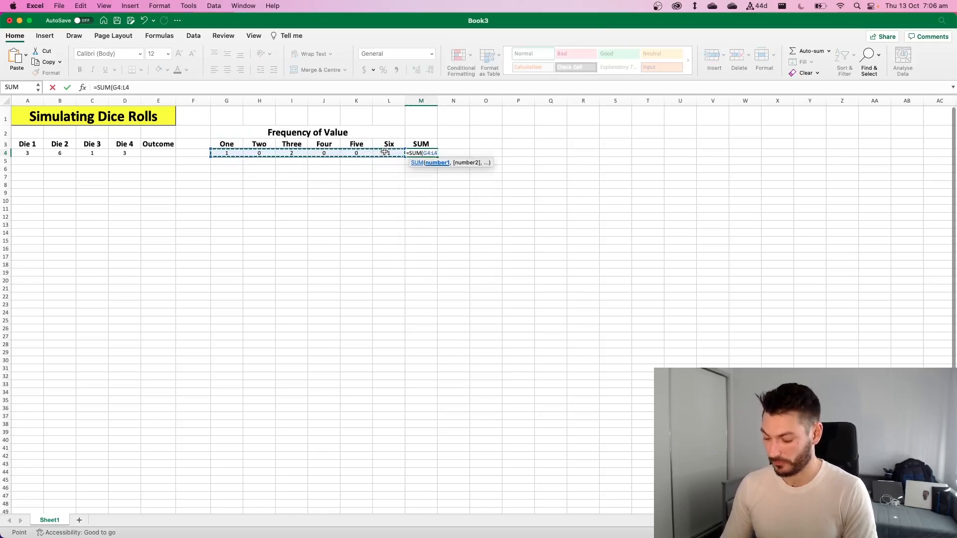
type(")")
key("Return")
left_click(526, 175)
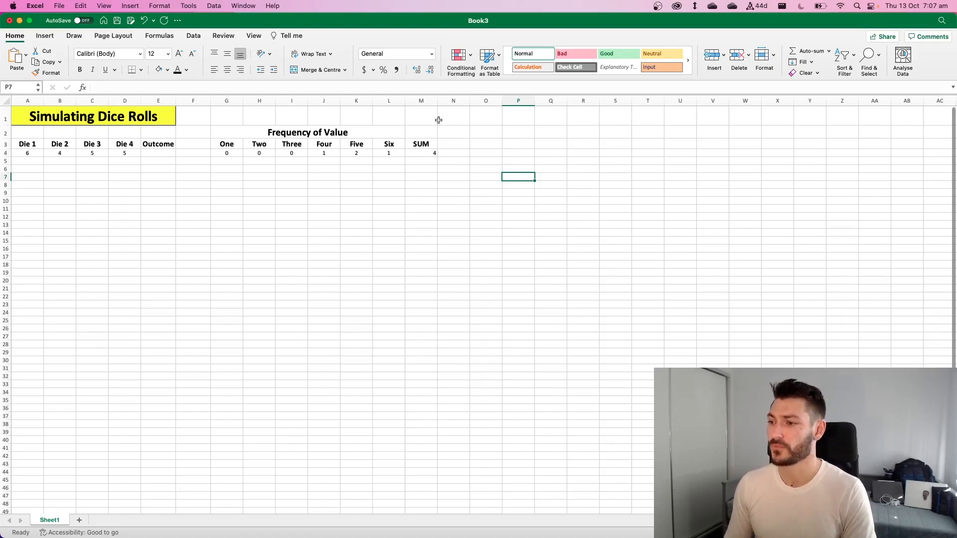
- Delete the SUM heading and its formula from M3:M4
left_click_drag(426, 142, 426, 153)
key("Delete")
left_click(451, 193)
left_click(449, 200)
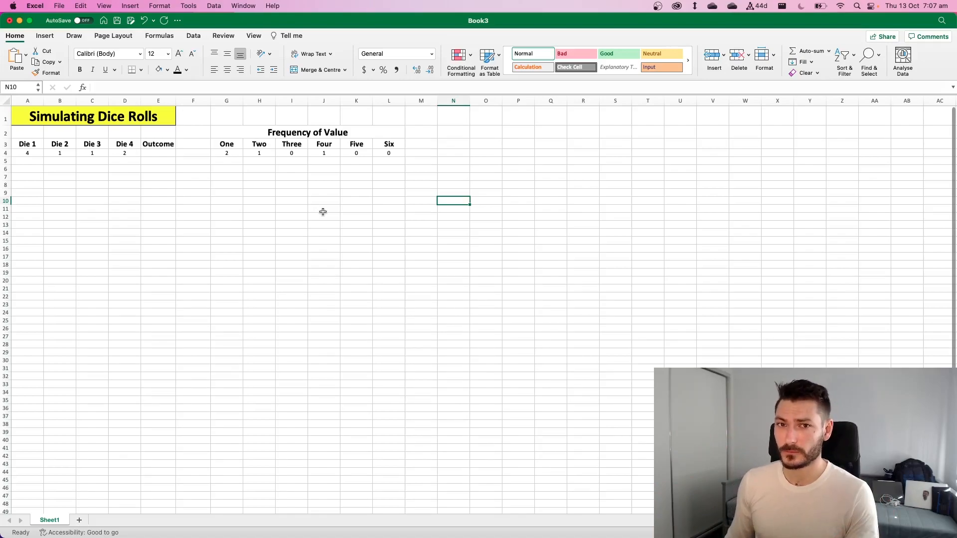
- Merge and centre cells N2:O2 and enter the heading Checks
left_click(155, 155)
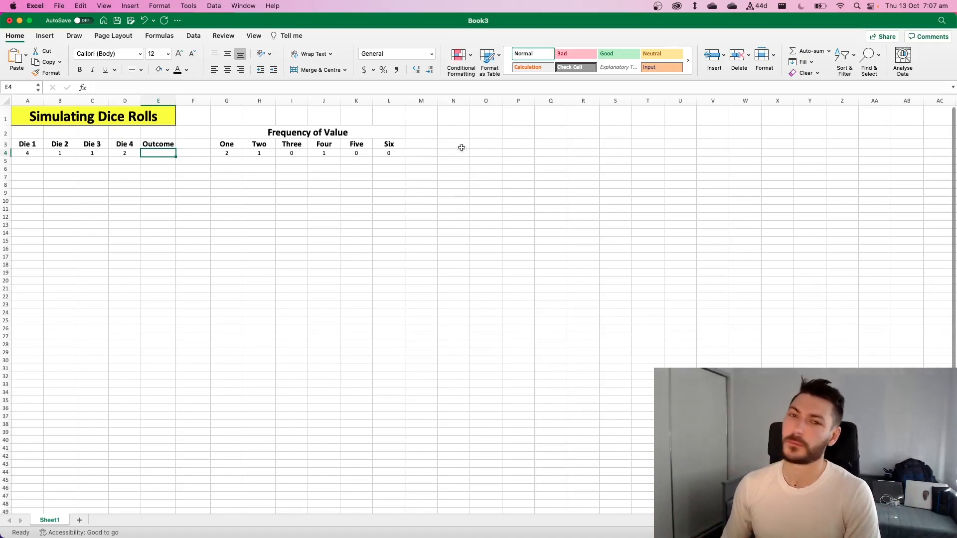
left_click(447, 141)
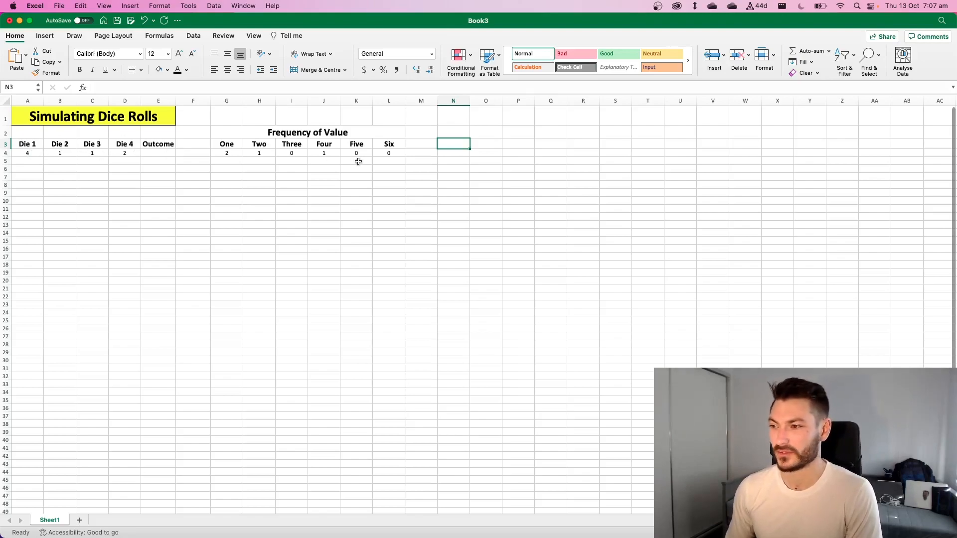
mouse_move(473, 132)
left_mouse_down()
mouse_move(508, 130)
mouse_move(486, 131)
left_mouse_up()
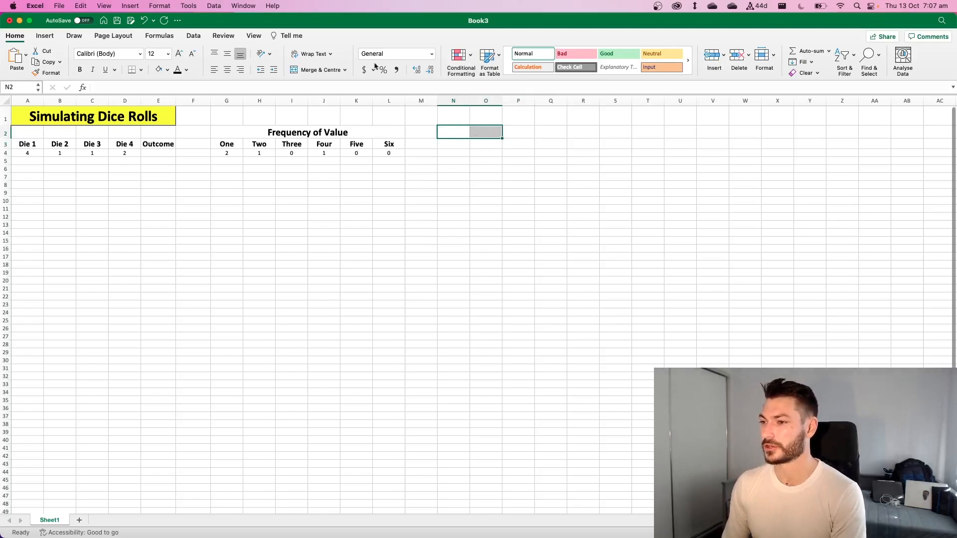
left_click(314, 70)
type("Checks")
key("Return")
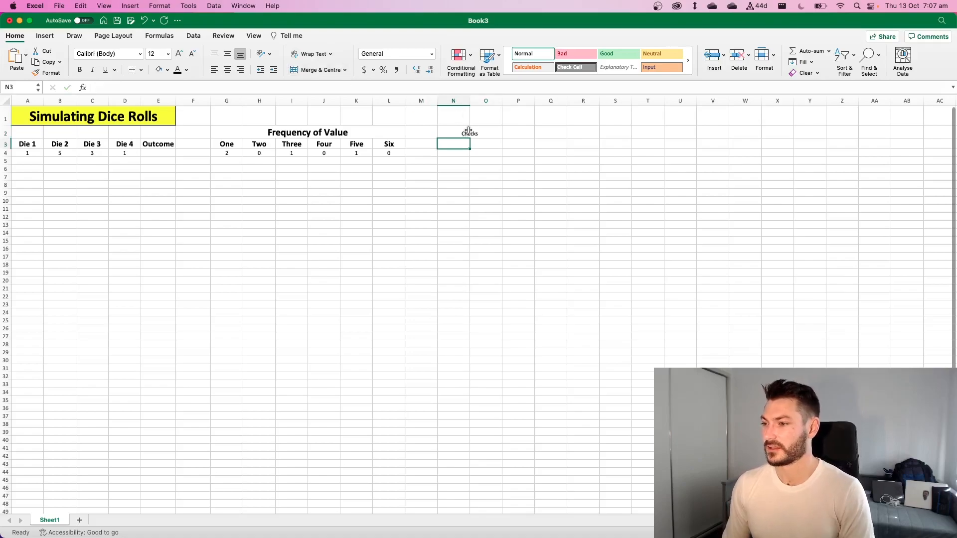
- Try copying the Frequency of Value heading's formatting onto the Checks heading, and undo it
left_click(366, 133)
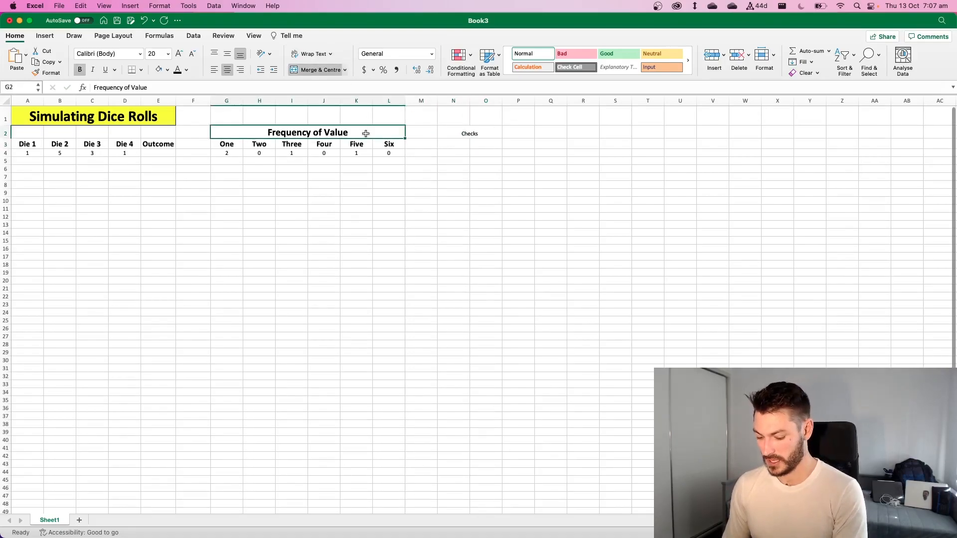
key("super+shift+c")
left_click(470, 133)
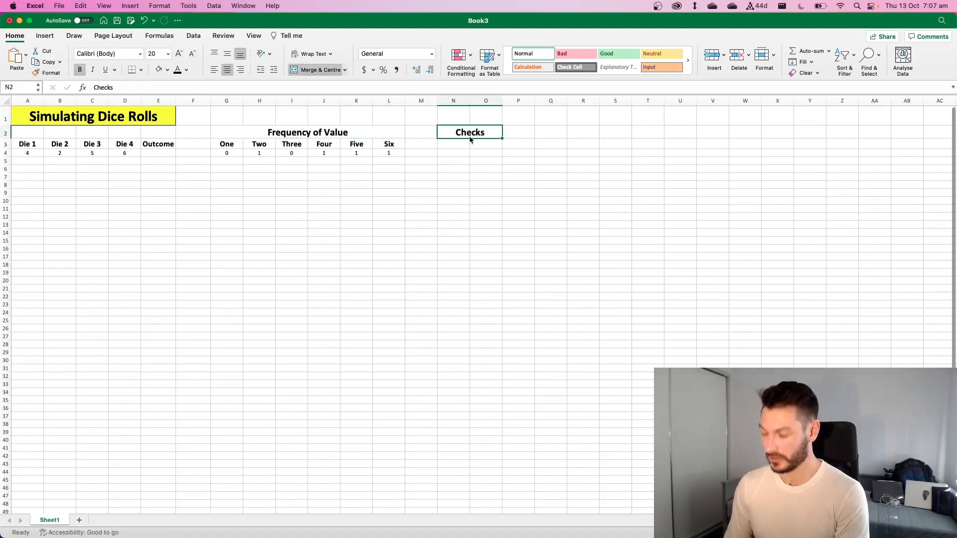
left_click(537, 182)
key("super+z")
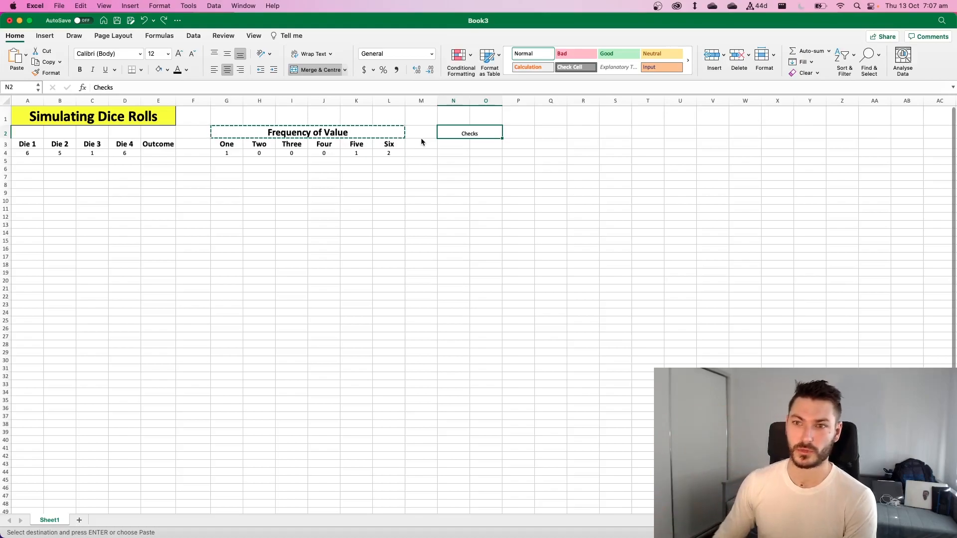
key("Escape")
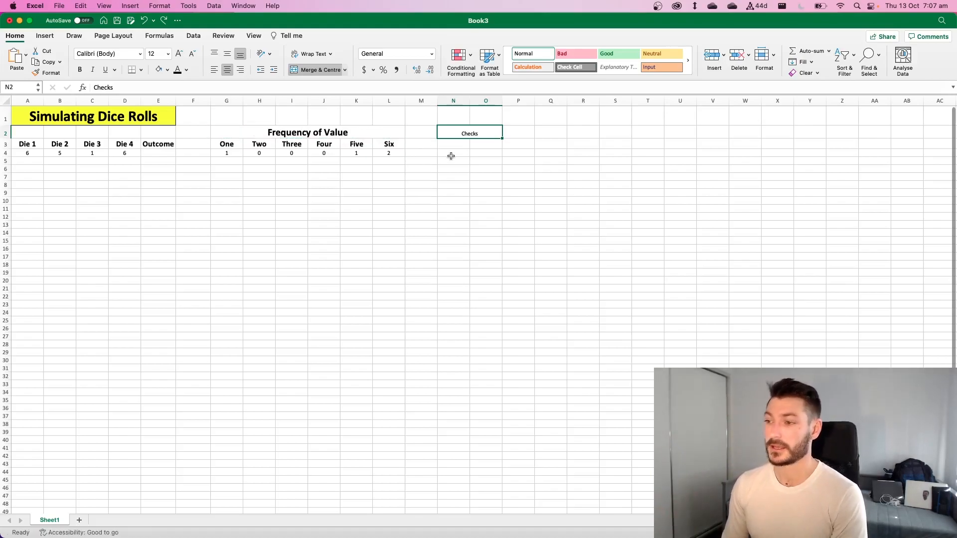
- Apply the Frequency of Value heading's formatting to the merged Checks heading in N2:O2
left_click(481, 160)
left_click(442, 135)
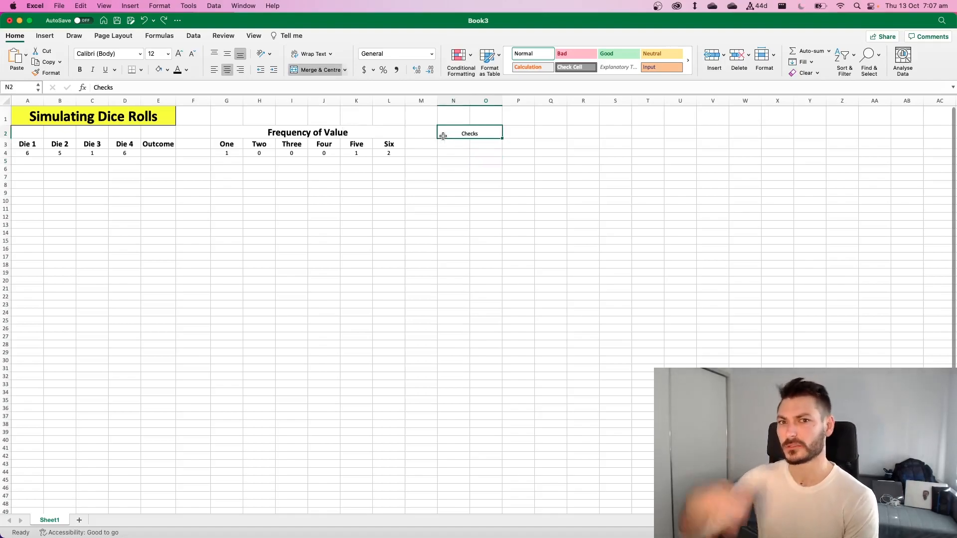
left_click(337, 130)
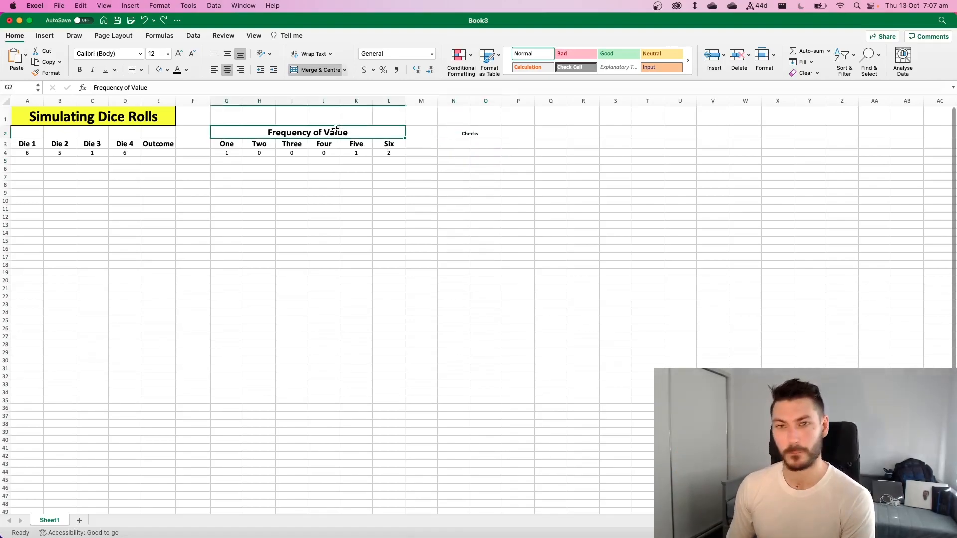
left_click(492, 207)
left_click(377, 133)
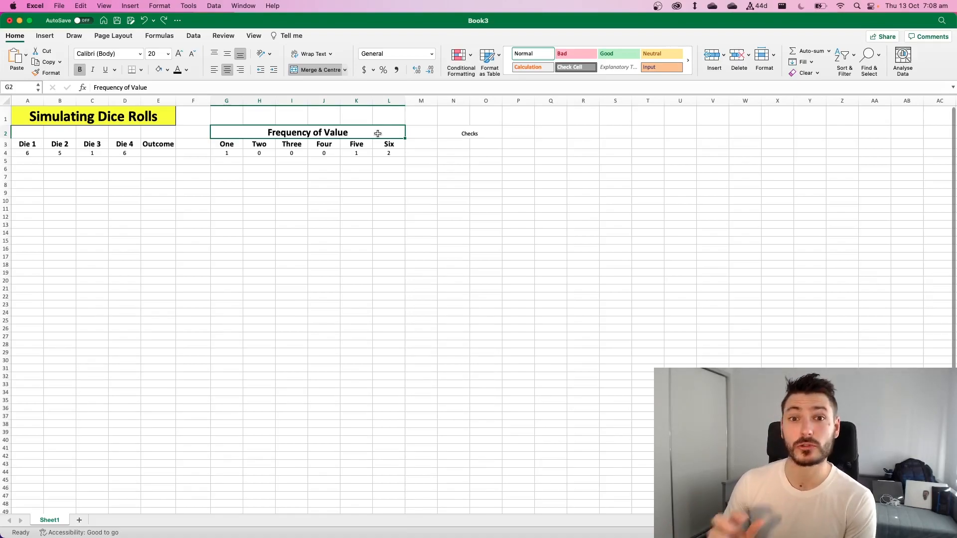
key("super+shift+c")
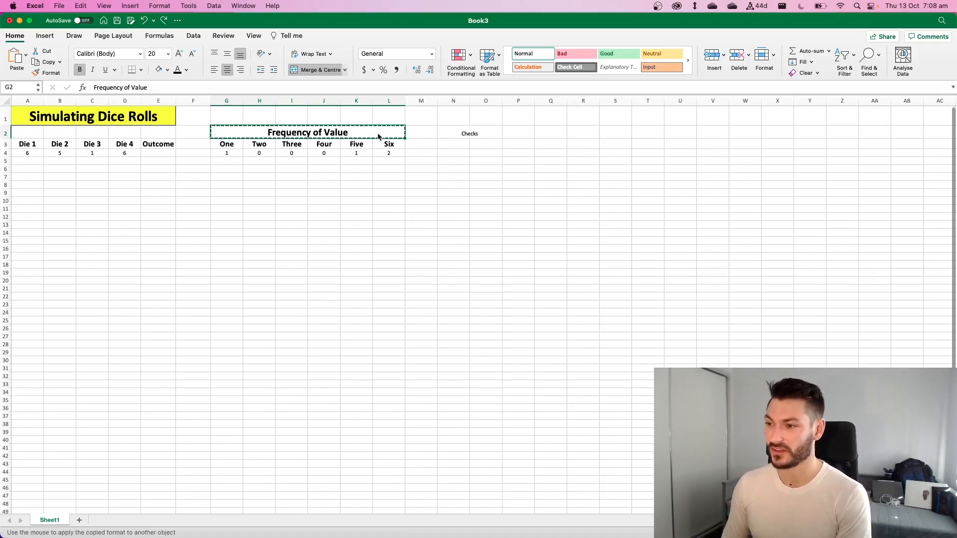
left_click(458, 137)
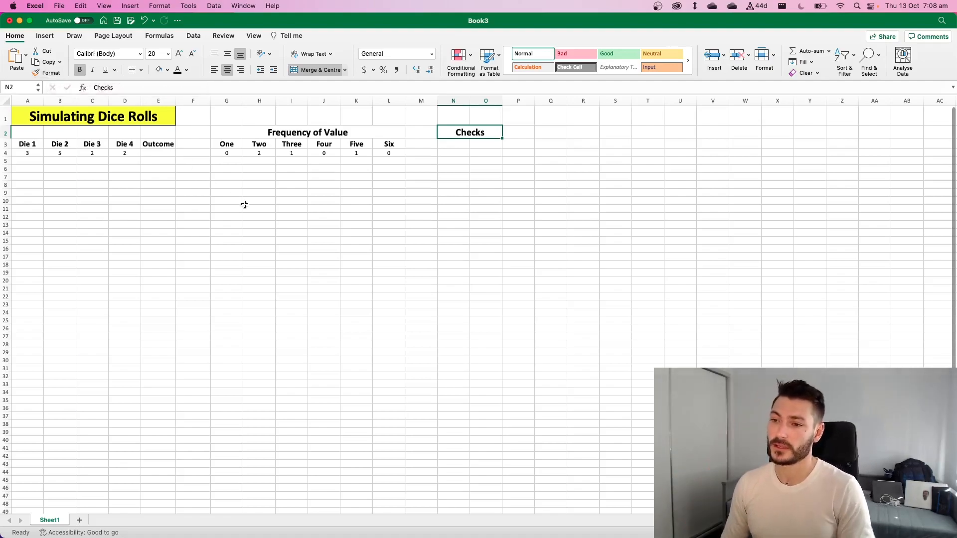
left_click(494, 184)
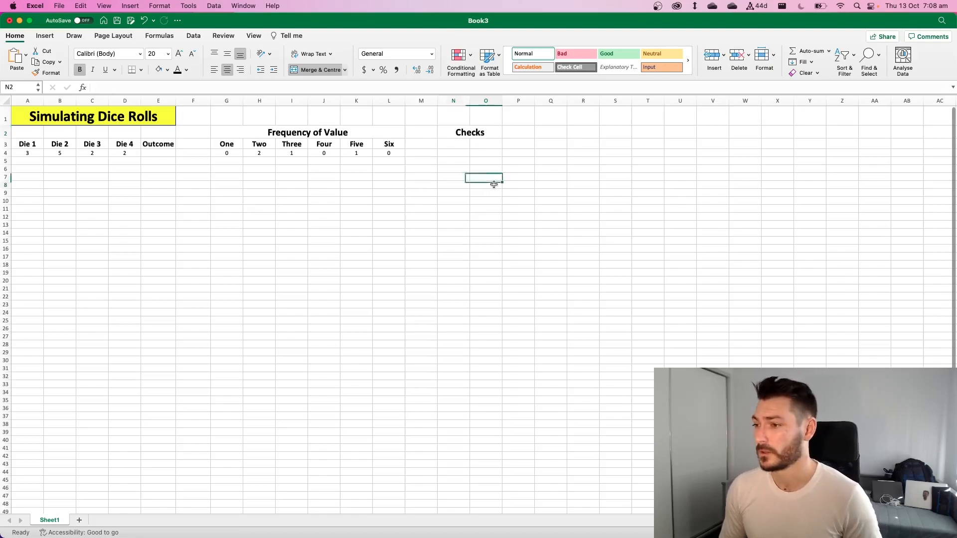
- Enter the label Pair in N3 and the formula =COUNTIF(G4:L4,2) beside it in O3
left_click(447, 145)
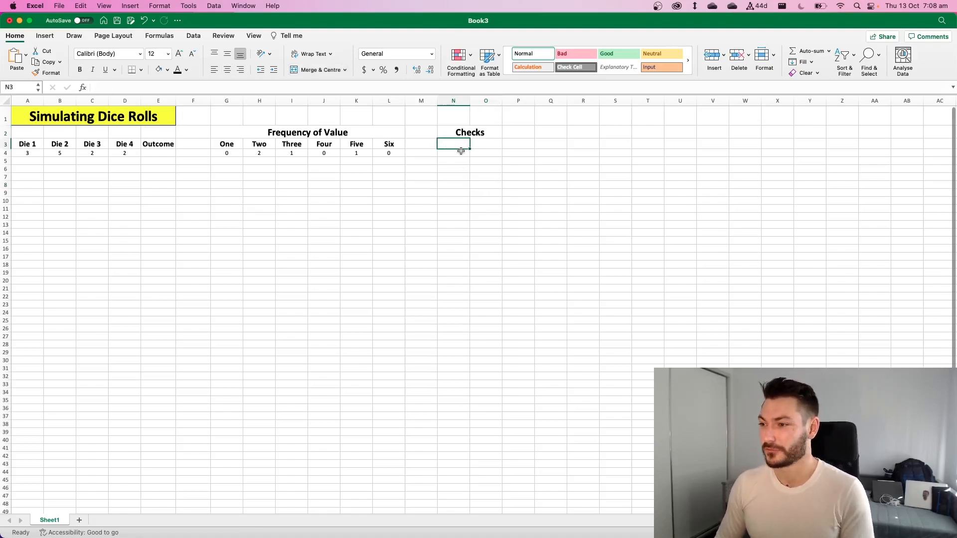
type("Pair")
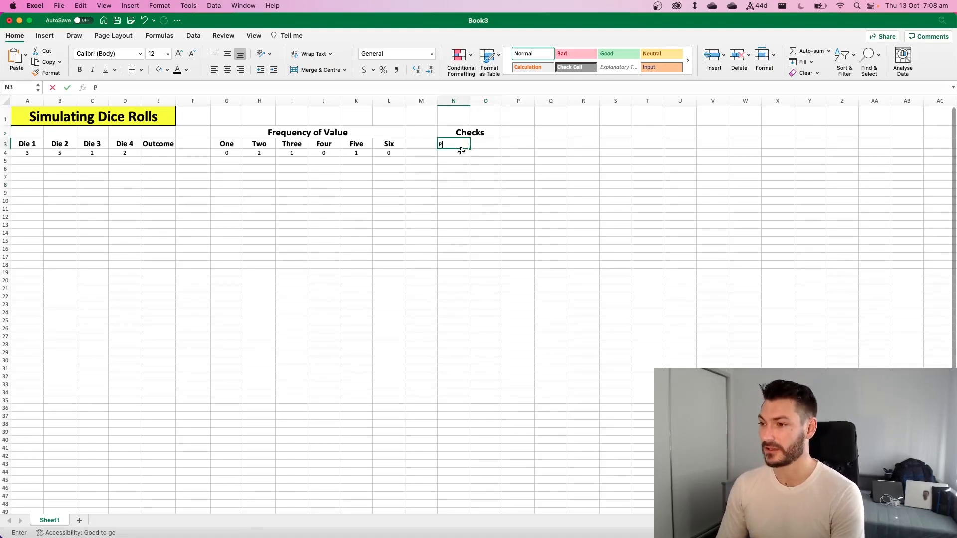
key("Return")
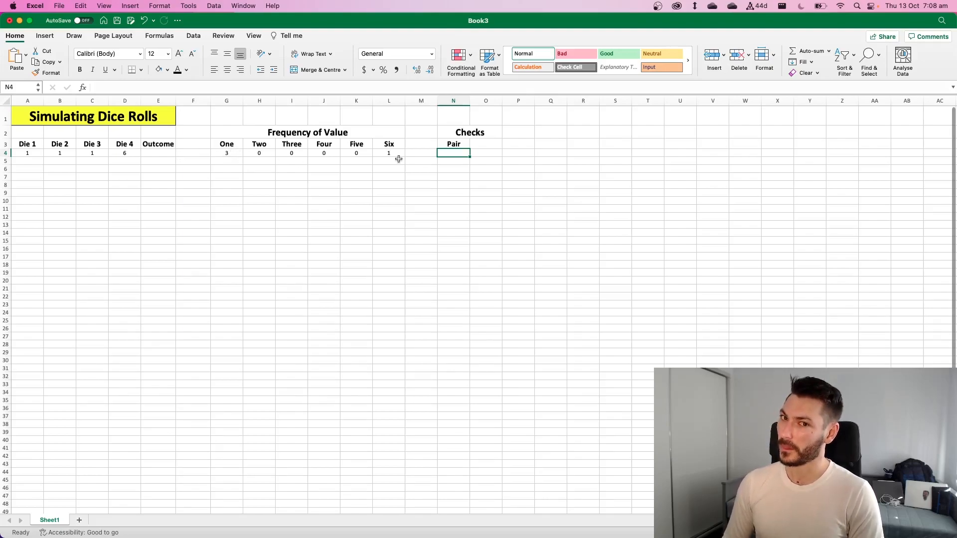
left_click(482, 144)
type("=COUNTIF(")
left_click_drag(229, 153, 391, 151)
type(",2)")
key("Return")
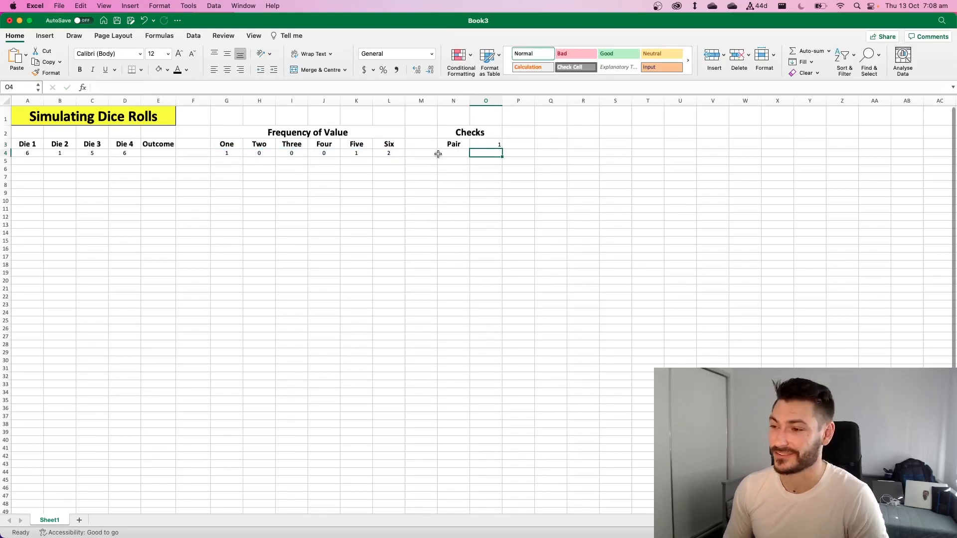
- Recalculate the sheet several times to compare the Pair check with the rolled dice and their frequencies
left_click(392, 154)
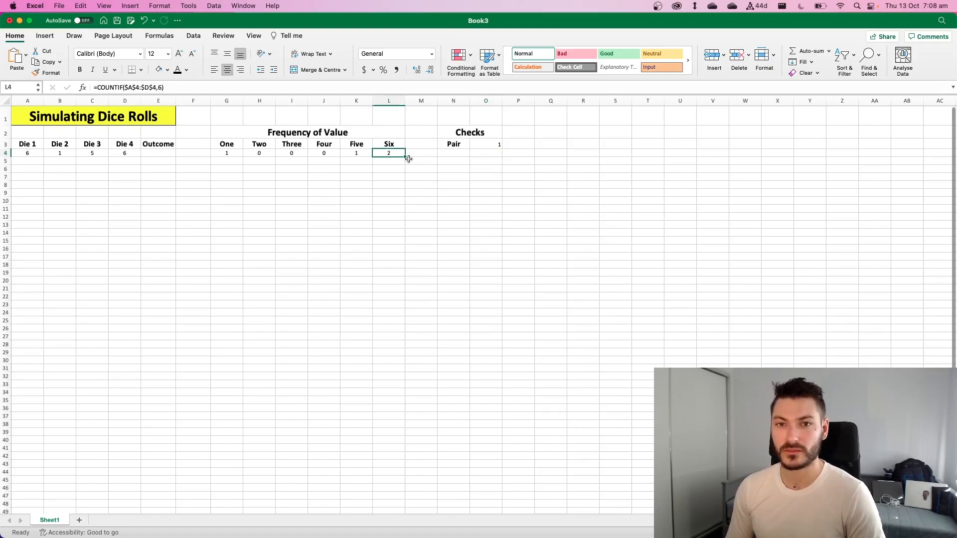
left_click(464, 195)
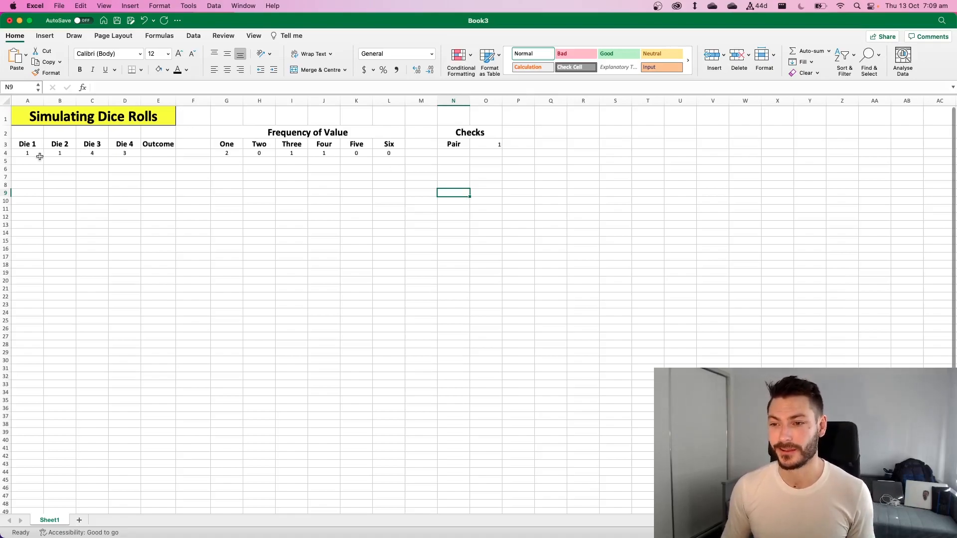
key("F9")
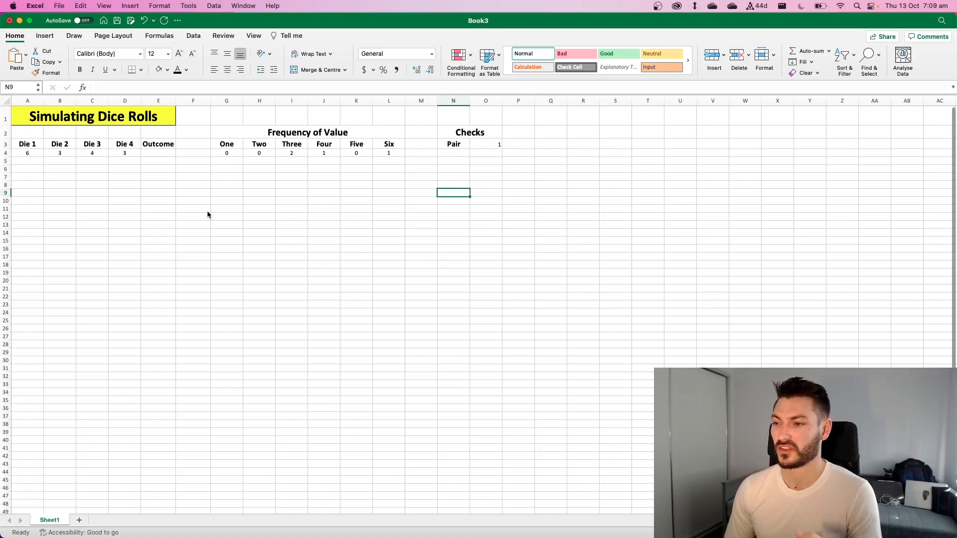
key("F9")
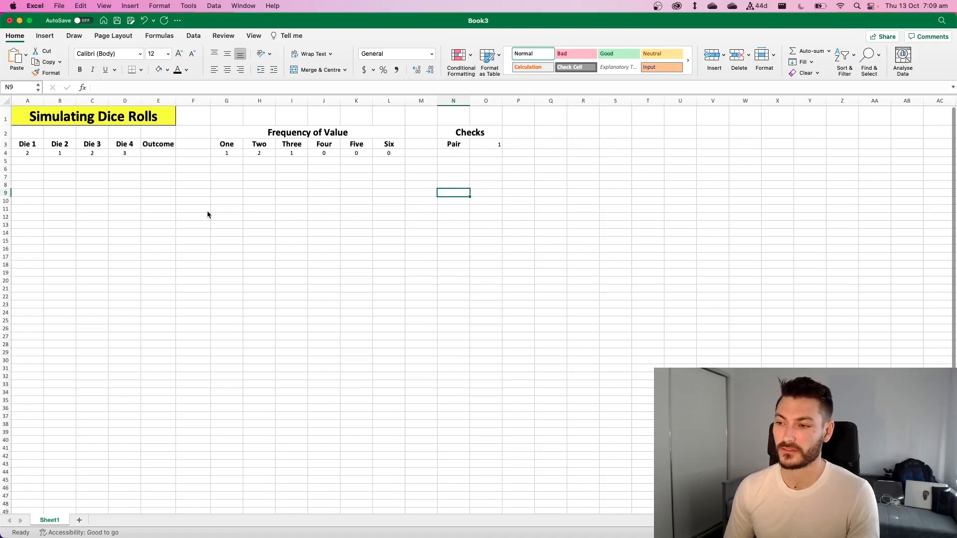
key("F9")
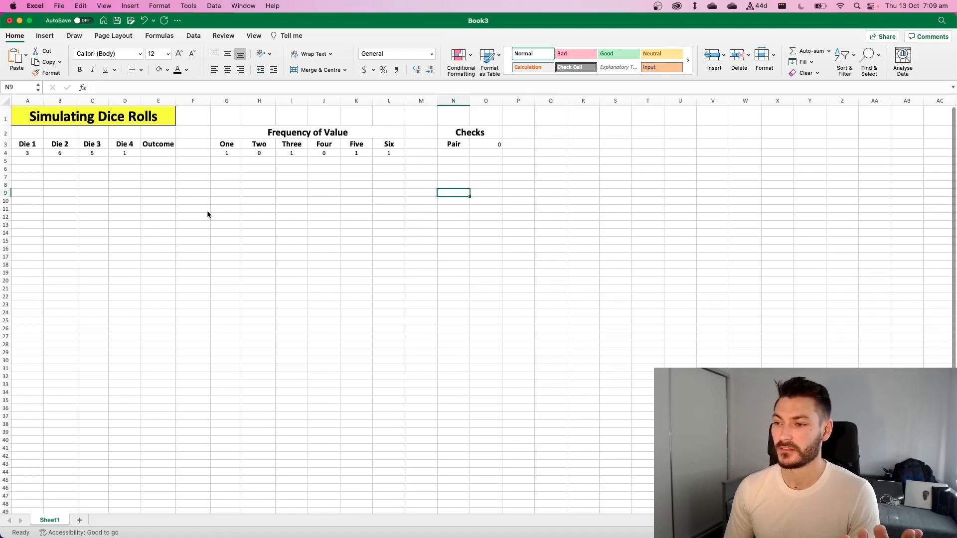
key("F9")
- Overwrite the four dice formulas in A4:D4 with the fixed values 2, 2, 4 and 4
left_click(41, 153)
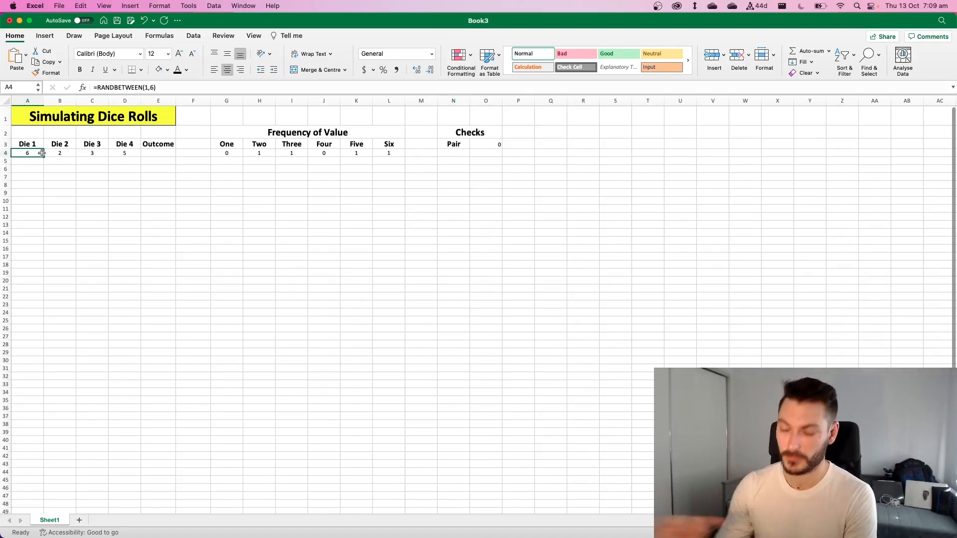
left_click_drag(42, 153, 65, 154)
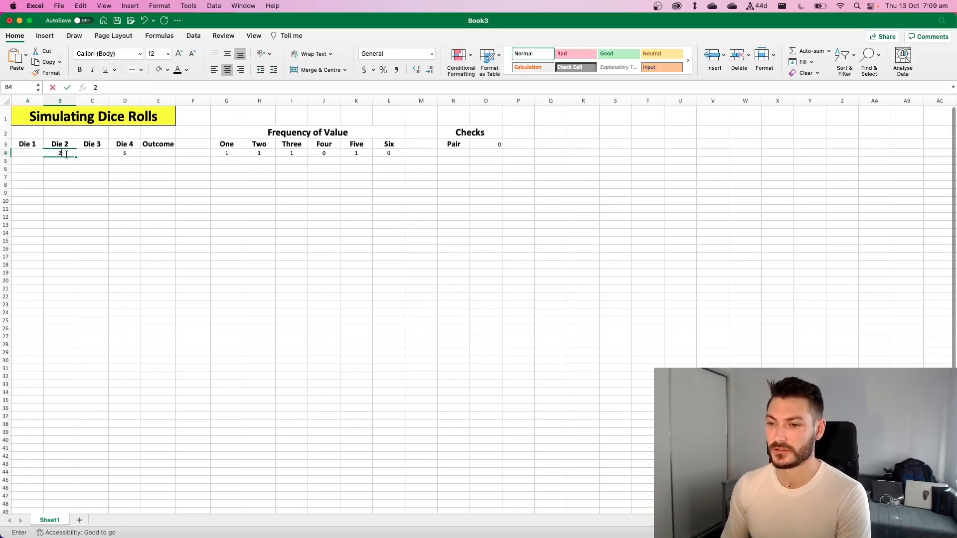
left_click(101, 166)
left_click(94, 152)
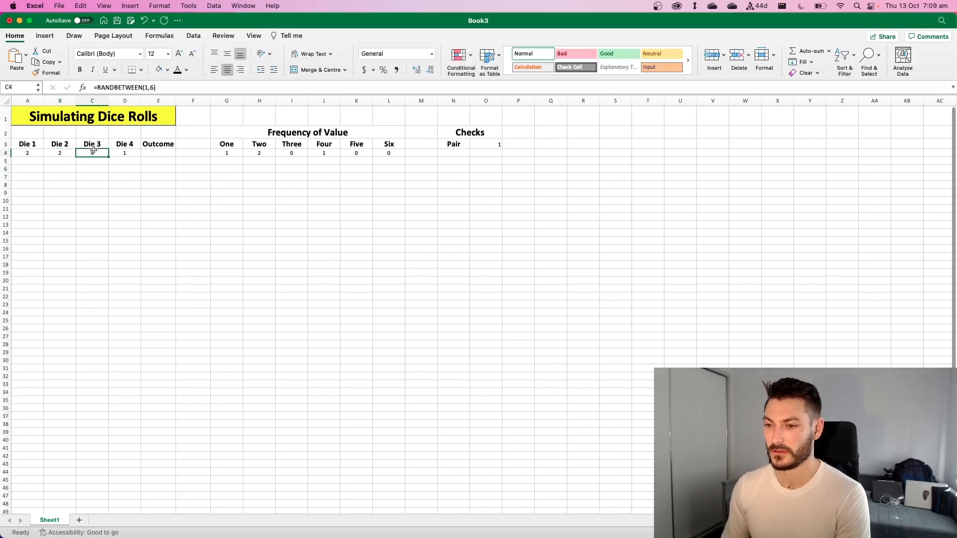
mouse_move(108, 157)
left_mouse_down()
mouse_move(130, 157)
mouse_move(106, 155)
mouse_move(130, 181)
left_mouse_up()
left_click(126, 177)
left_click(126, 152)
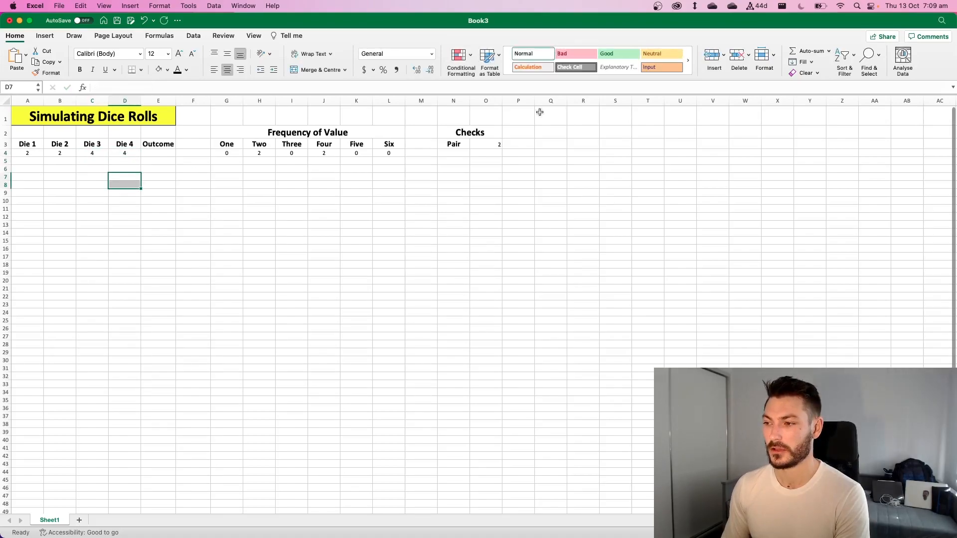
- Centre the contents of cells N3:O11 under the Checks heading
left_click(493, 144)
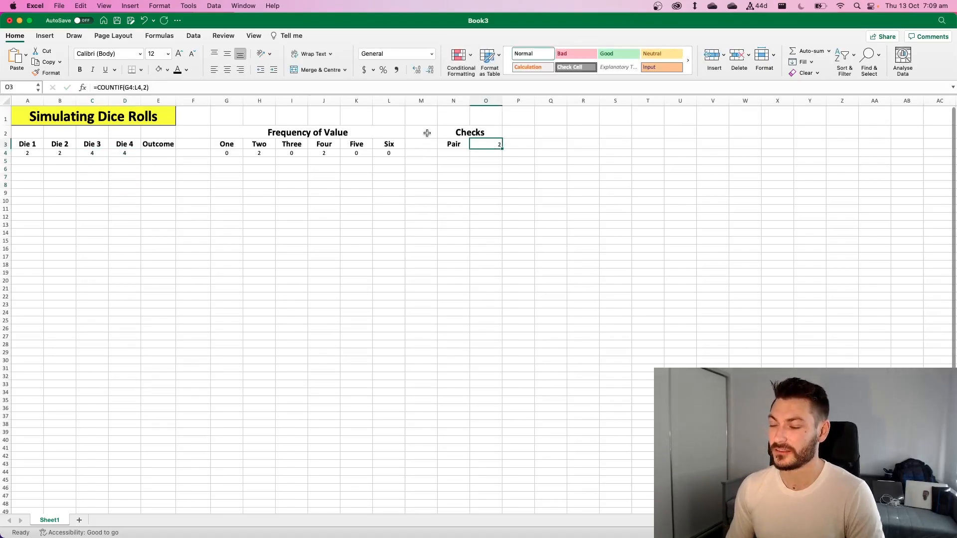
left_click(228, 70)
left_click(540, 202)
left_click_drag(451, 144, 486, 209)
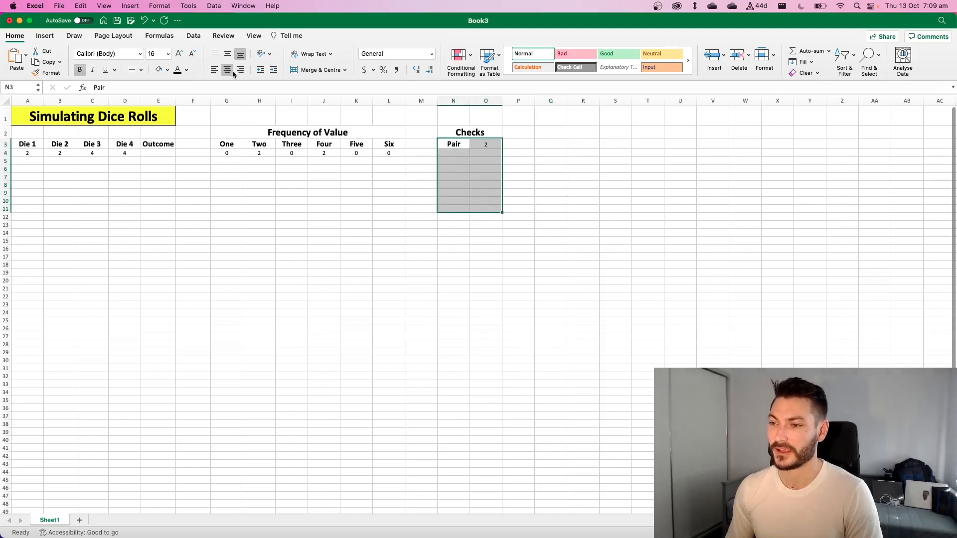
left_click(462, 241)
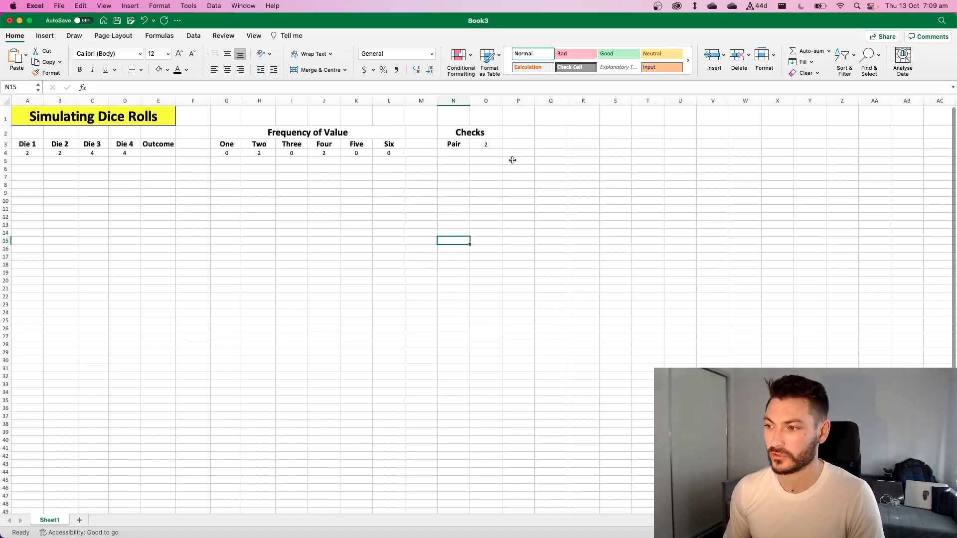
left_click(145, 153)
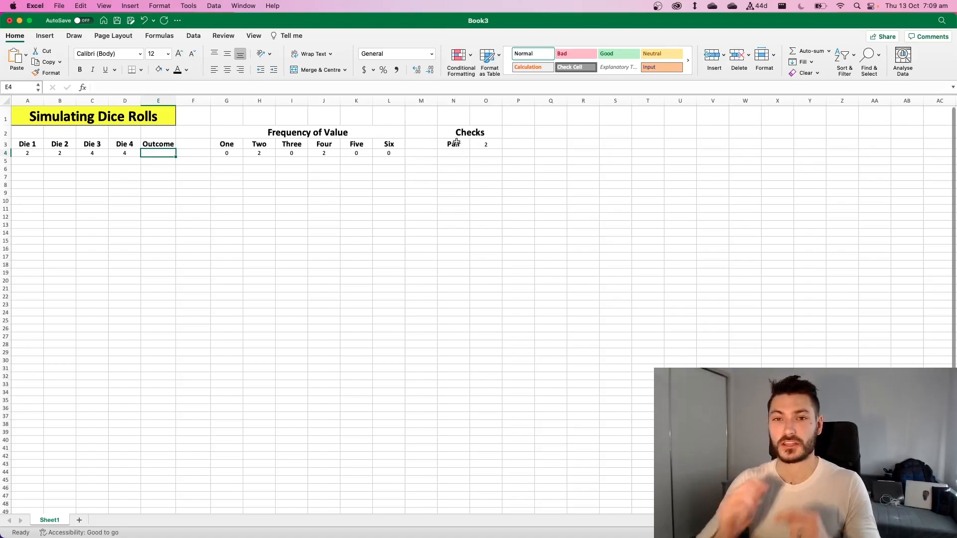
left_click_drag(456, 142, 491, 143)
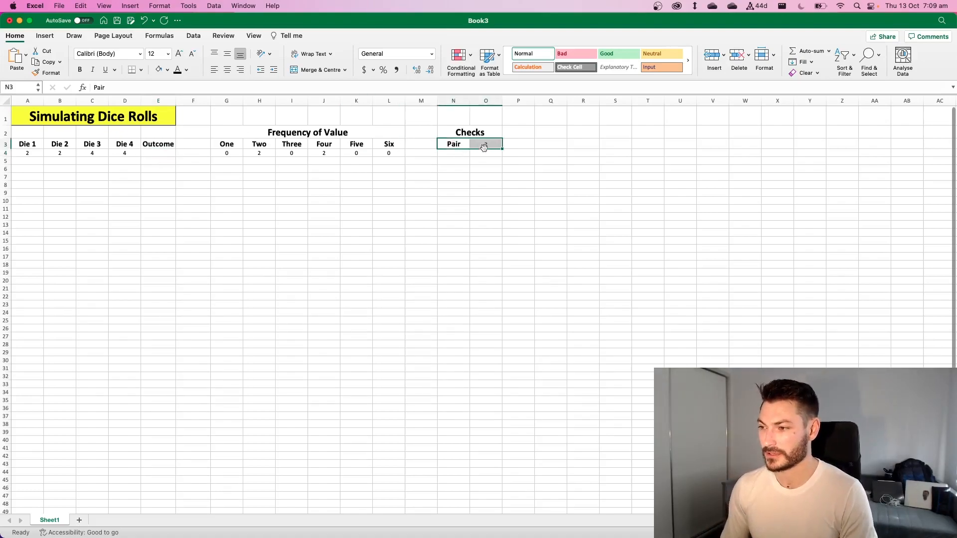
key("super+c")
left_click(442, 200)
key("Escape")
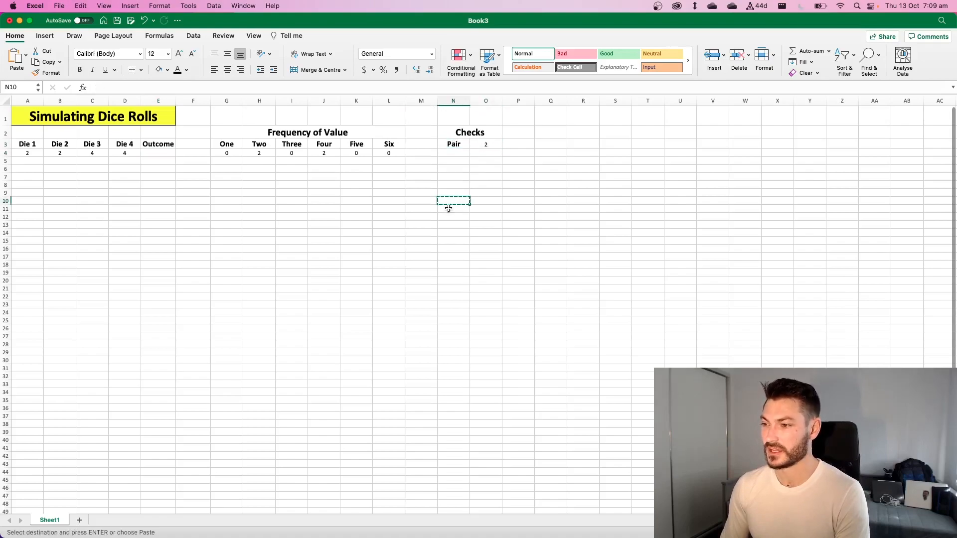
key("super+v")
- Move the Pair label and its formula from N3:O3 down to N9:O9
left_click(457, 145)
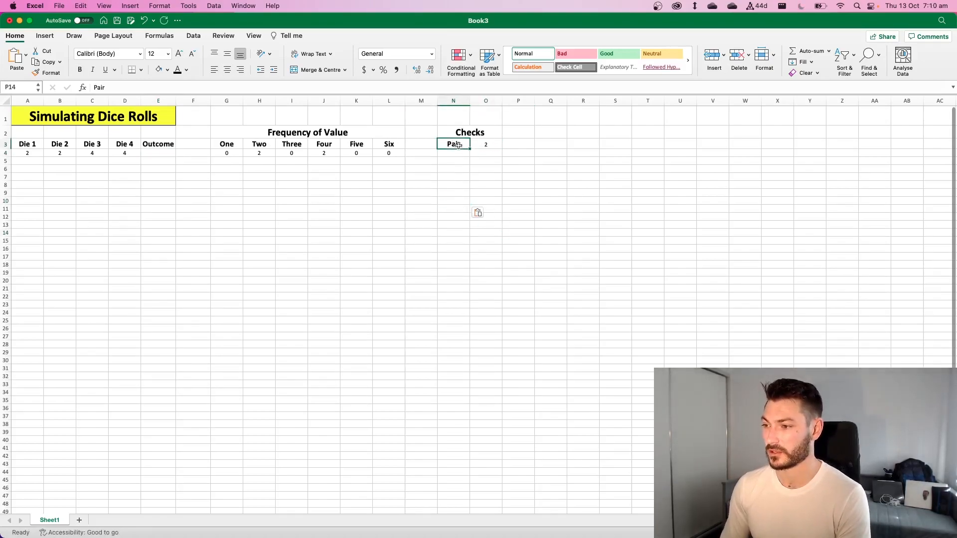
left_click_drag(457, 145, 475, 145)
key("super+c")
left_click(454, 193)
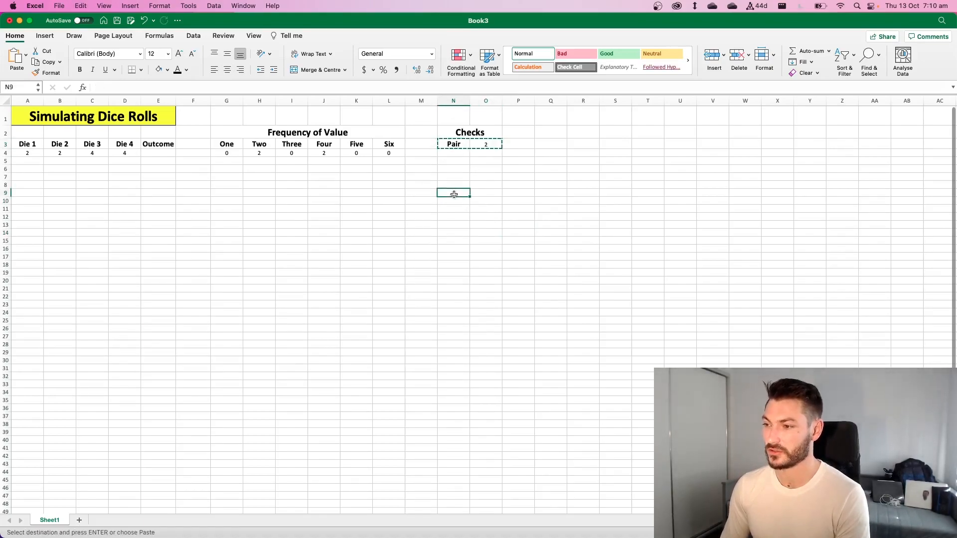
key("super+v")
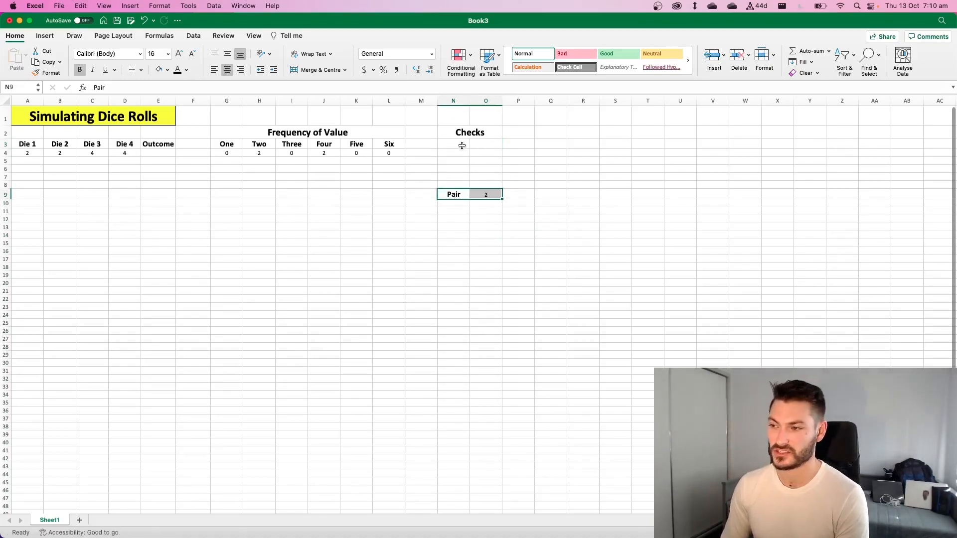
left_click(459, 145)
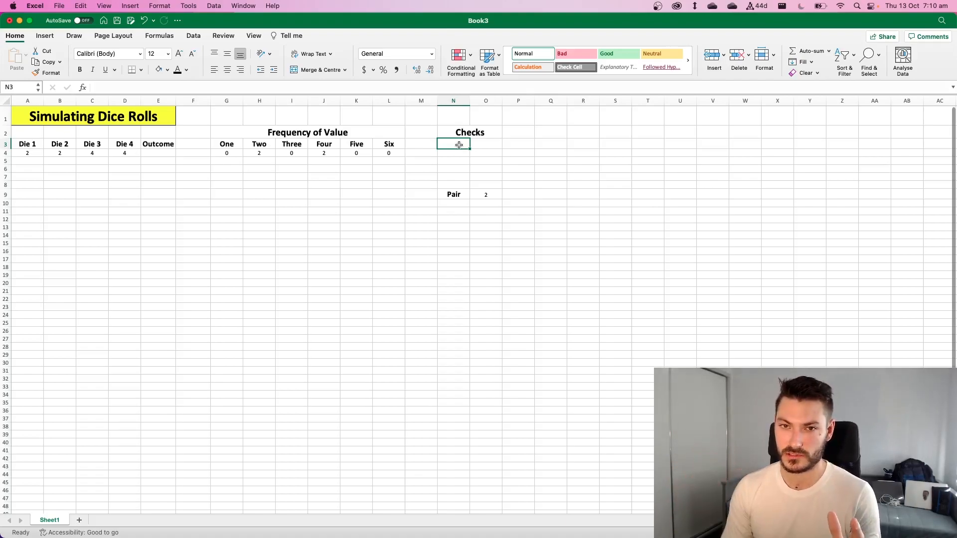
- Enter =RANDBETWEEN(1,6) in A4 and fill it across to D4 to restore all four random dice
left_click(25, 153)
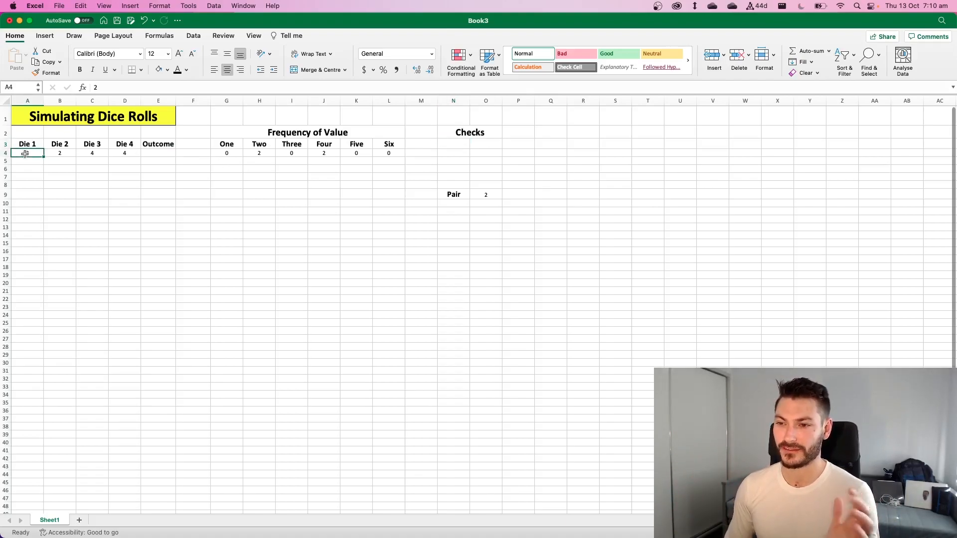
type("=RANDBETW")
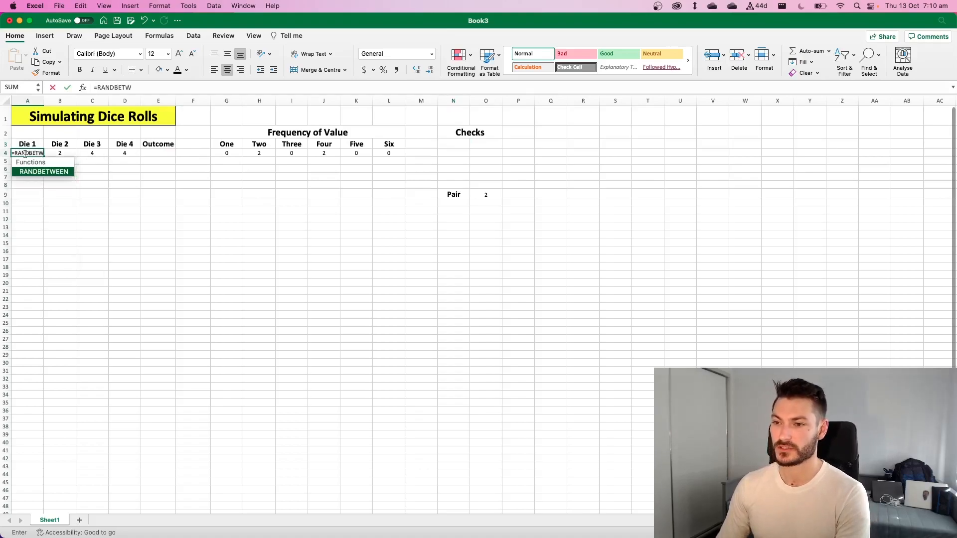
type("EEN(1,6)")
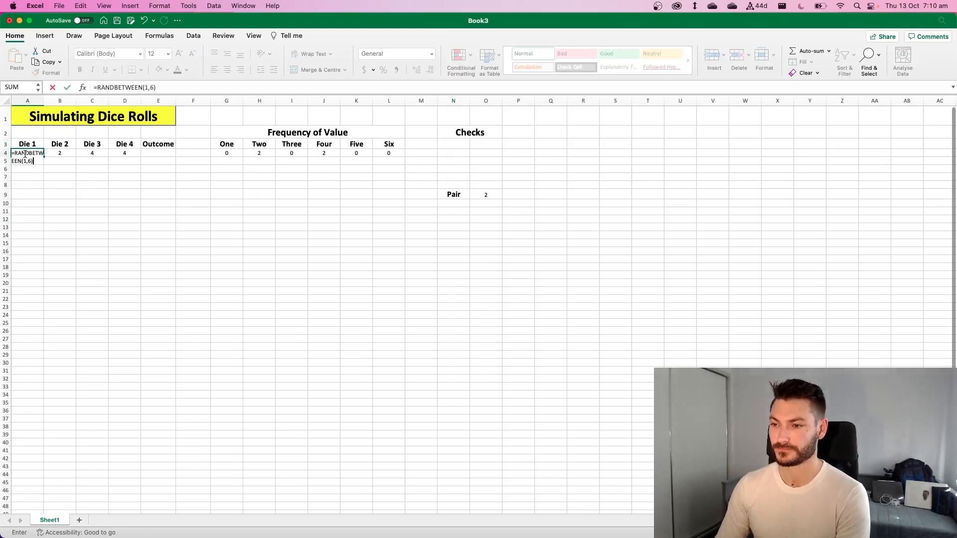
key("Return")
left_click(25, 154)
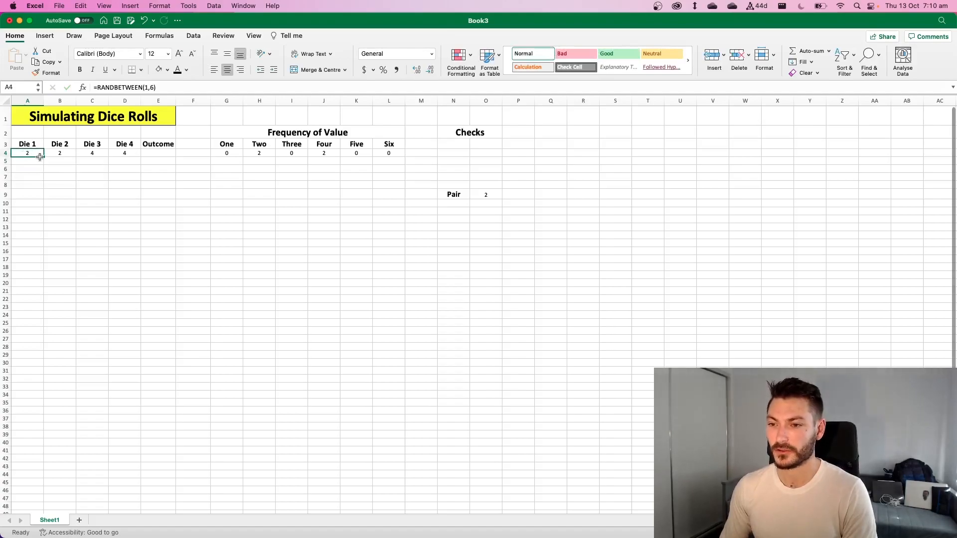
left_click_drag(42, 156, 138, 156)
left_click(199, 195)
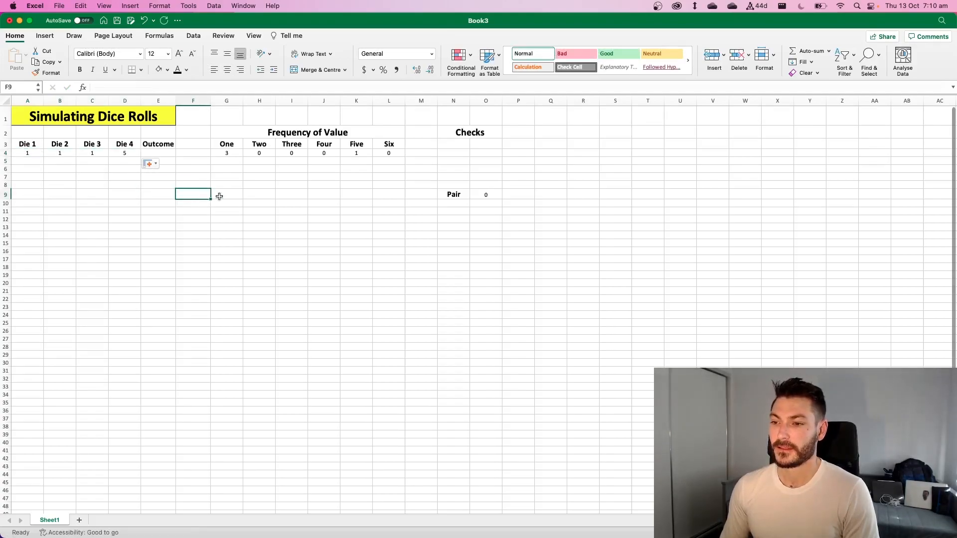
- Enter the label Quads in N3 and the formula =COUNTIF(G4:L4,4) beside it in O3
left_click(460, 144)
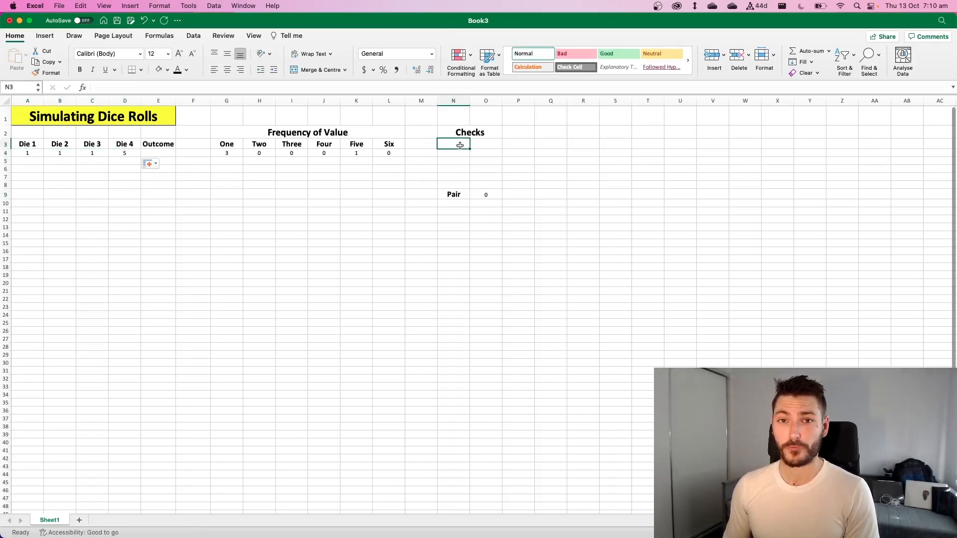
type("Q")
type("uads")
key("Return")
left_click(485, 144)
type("=COUNTIF(")
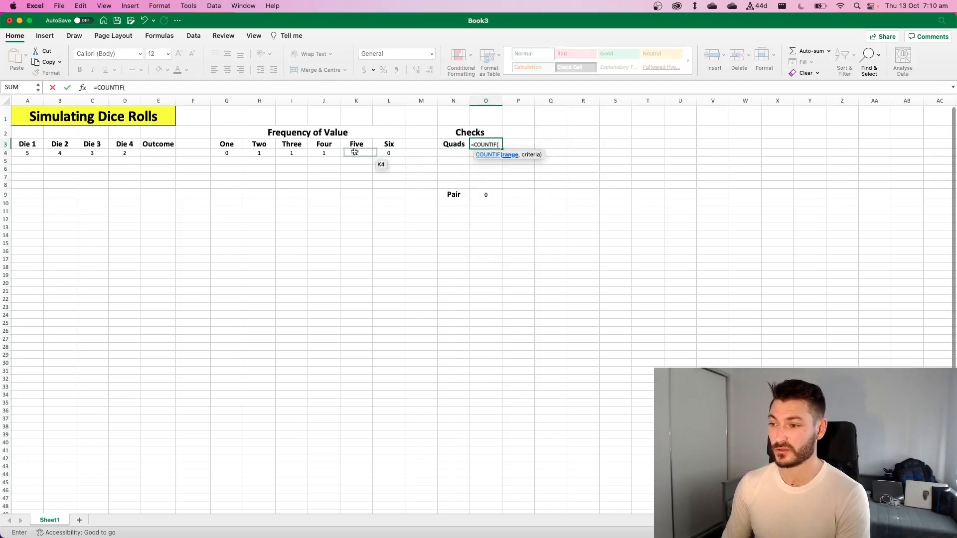
left_click_drag(227, 153, 399, 154)
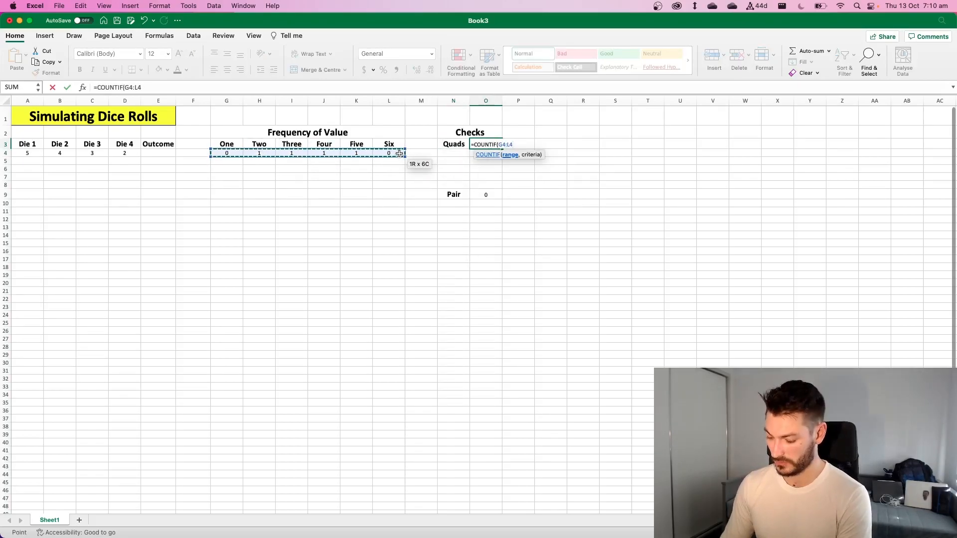
type(",4)")
key("Return")
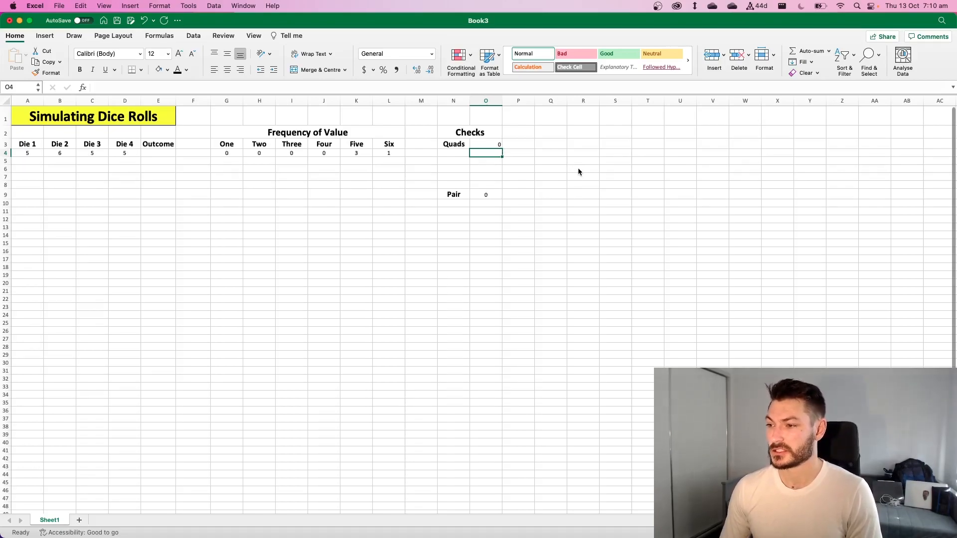
left_click(559, 175)
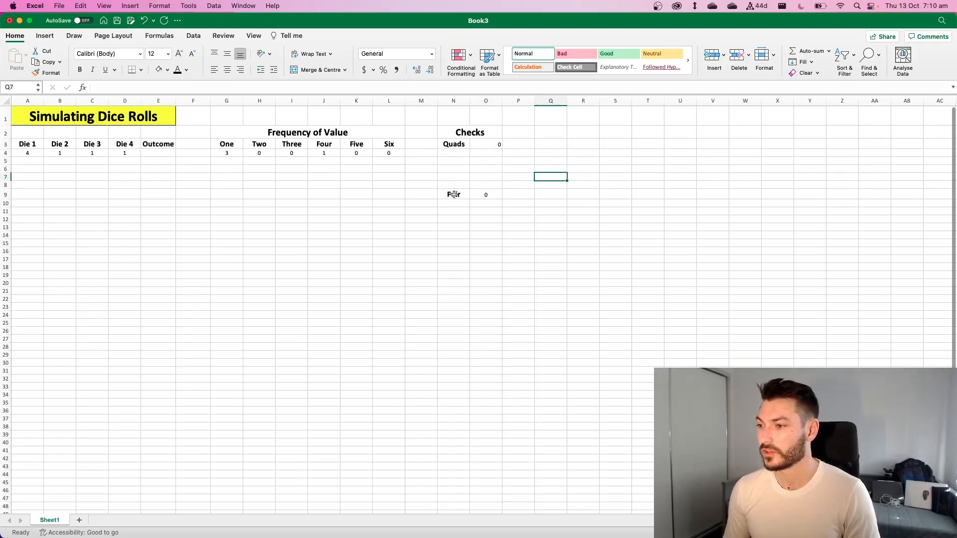
- Enter the label Trips in N4, directly below Quads
left_click(447, 151)
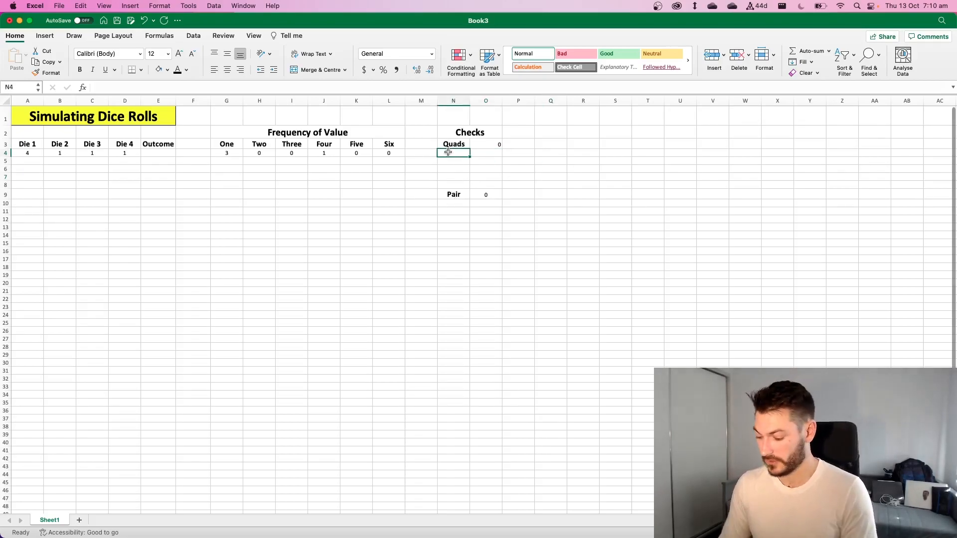
type("Trips")
key("Return")
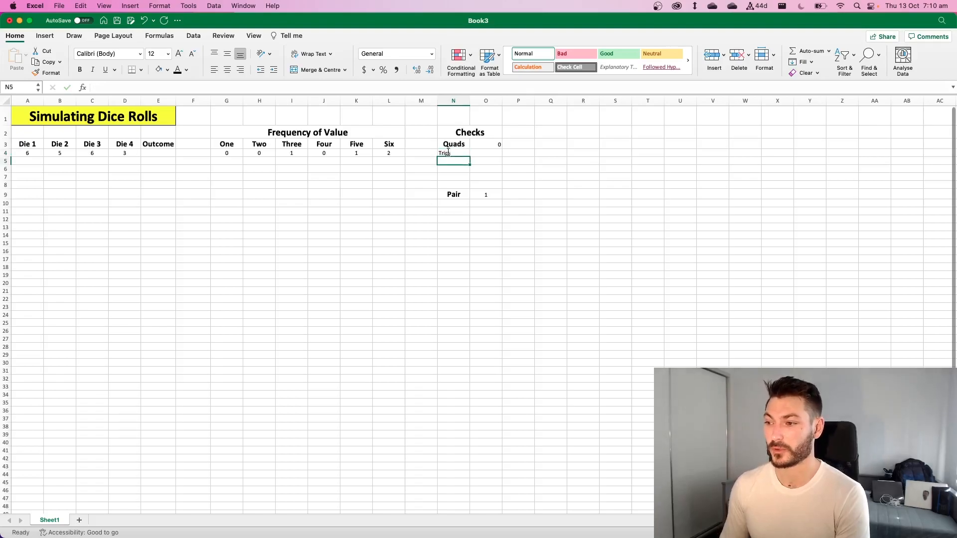
- Apply the Quads label's formatting in N3 to the Trips label in N4
left_click(453, 144)
key("super+shift+c")
left_click(453, 155)
- Enter the Trips check formula =COUNTIF(G4:L4,3) in O4
left_click(493, 155)
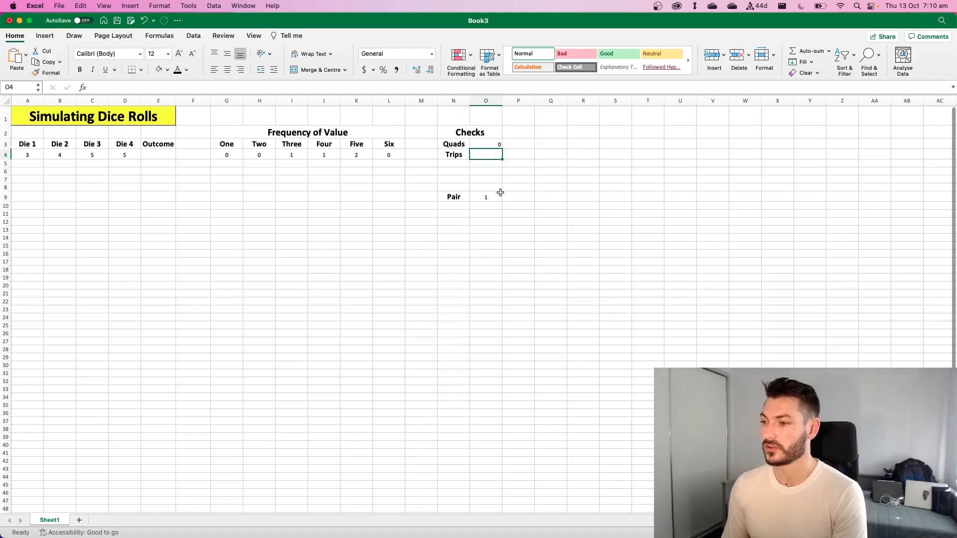
type("=C")
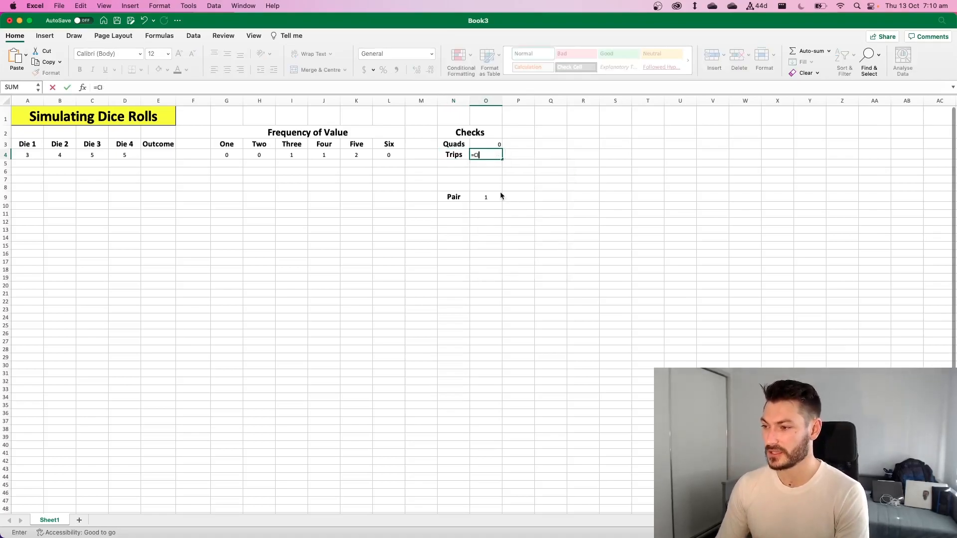
type("OUNTIF(")
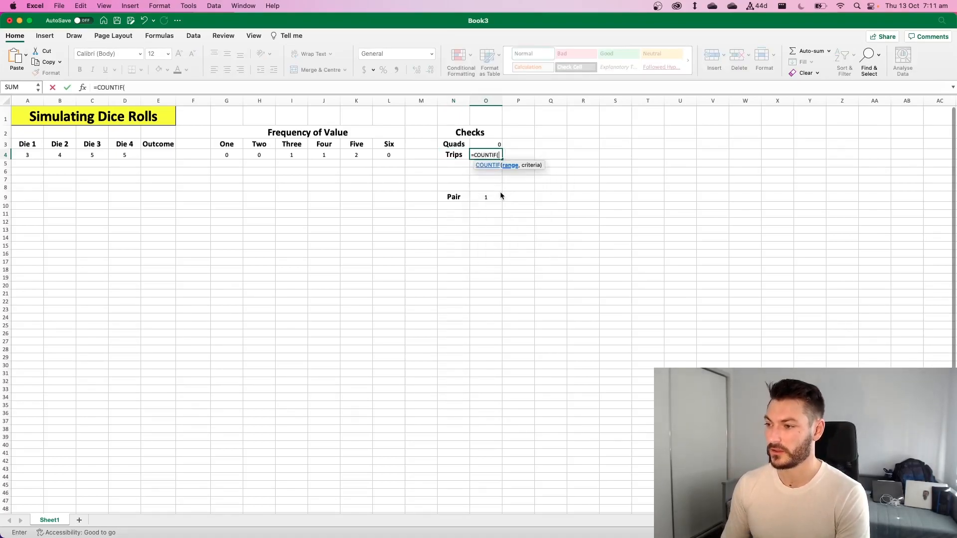
left_click_drag(235, 158, 377, 158)
type(",3)")
key("Return")
left_click(383, 213)
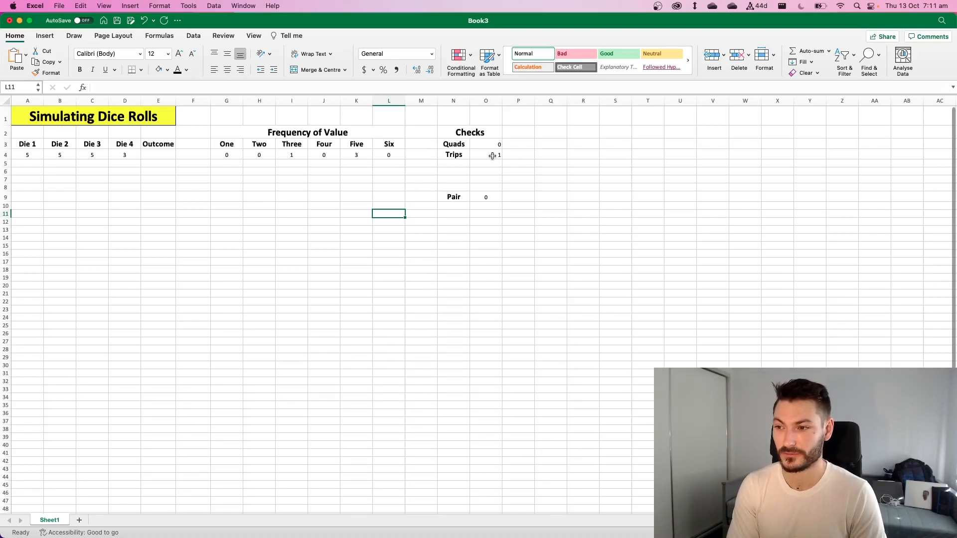
- Move the Trips label from N4 to P3 on the Quads row
left_click(457, 156)
key("F9")
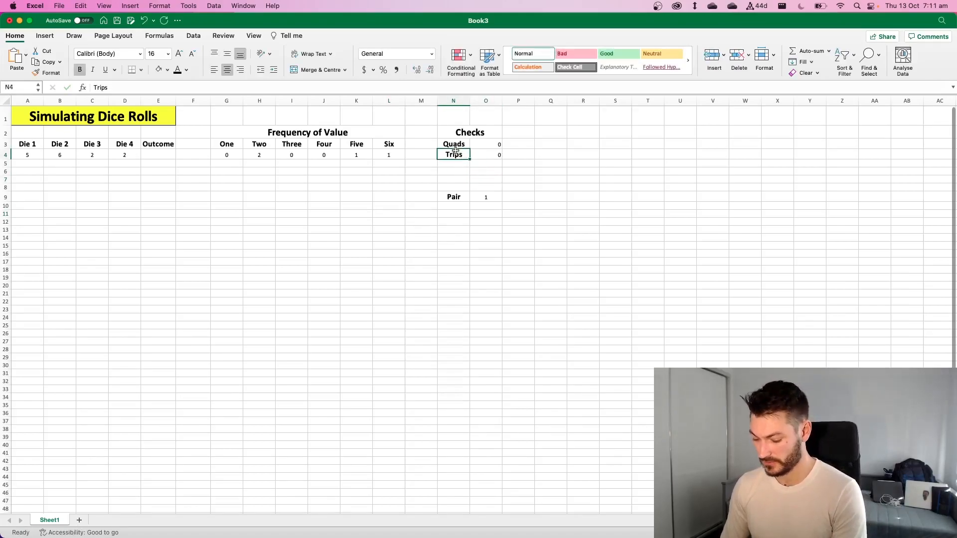
key("super+x")
left_click(520, 145)
key("super+v")
- Move the Quads formula from O3 to N4, directly below its label
left_click(486, 143)
left_click(452, 153)
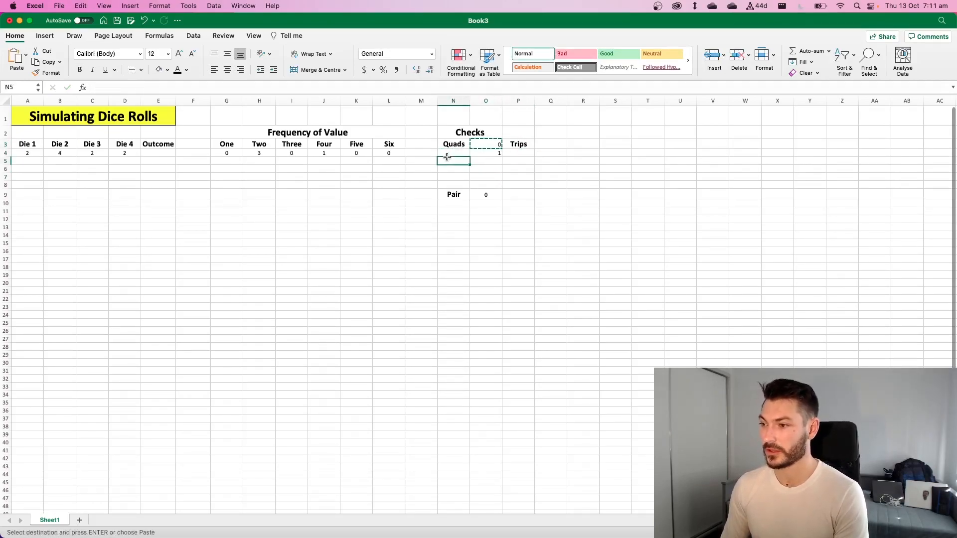
key("Return")
left_click(450, 194)
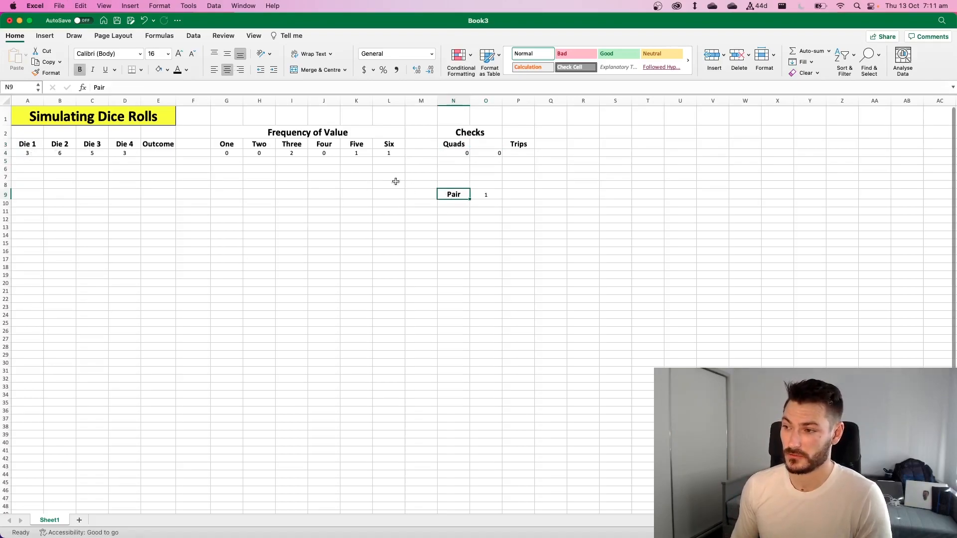
- Move the Trips label from P3 to O3 so that it sits above its formula
left_click(519, 144)
left_click(454, 153)
left_click(507, 148)
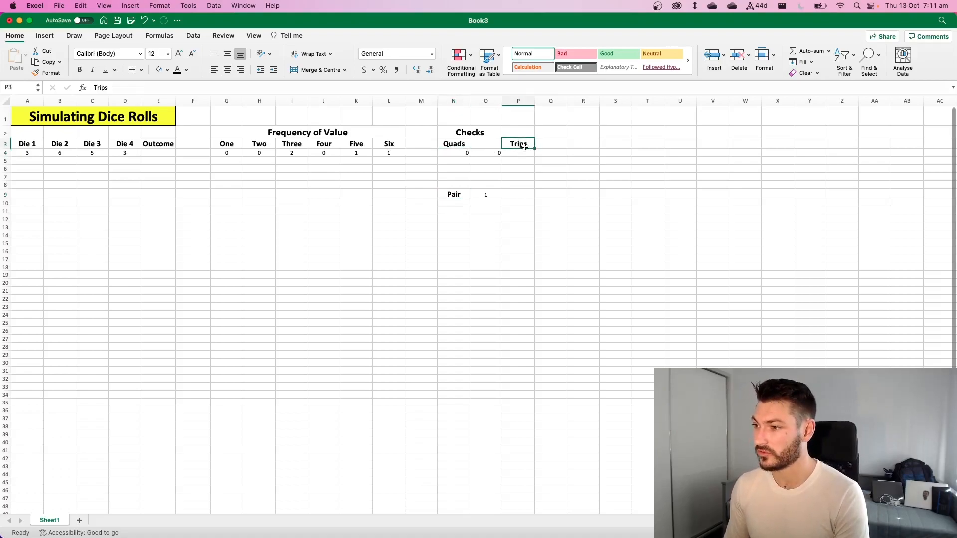
key("super+c")
left_click(491, 142)
key("super+v")
left_click(519, 165)
left_click(494, 154)
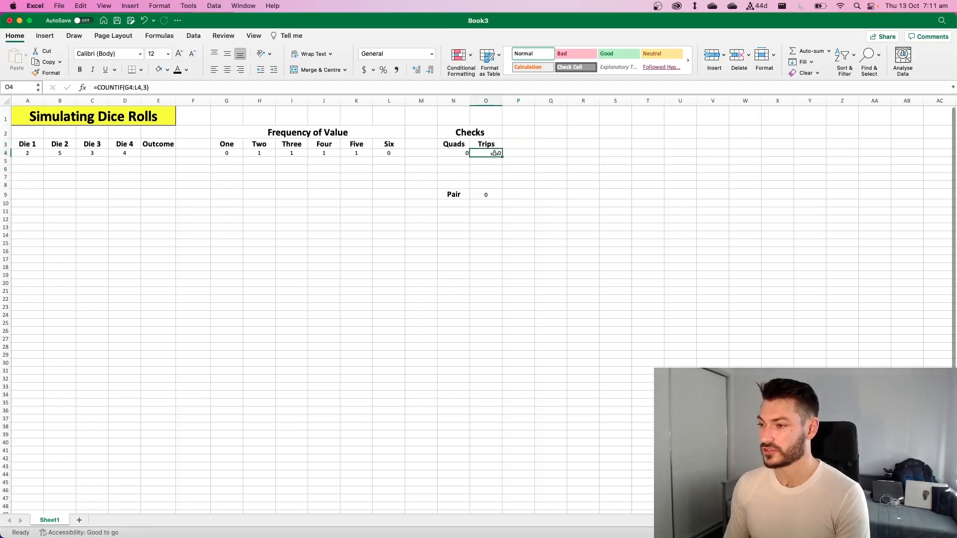
- Move the Pair label from N9 to Q3, leaving P3 free beside Trips
left_click(451, 197)
key("super+c")
left_click(522, 144)
left_click(561, 144)
key("super+v")
left_click(487, 193)
key("super+z")
left_click(522, 144)
left_click(547, 143)
key("super+v")
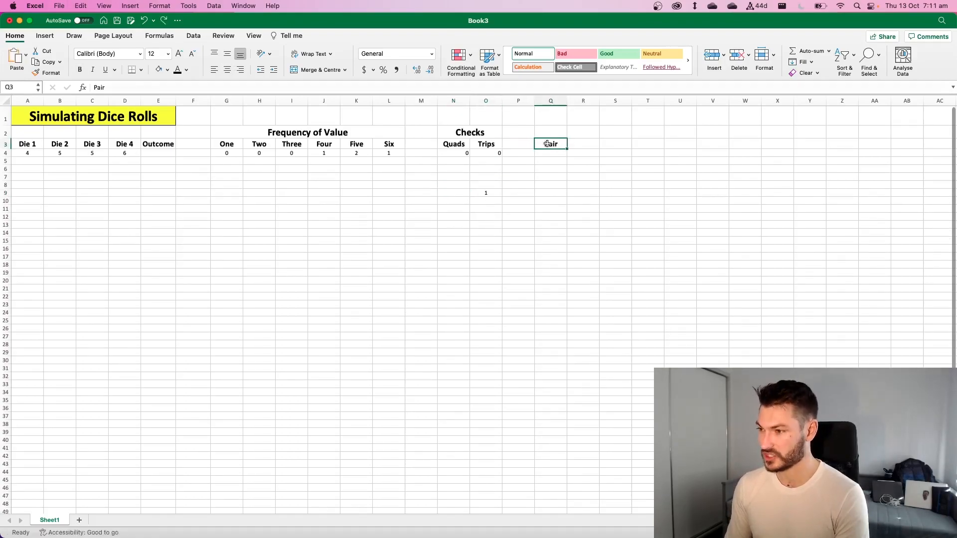
- Enter the label Two Pair in P3 between Trips and Pair
left_click(522, 143)
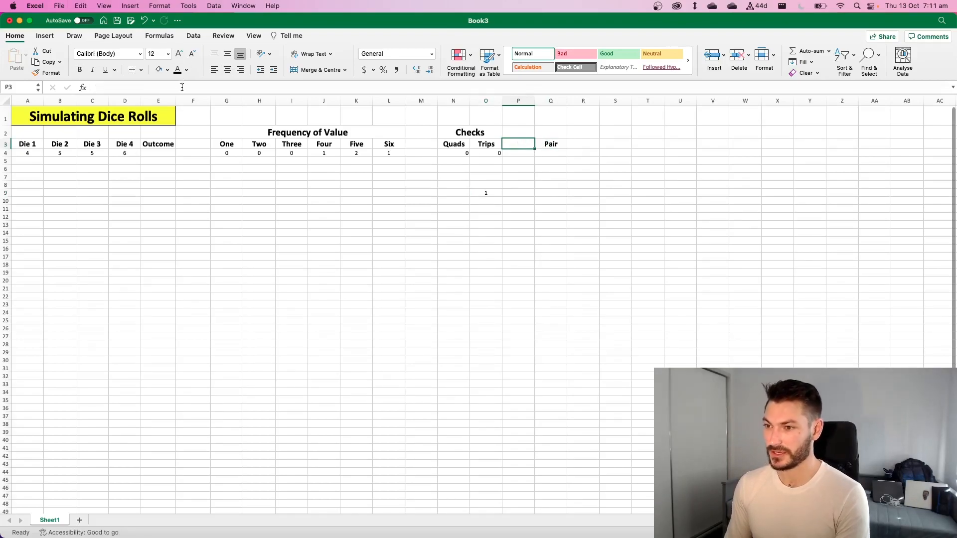
type("Two Paur")
key("Return")
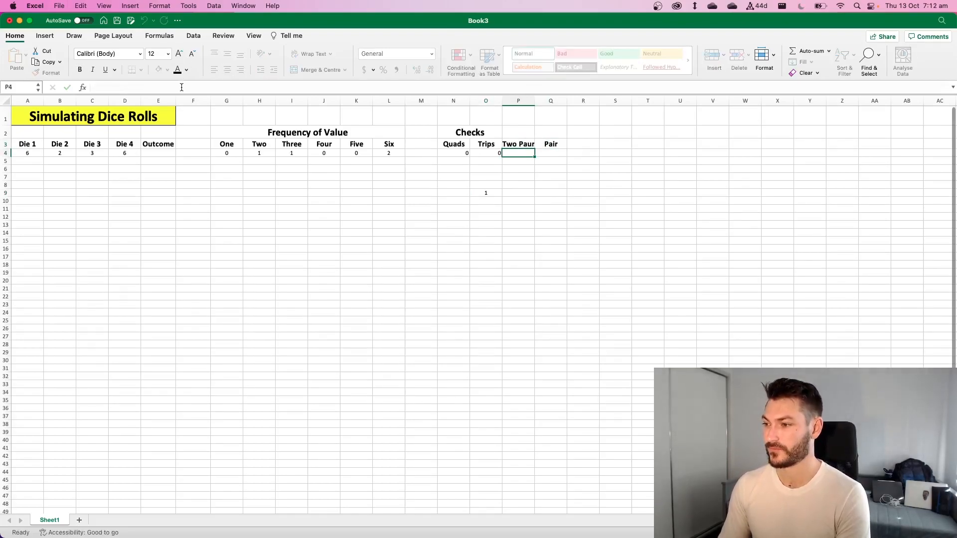
left_click(531, 141)
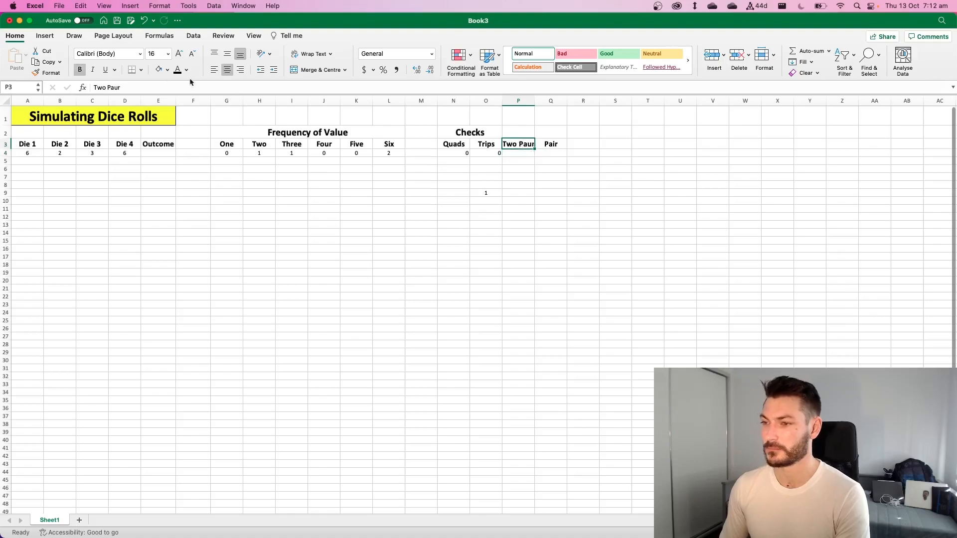
left_click(151, 89)
key("BackSpace")
key("BackSpace")
type("ir")
key("Return")
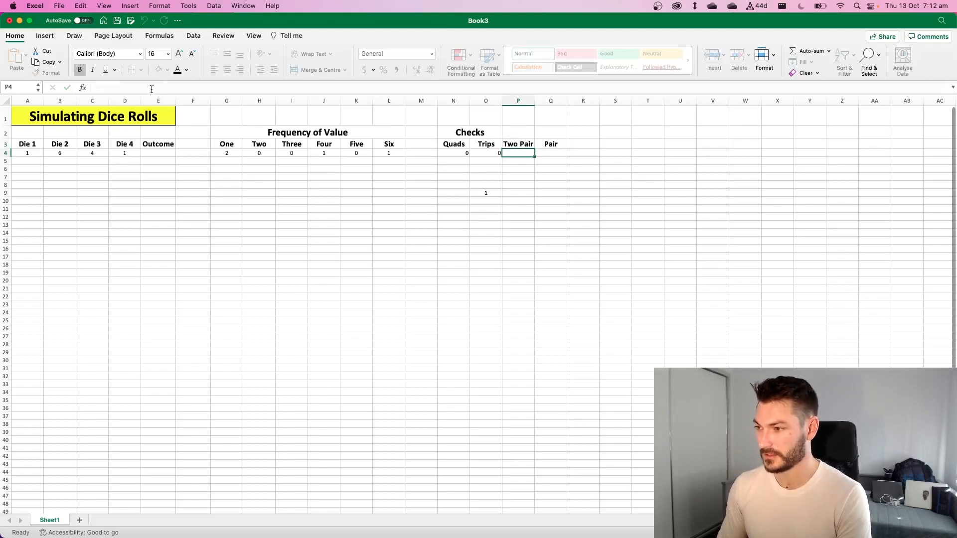
- Move the Pair formula =COUNTIF(G4:L4,2) from O9 to Q4 under the Pair label
left_click(481, 193)
key("super+c")
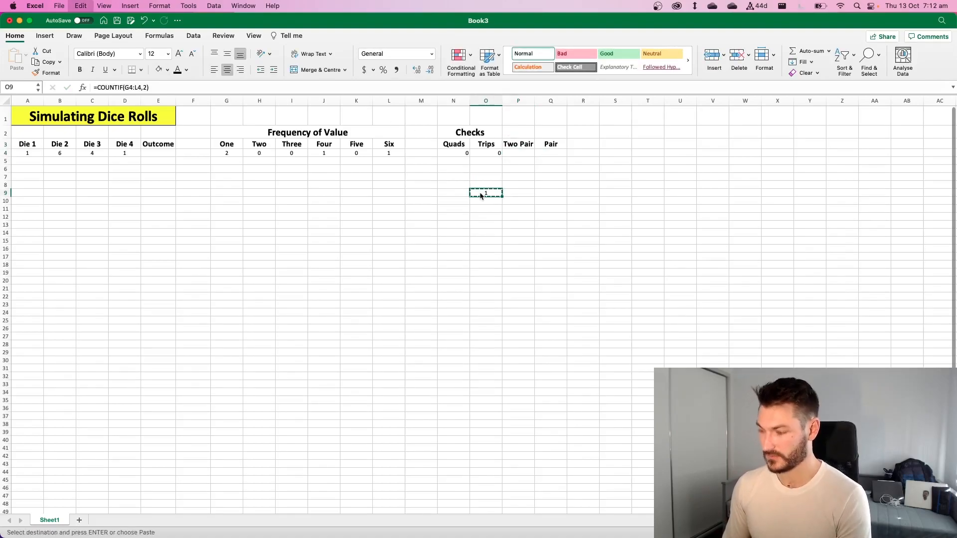
left_click(561, 155)
key("Return")
- Copy the Pair formula from Q4 into P4 under the Two Pair label
left_click(517, 152)
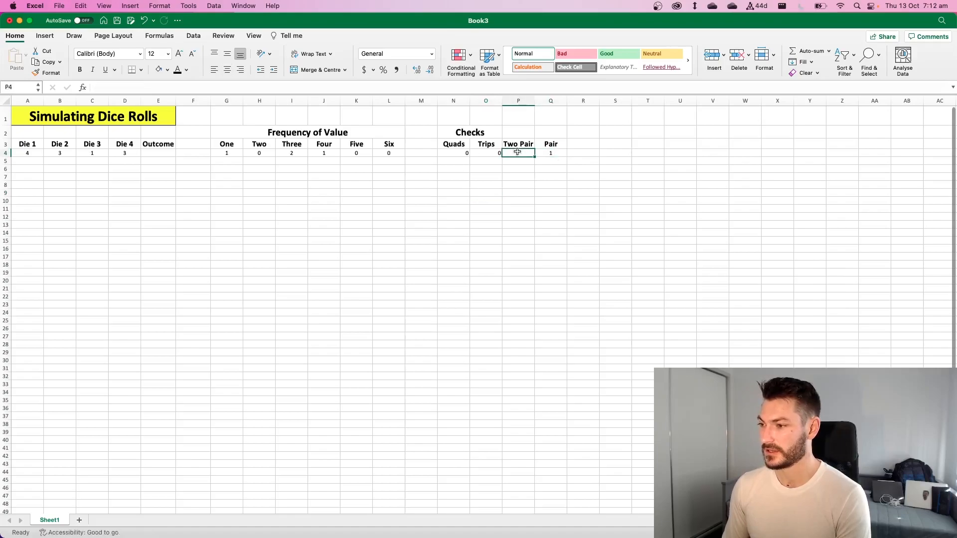
left_click(545, 157)
key("super+c")
left_click(519, 153)
key("super+v")
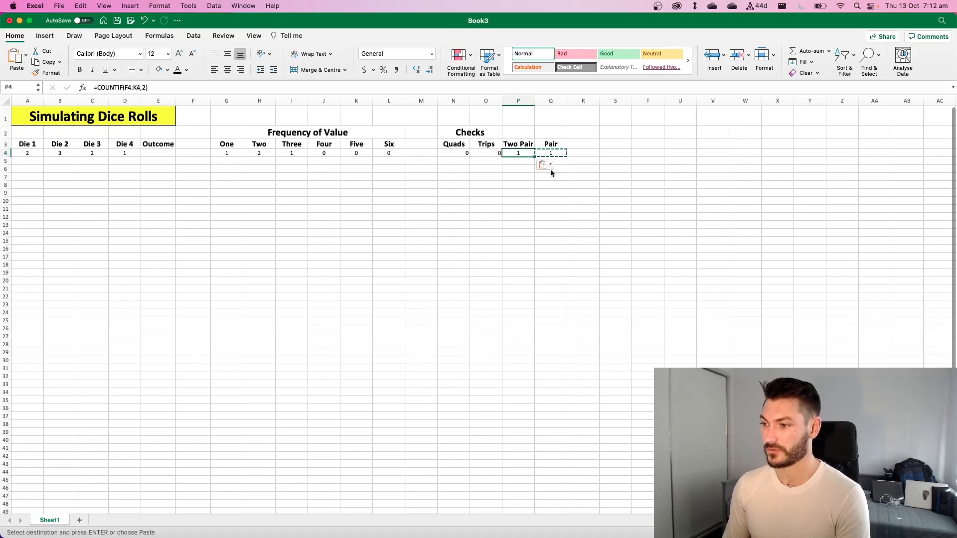
left_click(548, 166)
left_click(614, 163)
left_click(614, 160)
key("Escape")
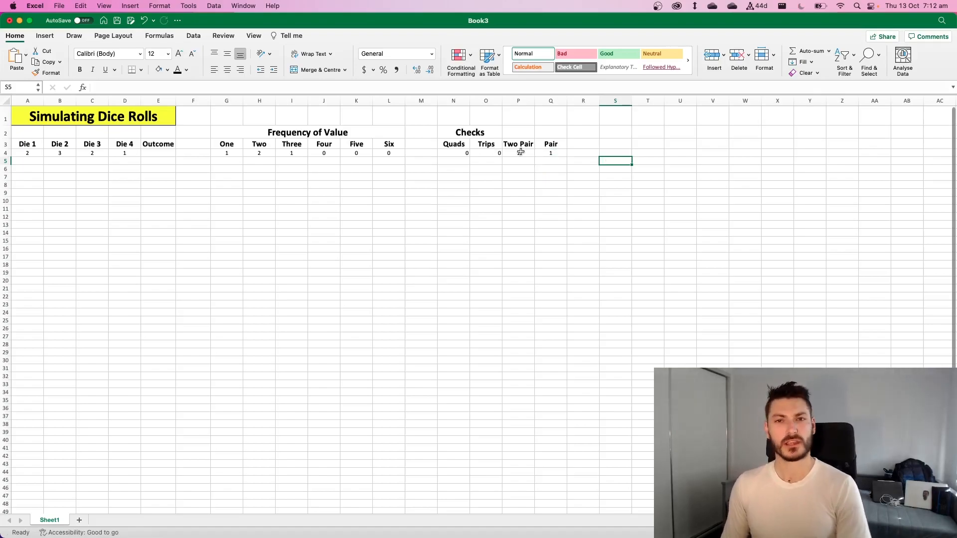
- Change the Pair label in Q3 to One Pair
left_click(560, 151)
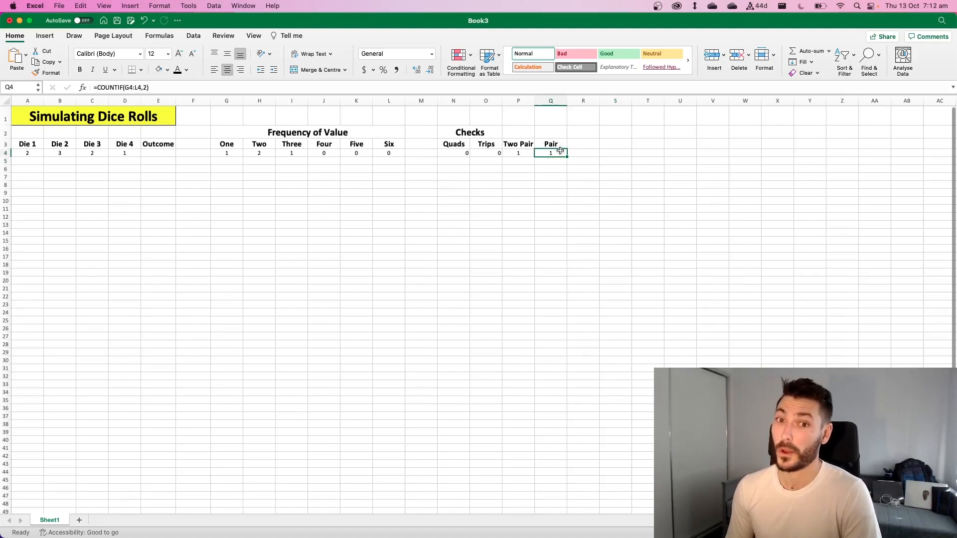
left_click(556, 144)
left_click(92, 88)
type("One")
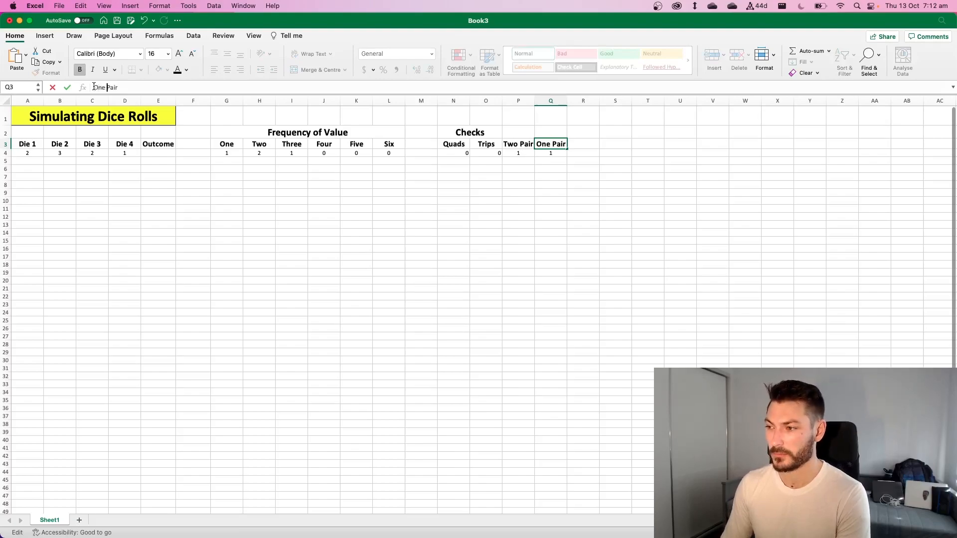
key("Return")
left_click(509, 153)
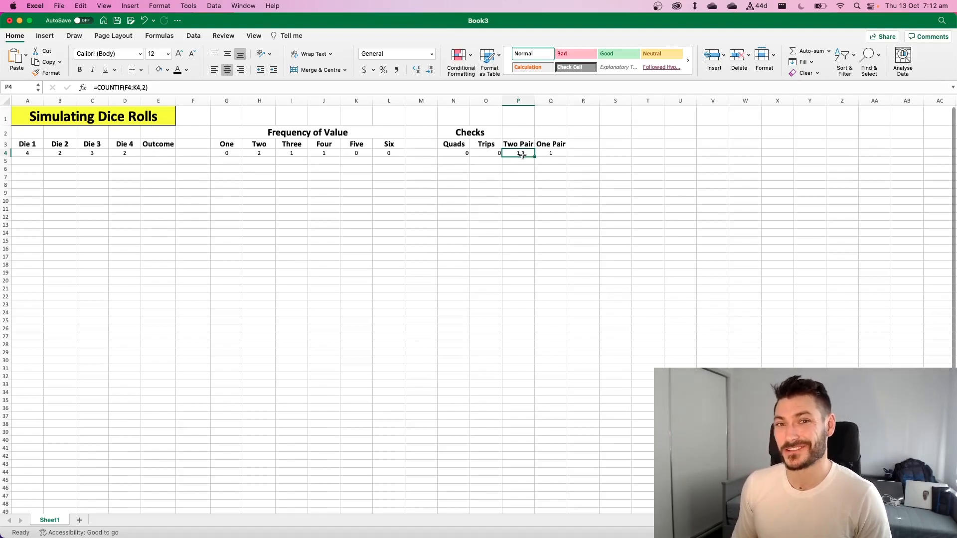
- Centre the contents of the check cells N4:Q43
left_click_drag(451, 154, 559, 466)
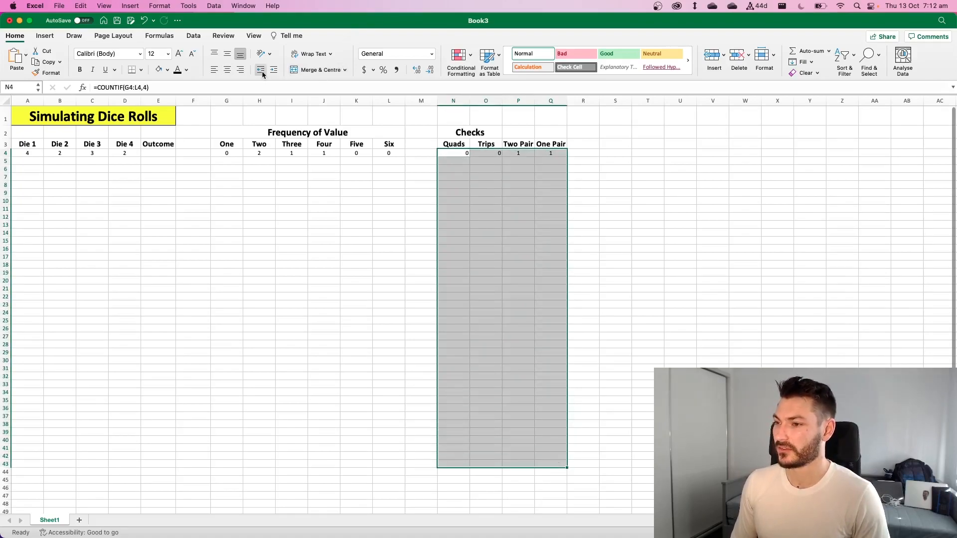
left_click(230, 72)
left_click(479, 233)
left_click(584, 207)
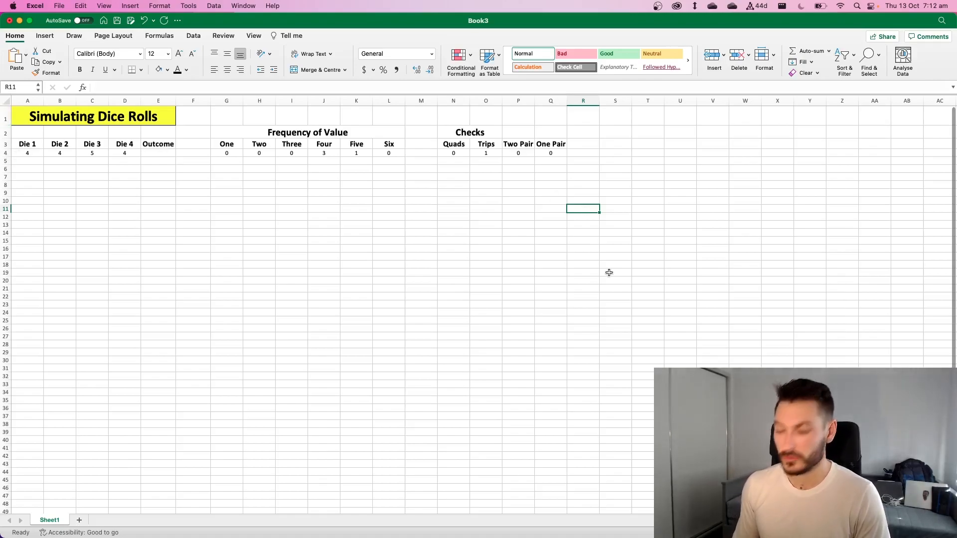
- Review the check formulas in N4:Q4 and clear the Two Pair formula in P4
left_click(555, 153)
left_click(514, 153)
left_click(478, 153)
left_click(461, 153)
left_click(523, 152)
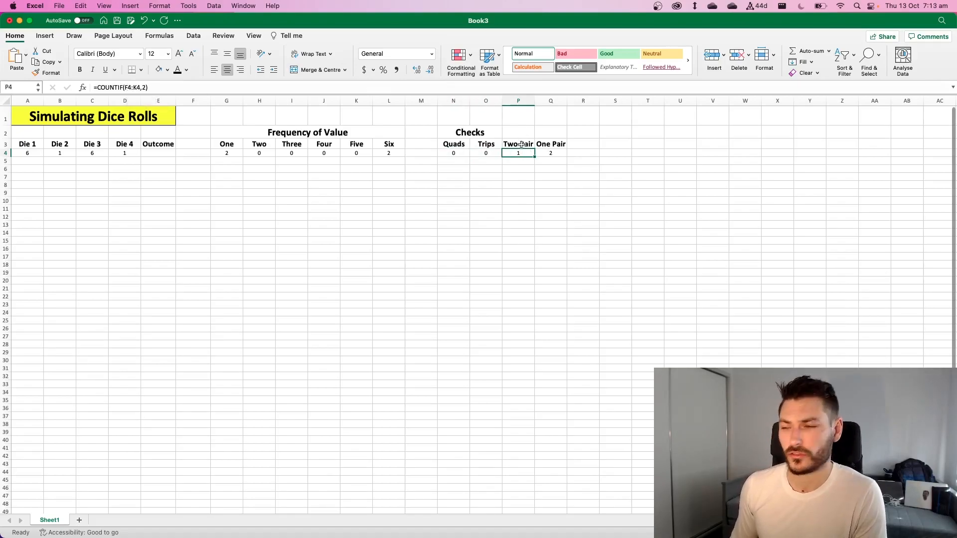
key("Delete")
left_click(517, 174)
- Enter the Two Pair formula =COUNTIF(G4:L4,2) in P4 and compare it with the One Pair formula
left_click(514, 153)
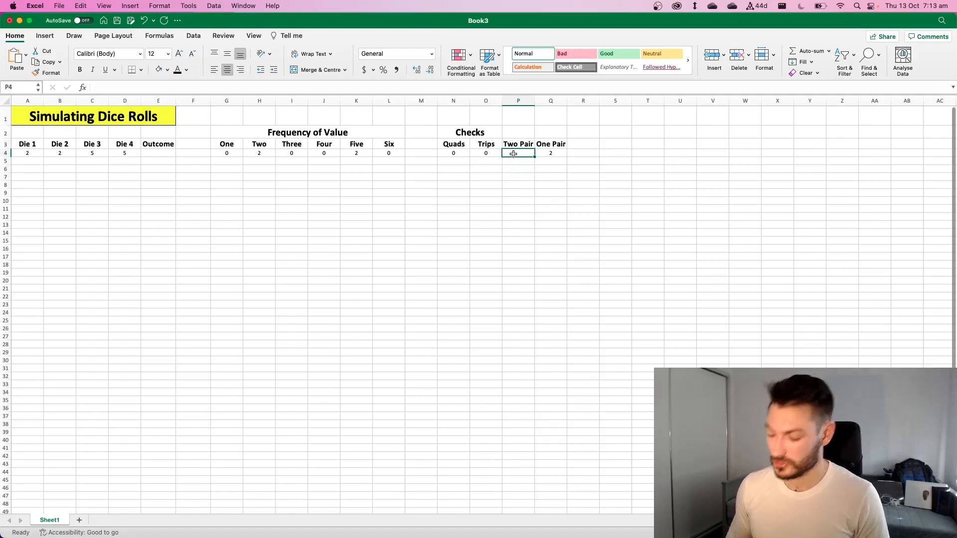
type("=COUNTIF(")
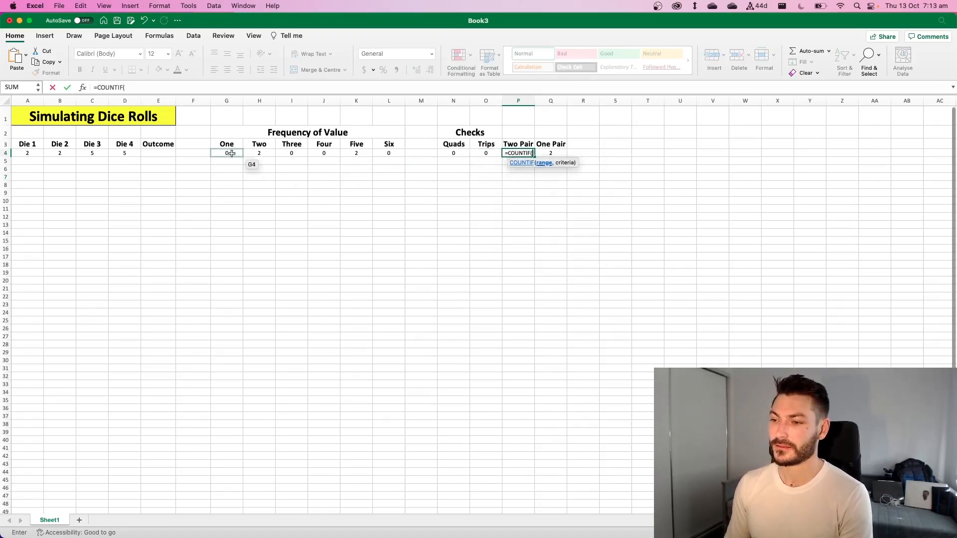
left_click_drag(228, 152, 382, 149)
type(",2)")
key("Return")
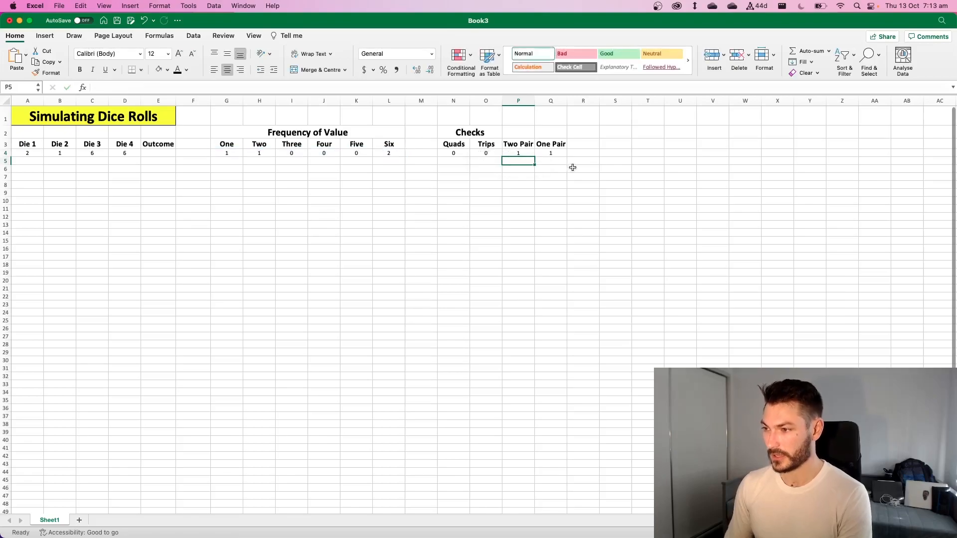
left_click(519, 153)
left_click(550, 153)
left_click(550, 201)
left_click(543, 217)
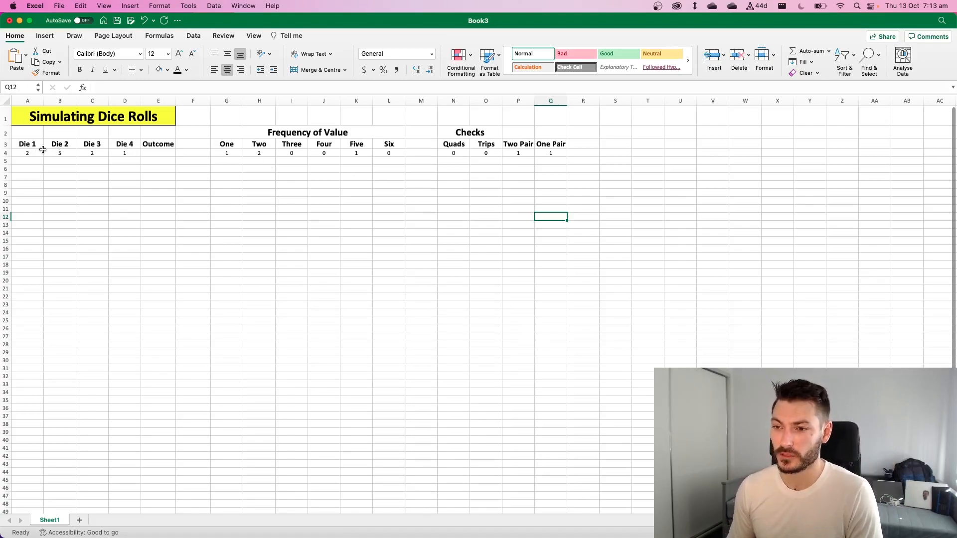
- Fill the four dice formulas in A4:D4 down to row 44
left_click_drag(34, 152, 129, 152)
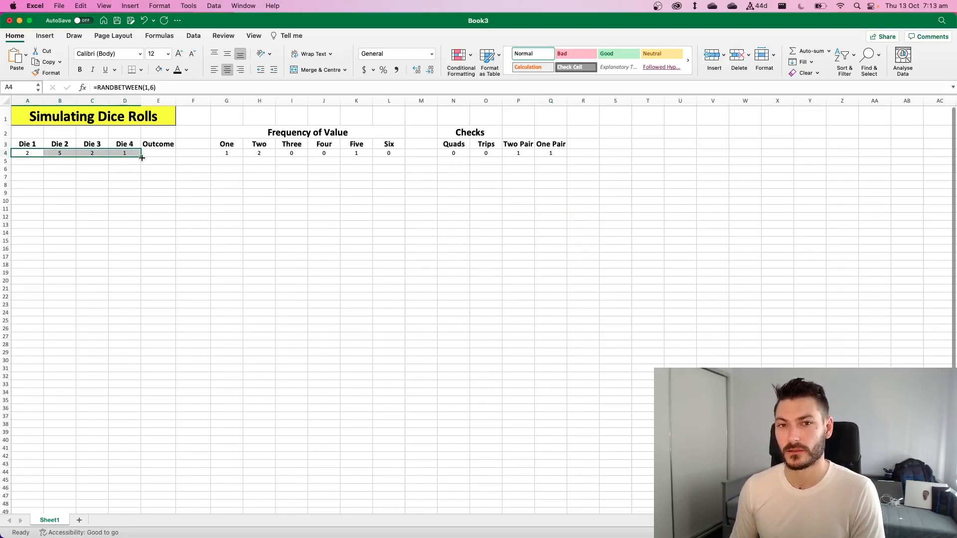
left_click_drag(142, 156, 142, 473)
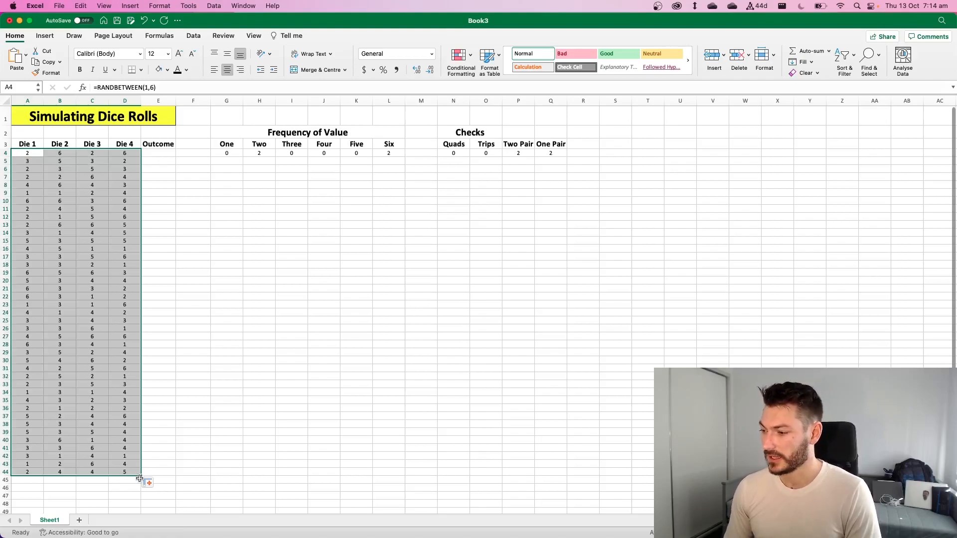
left_click(193, 443)
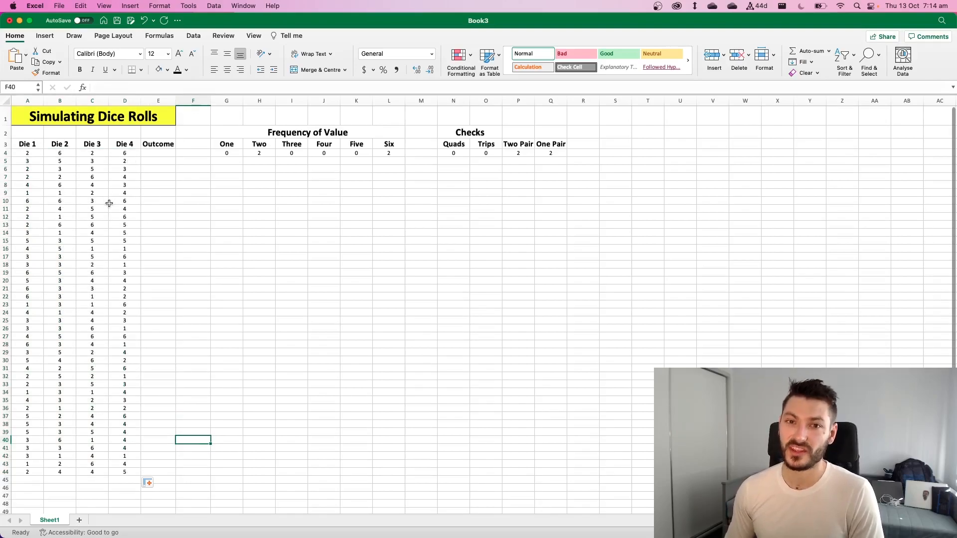
left_click(228, 153)
left_click(254, 192)
left_click(231, 154)
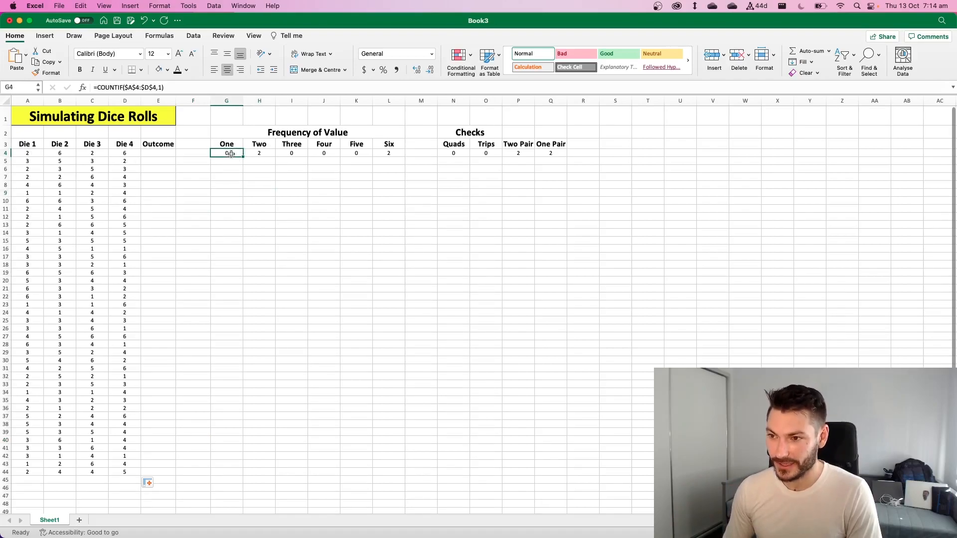
left_click(128, 88)
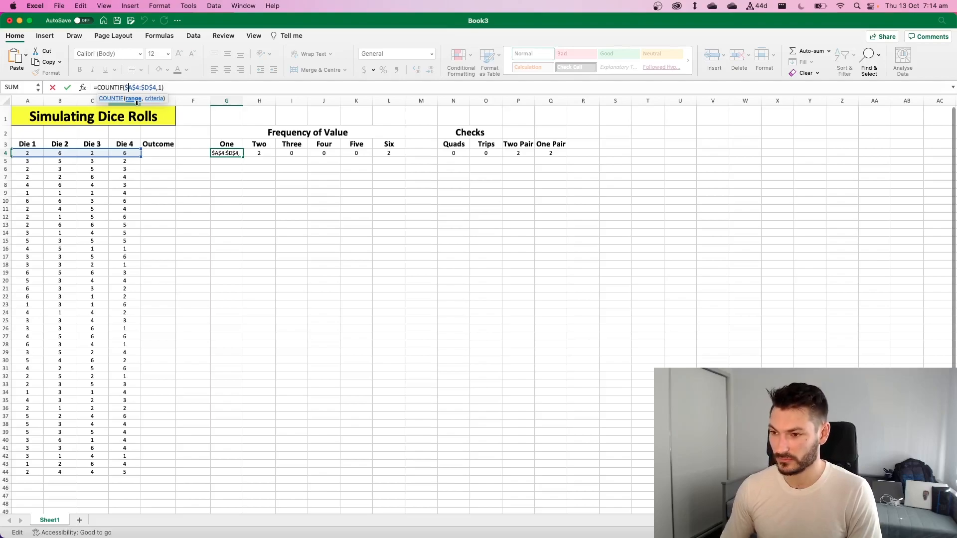
left_click(280, 223)
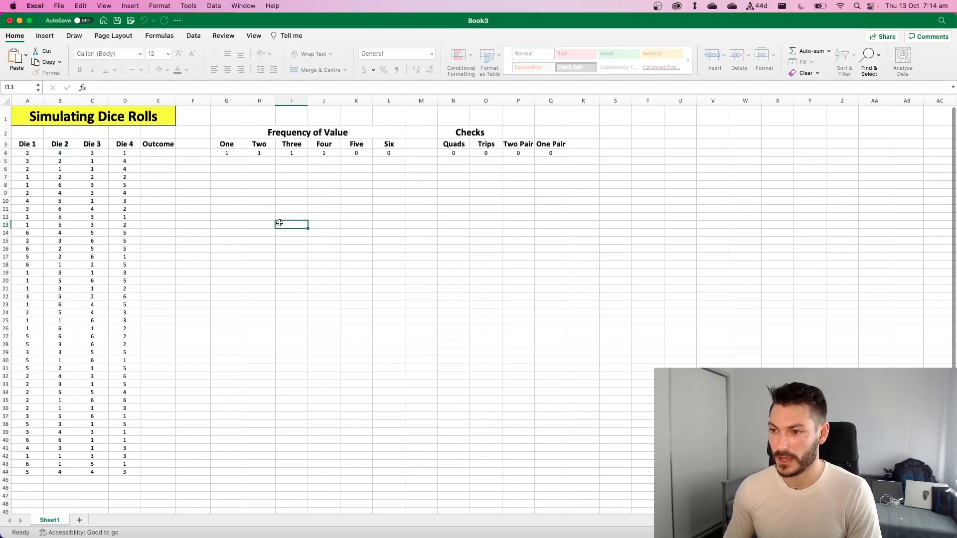
- Remove the absolute references from the One frequency formula in G4, making it =COUNTIF(A4:D4,1)
left_click(231, 153)
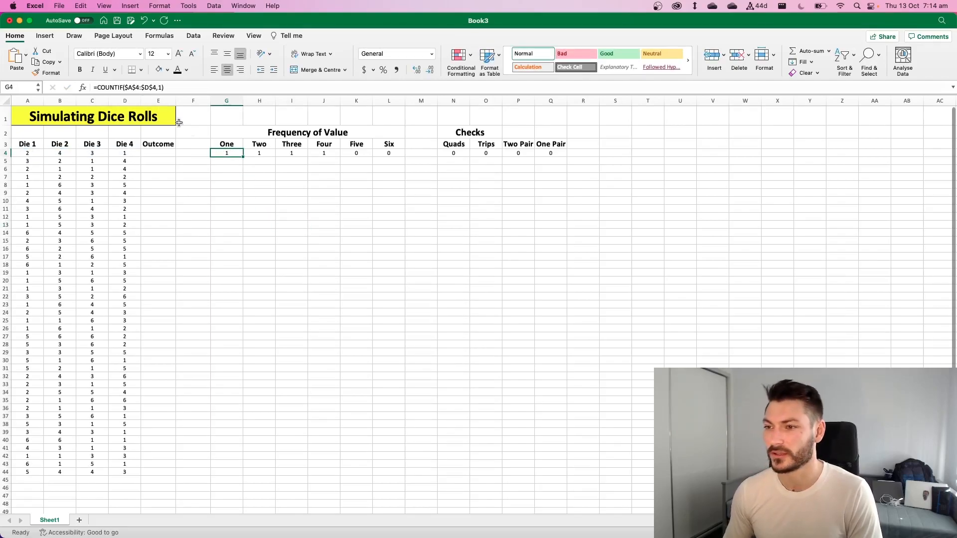
left_click(131, 89)
key("BackSpace")
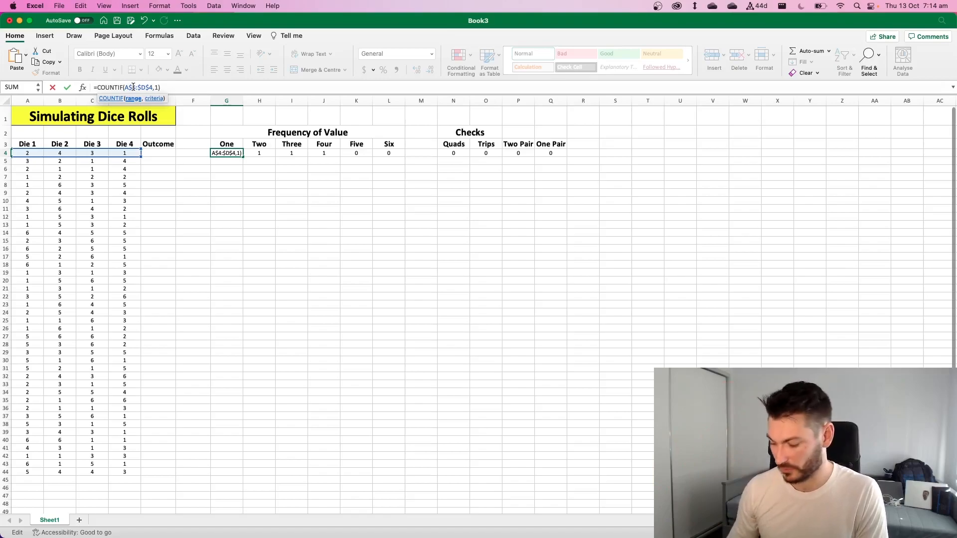
key("BackSpace")
left_click(138, 88)
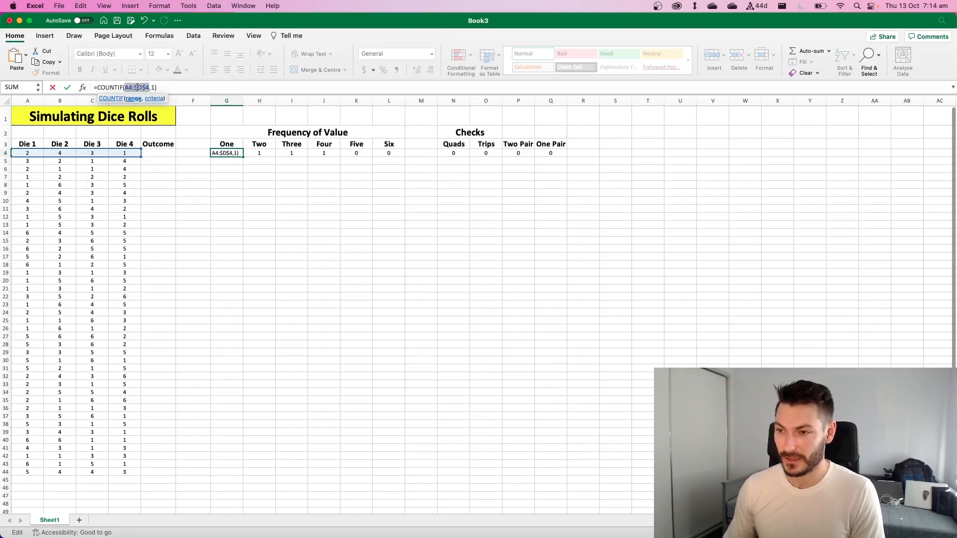
key("BackSpace")
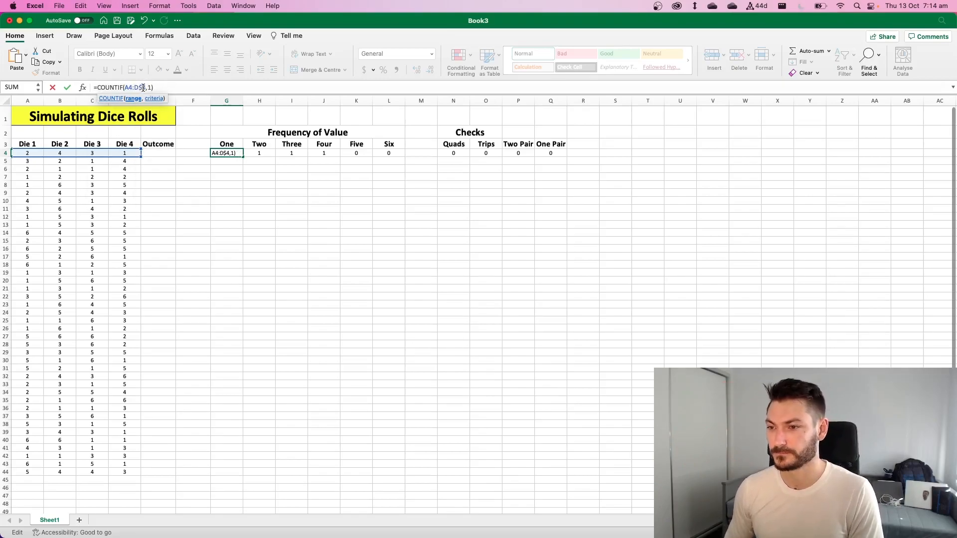
key("BackSpace")
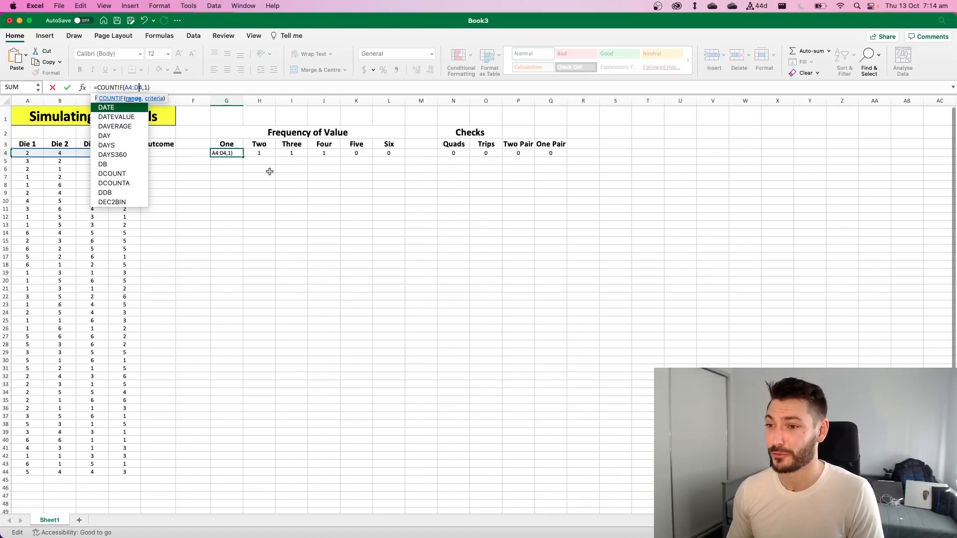
key("Return")
- Change the Two frequency formula in H4 to the relative version =COUNTIF(A4:D4,2)
left_click(259, 153)
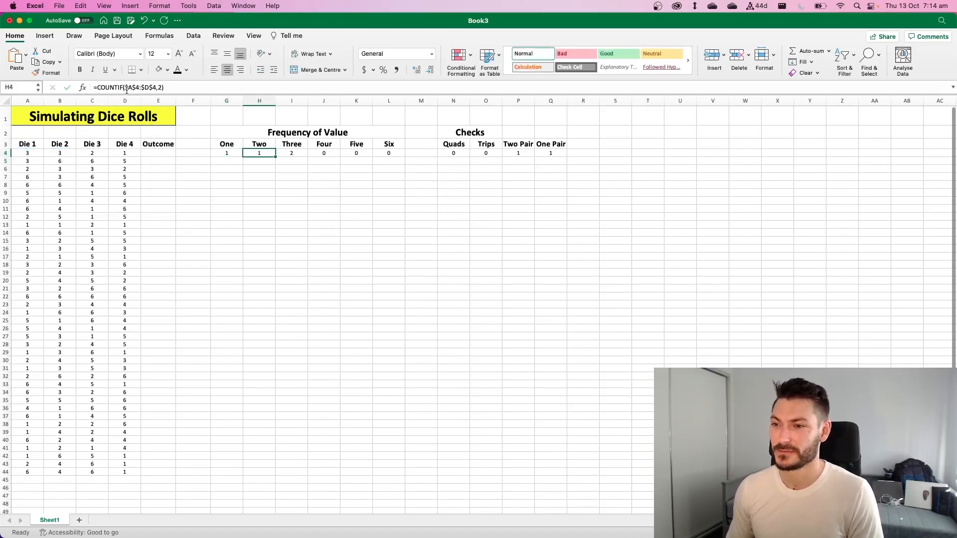
left_click(128, 87)
key("BackSpace")
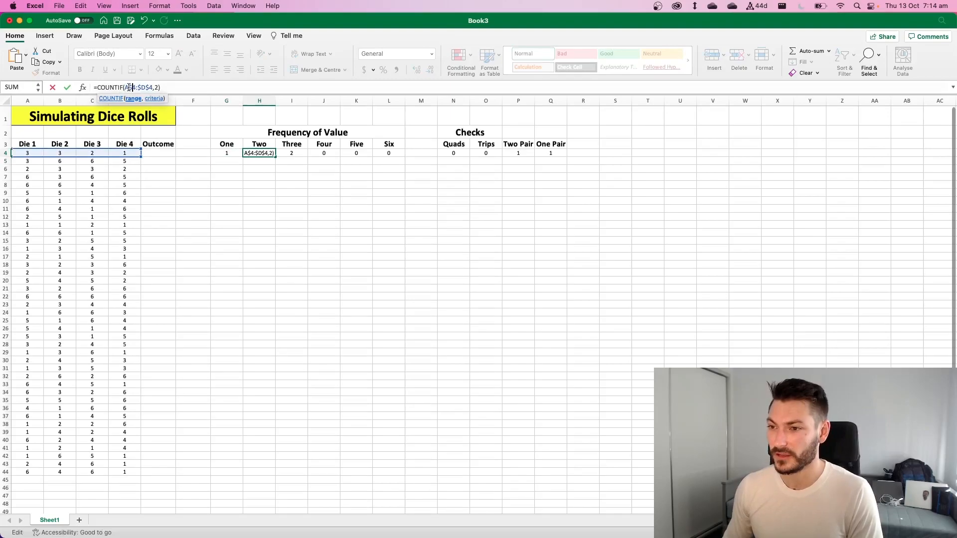
key("BackSpace")
key("Delete")
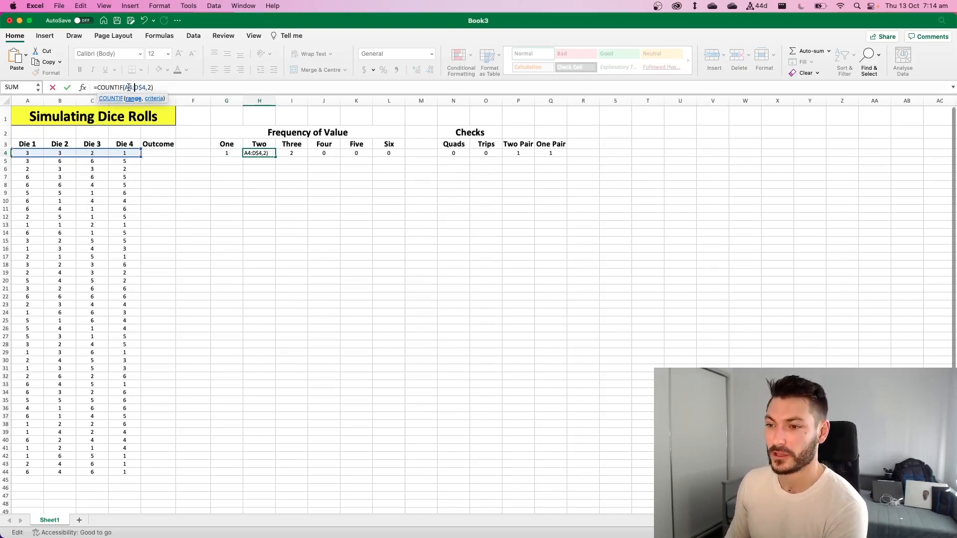
key("Return")
- Make the dice range relative (A4:D4) in the Three and Four frequency formulas in I4 and J4
double_click(299, 153)
key("BackSpace")
key("Return")
double_click(329, 153)
key("BackSpace")
key("Tab")
- Make the dice range relative (A4:D4) in the Five and Six frequency formulas in K4 and L4
left_click(129, 87)
key("Delete")
key("Tab")
left_click(129, 88)
key("Delete")
key("Return")
- Fill the six frequency formulas in G4:L4 down to row 44
left_click(294, 154)
left_click_drag(228, 153, 382, 474)
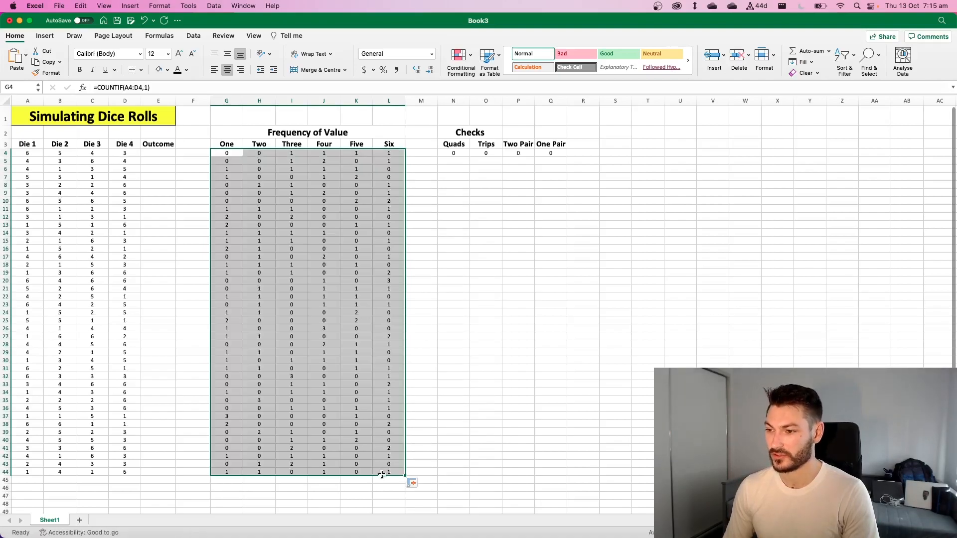
left_click(336, 297)
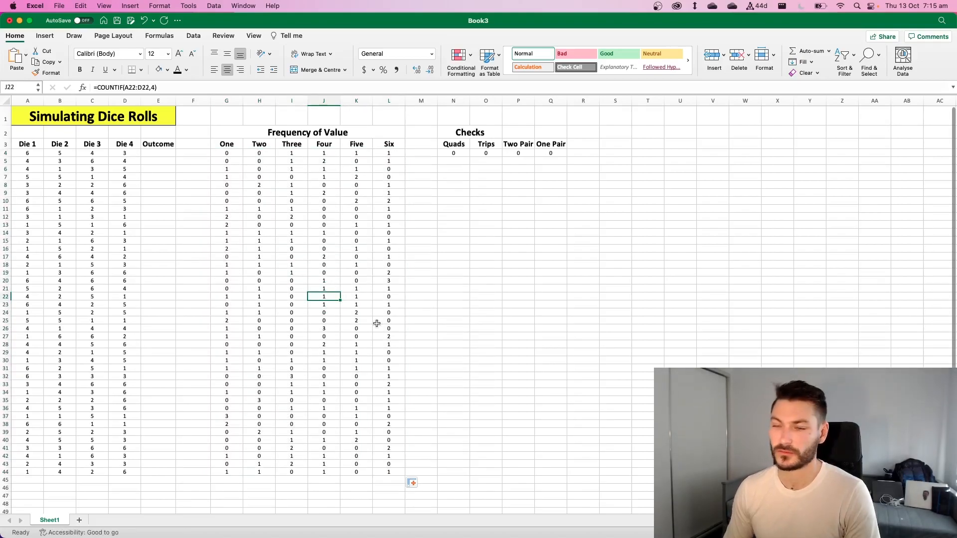
- Fill the four check formulas in N4:Q4 down to row 44
left_click(460, 231)
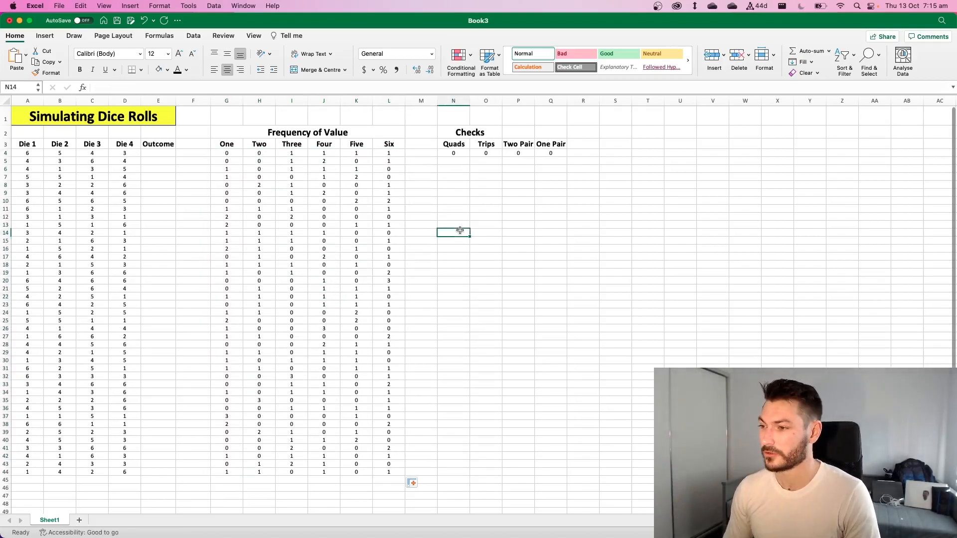
left_click(456, 152)
left_click_drag(456, 152, 558, 476)
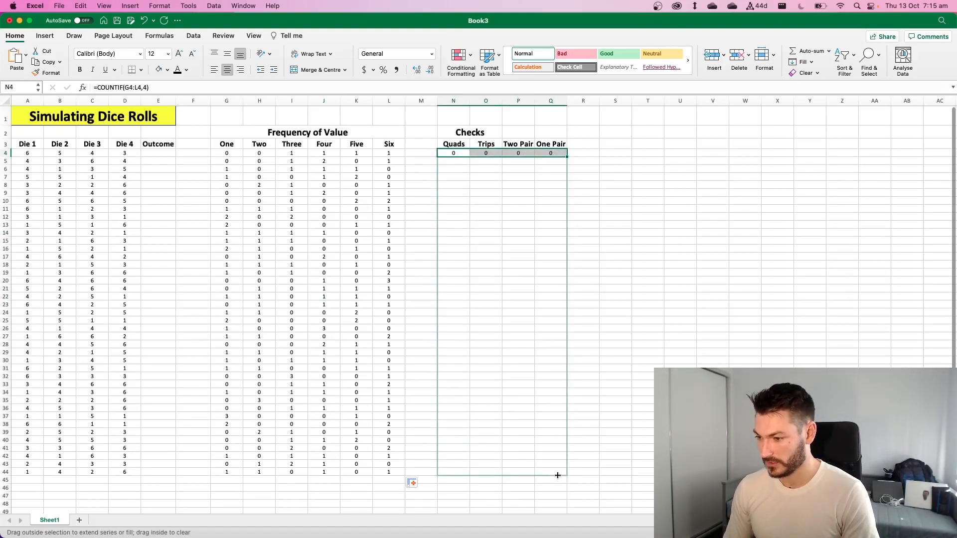
left_click(651, 375)
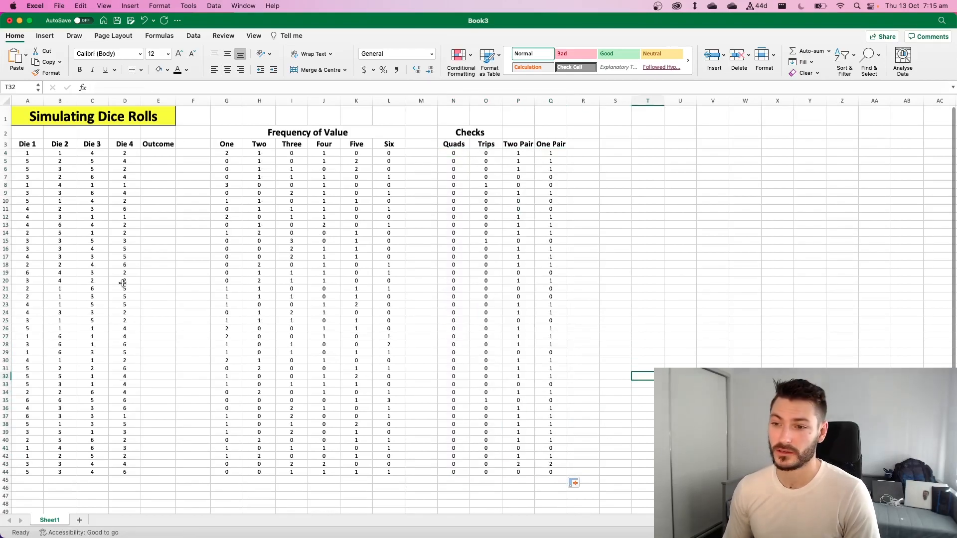
- Recalculate the sheet for new dice rolls and examine row 13's dice, frequencies and Quads check
left_click(727, 234)
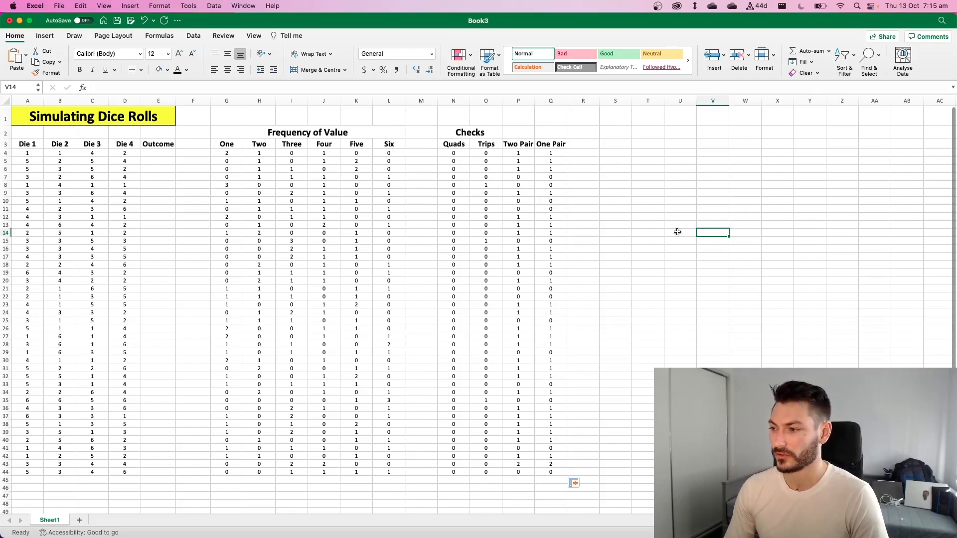
key("F9")
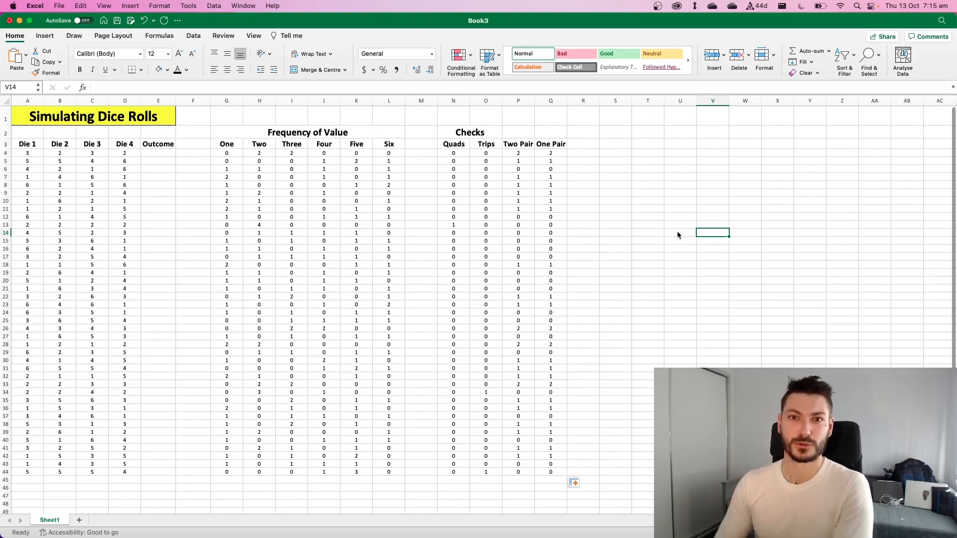
left_click(455, 226)
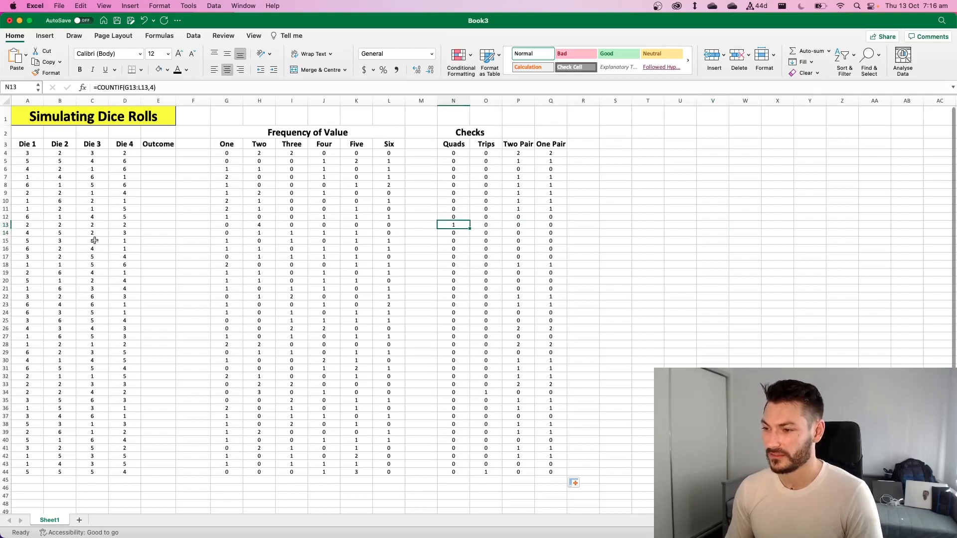
left_click(6, 225)
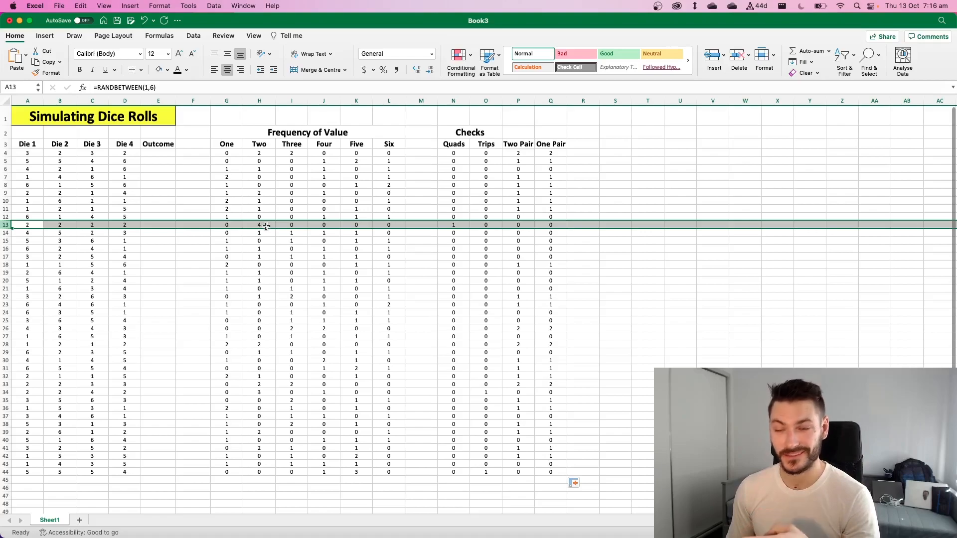
left_click(463, 227)
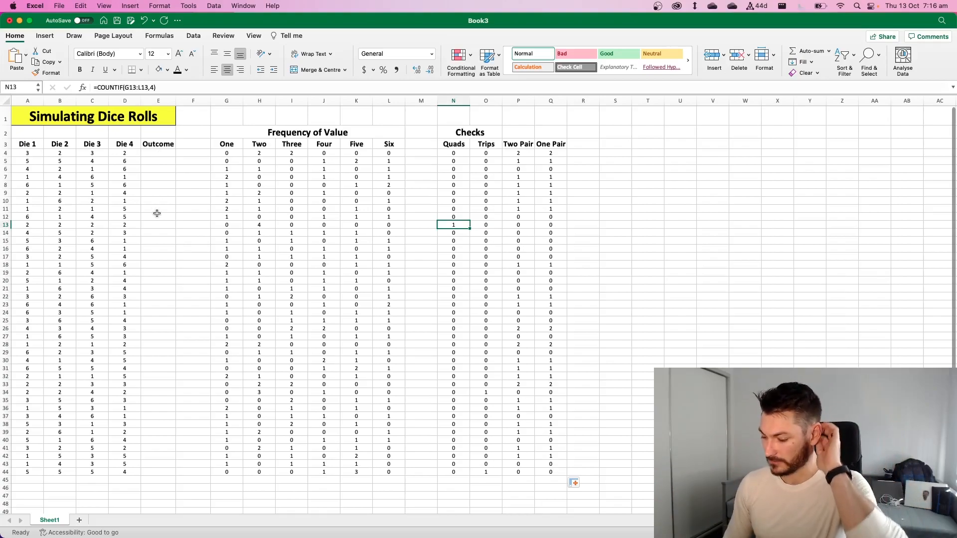
- Begin the Outcome formula in E4 with an IF that returns "Quads" when N4=1
left_click(177, 158)
left_click(167, 156)
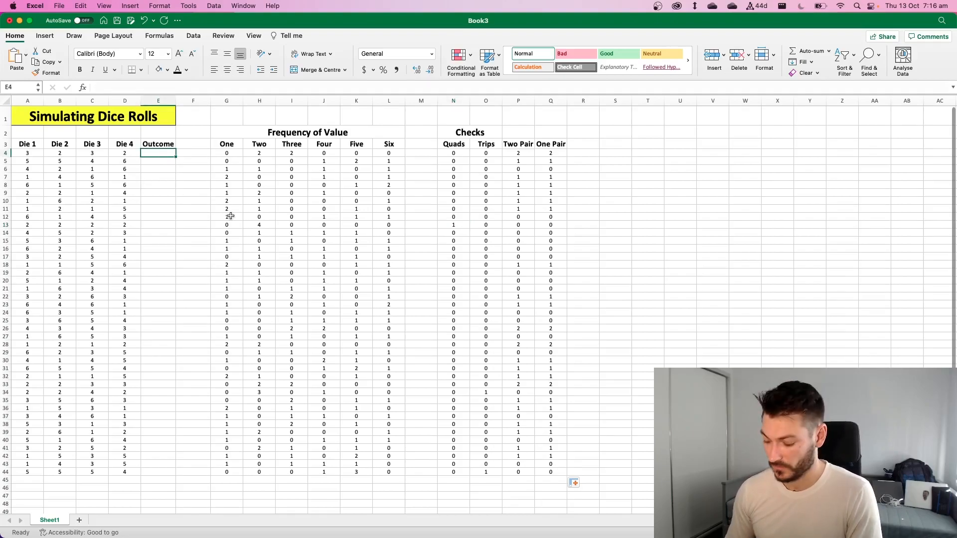
type("=")
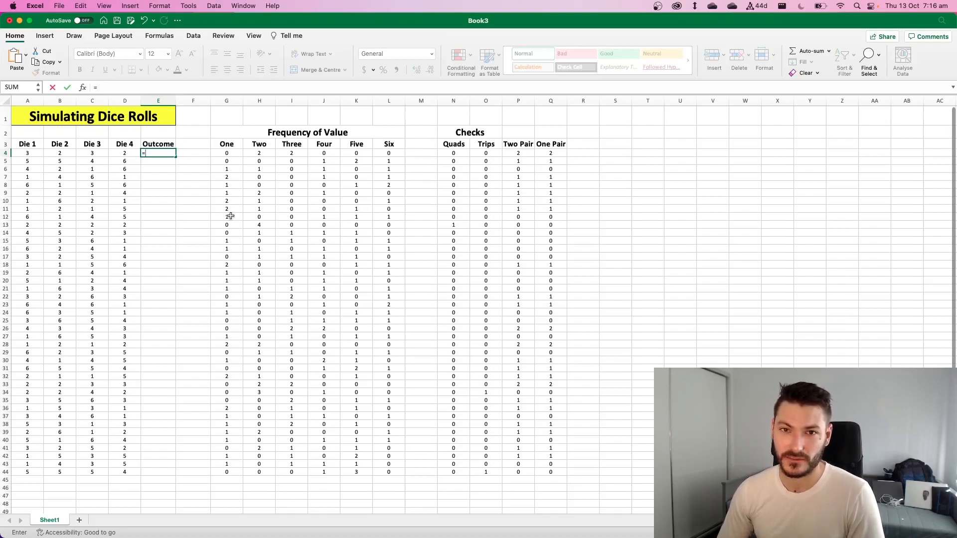
key("BackSpace")
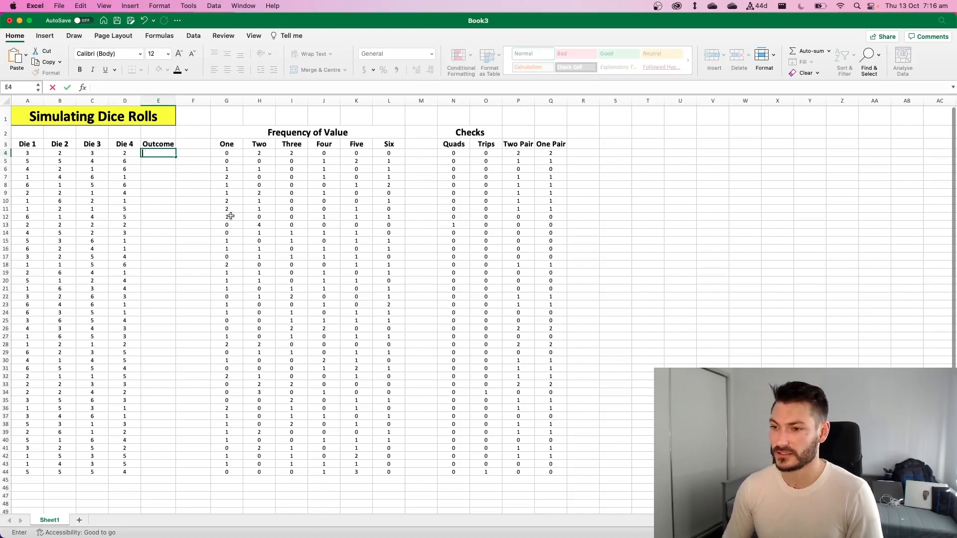
type("=")
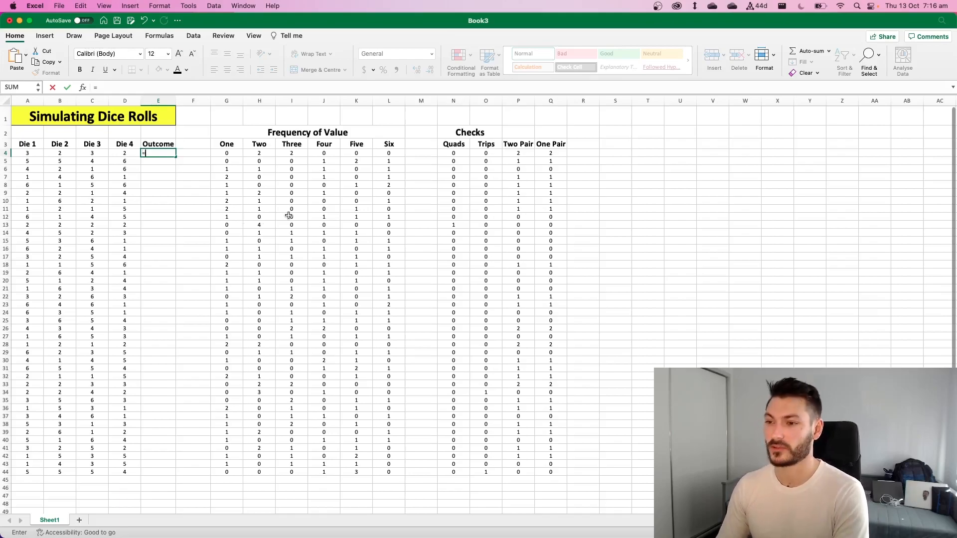
type("IF(")
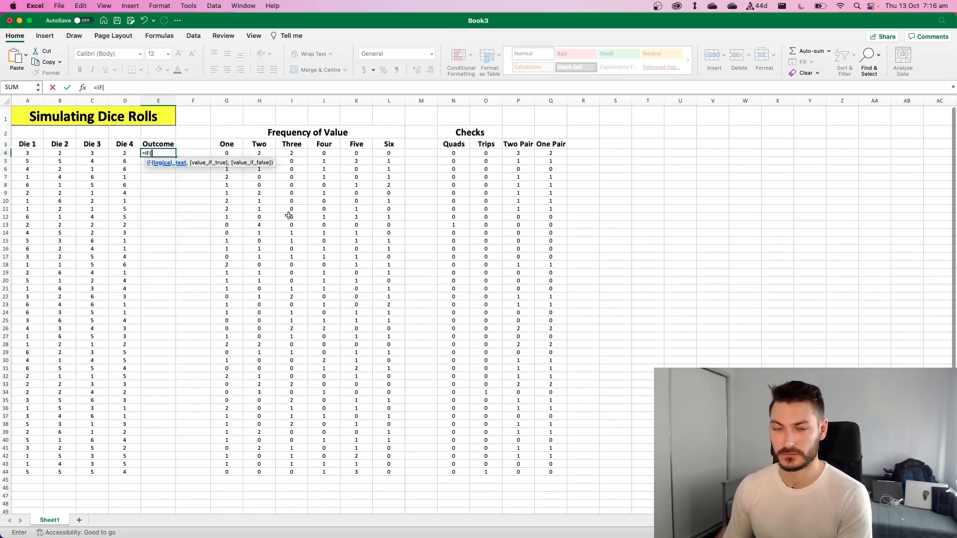
left_click(460, 154)
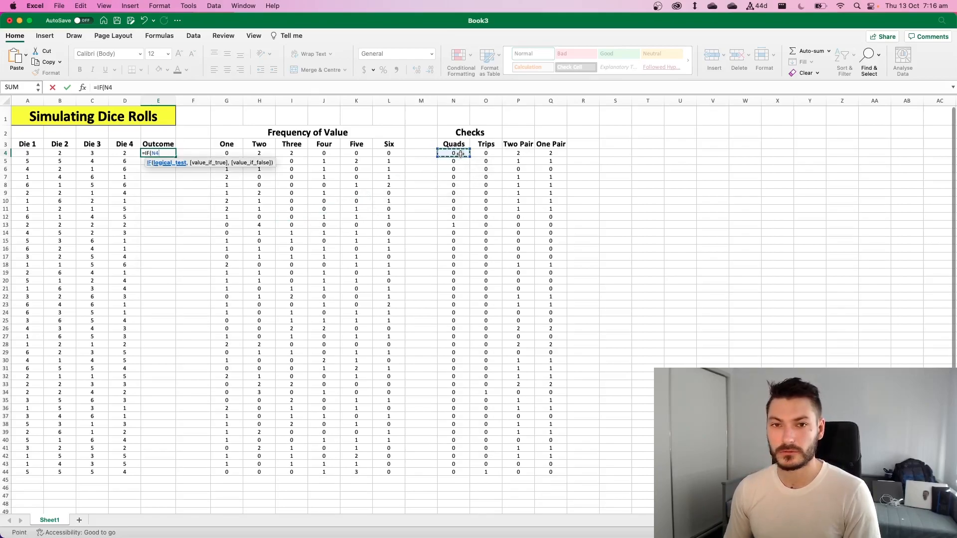
type("=1")
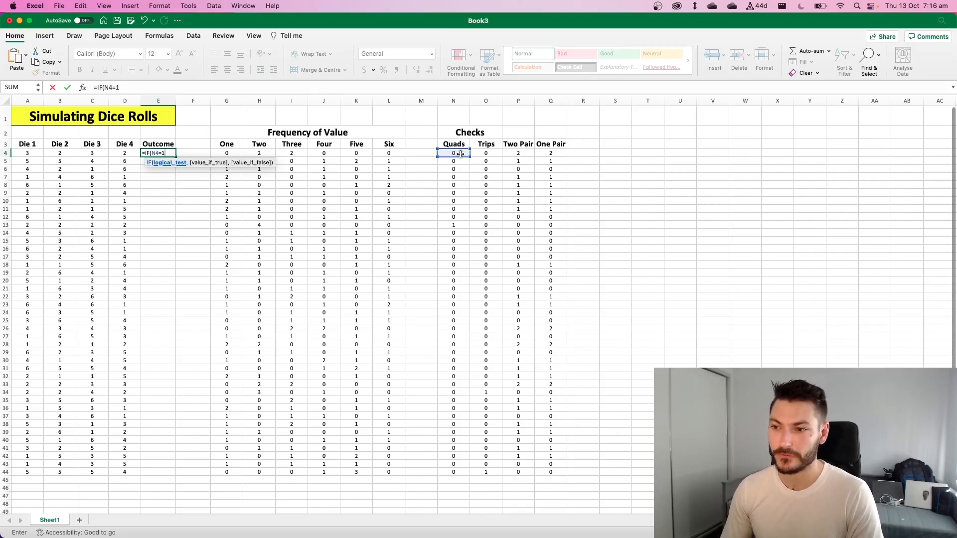
type(",\"Quads")
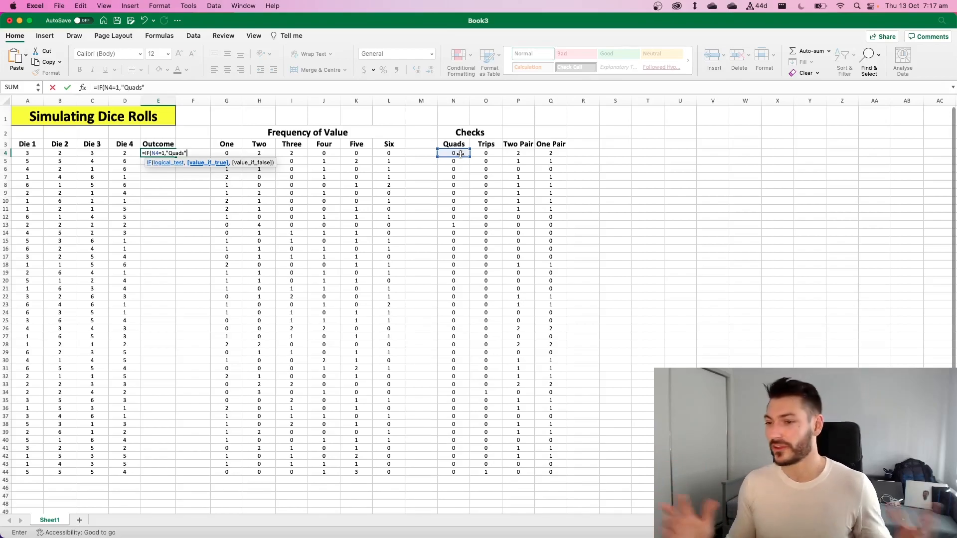
- Nest an IF as the false value of E4's formula that returns "Trips" when O4=1
type(",")
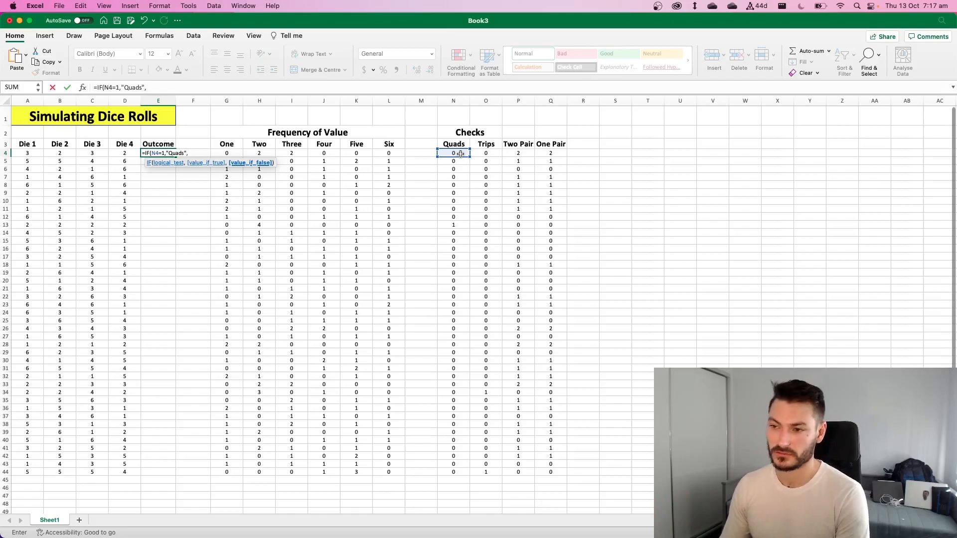
type("IF(")
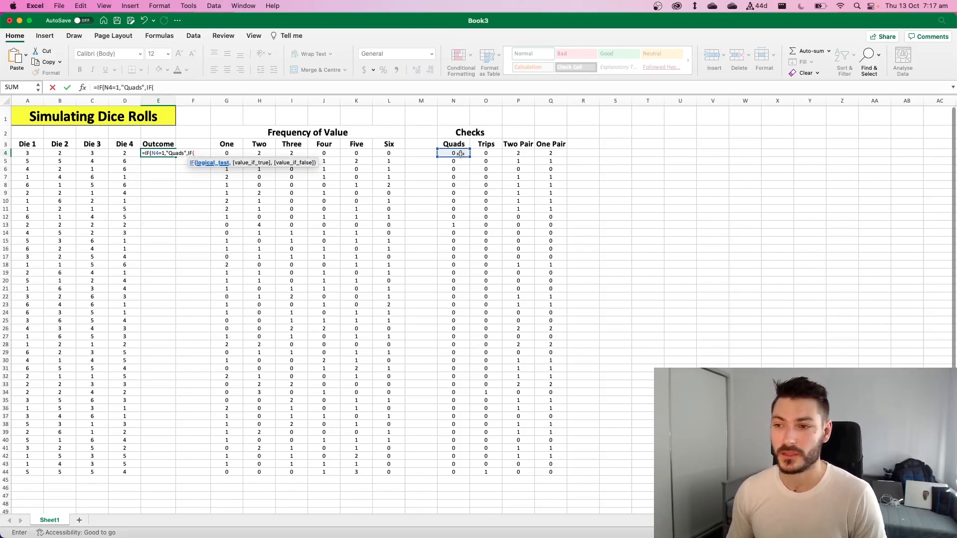
left_click(488, 154)
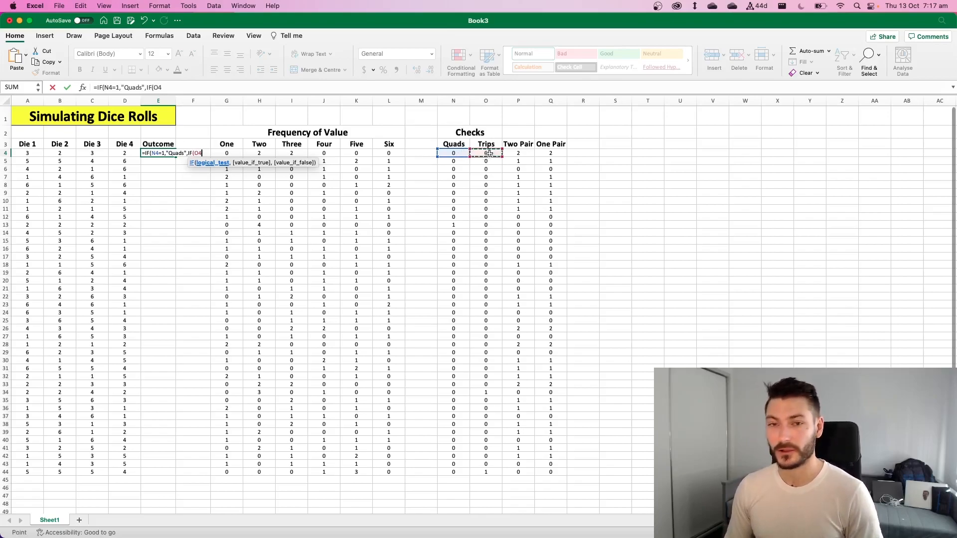
type("=1,\"")
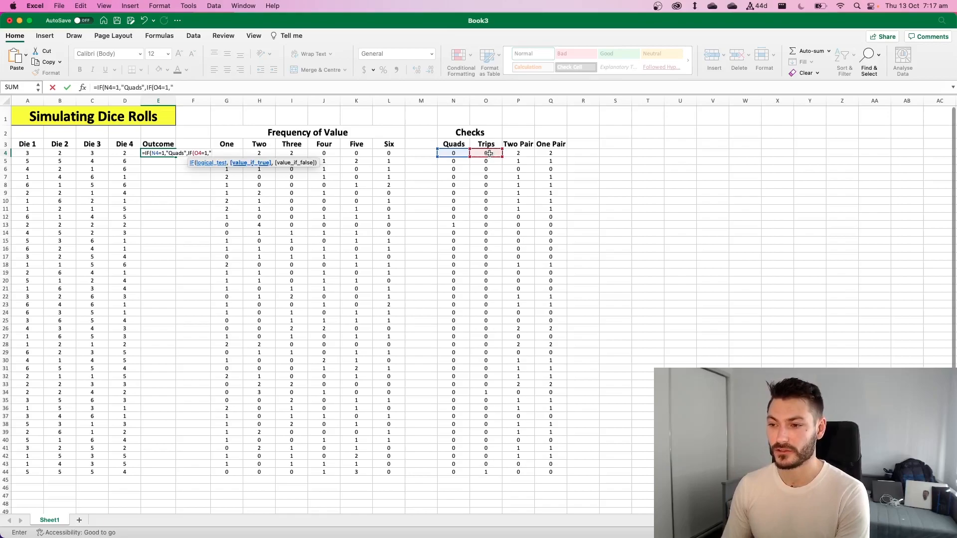
type("Trips\"")
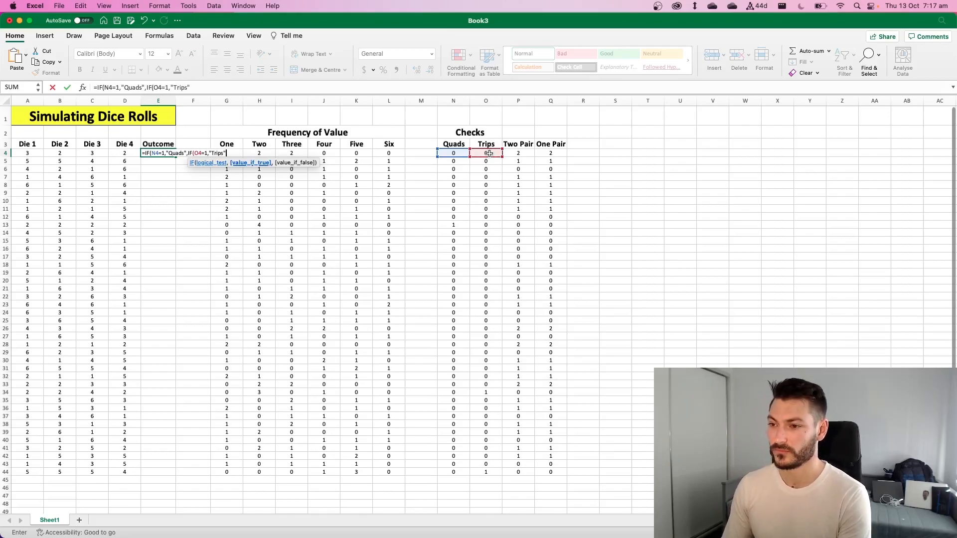
- Nest a third IF in the E4 formula that returns "Two Pair" when P4=2
type(",")
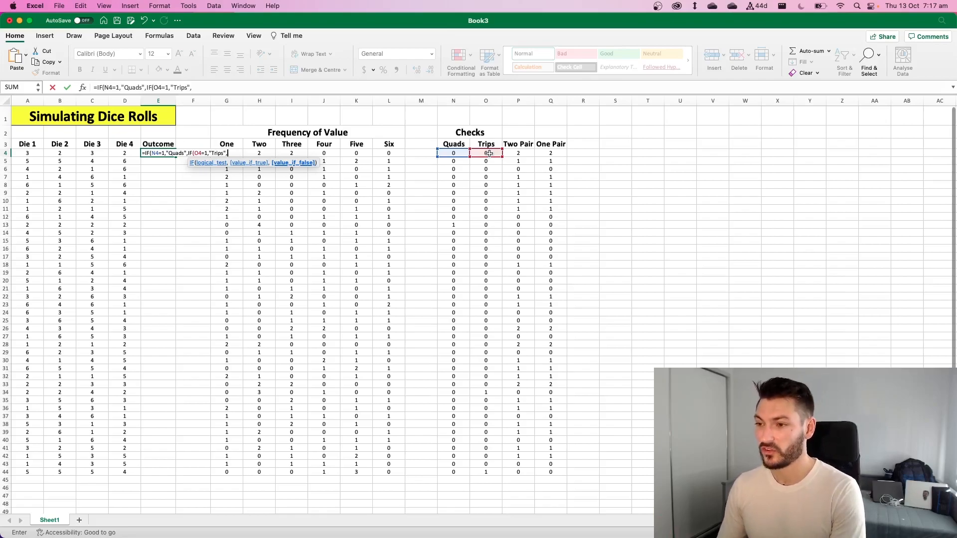
type("IF(")
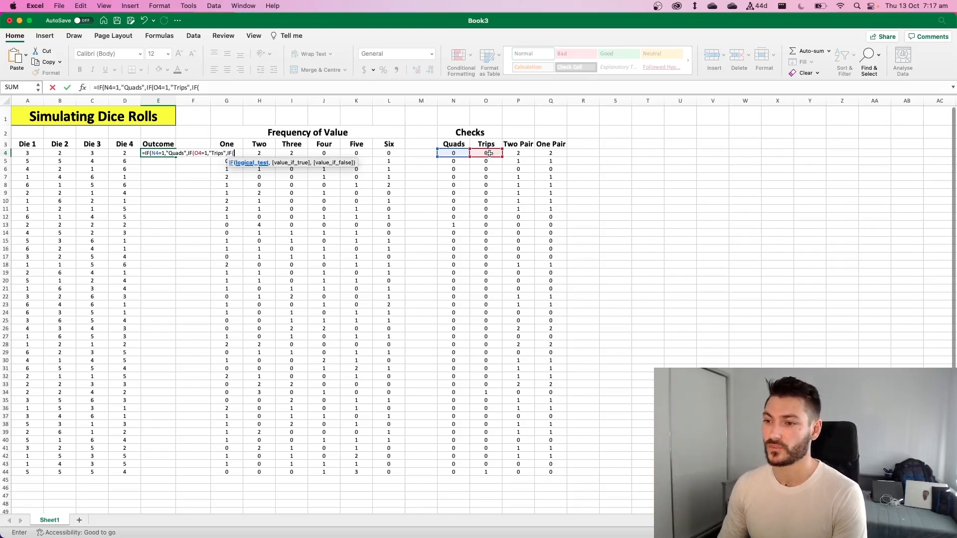
left_click(517, 153)
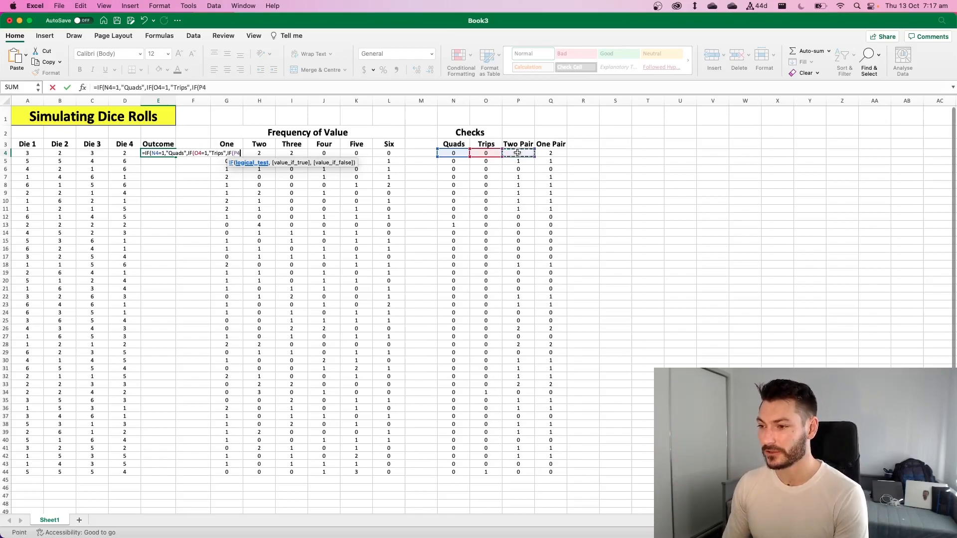
type("=2")
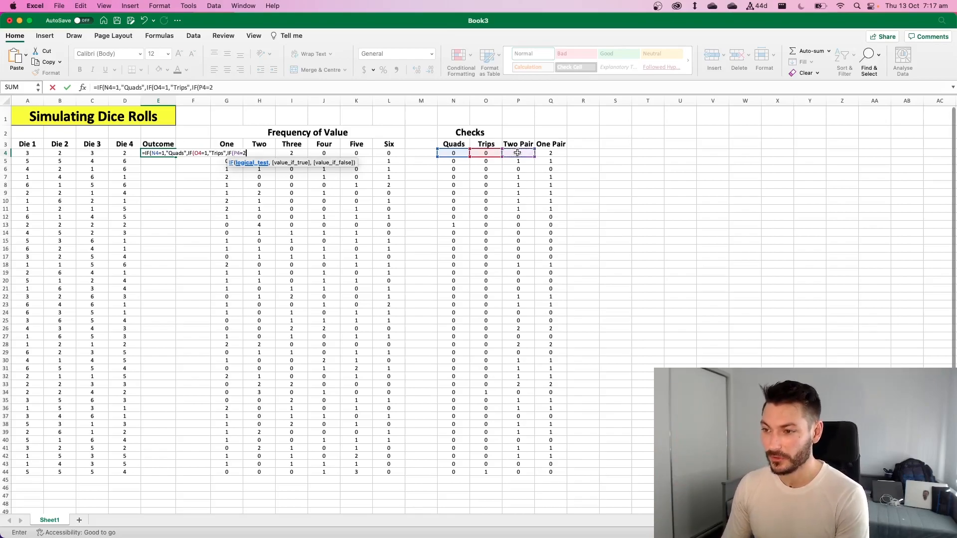
type(",")
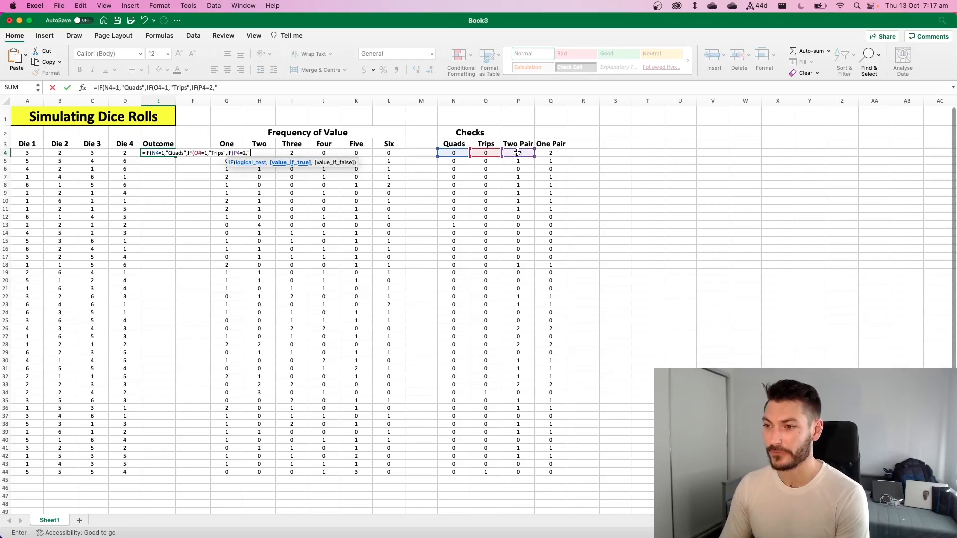
type("\"Two P")
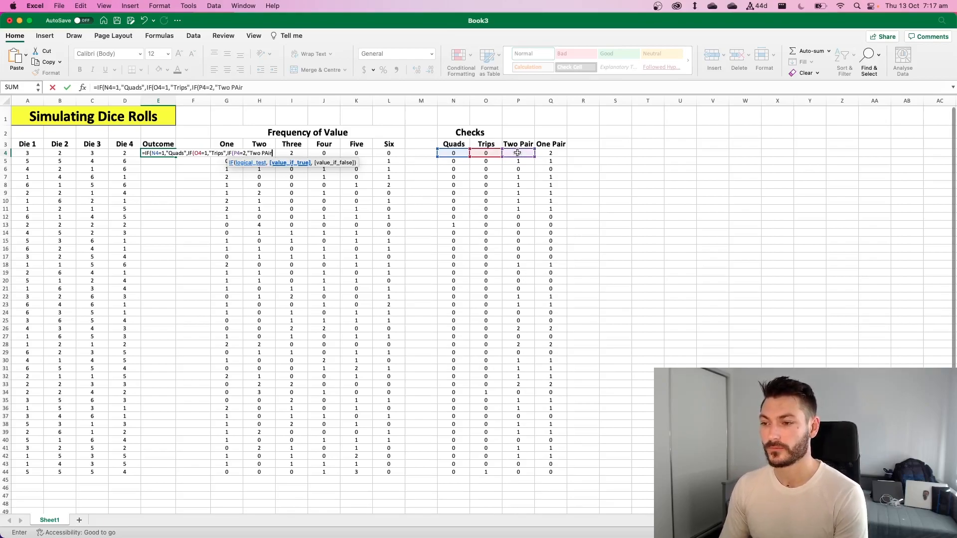
type("air\",")
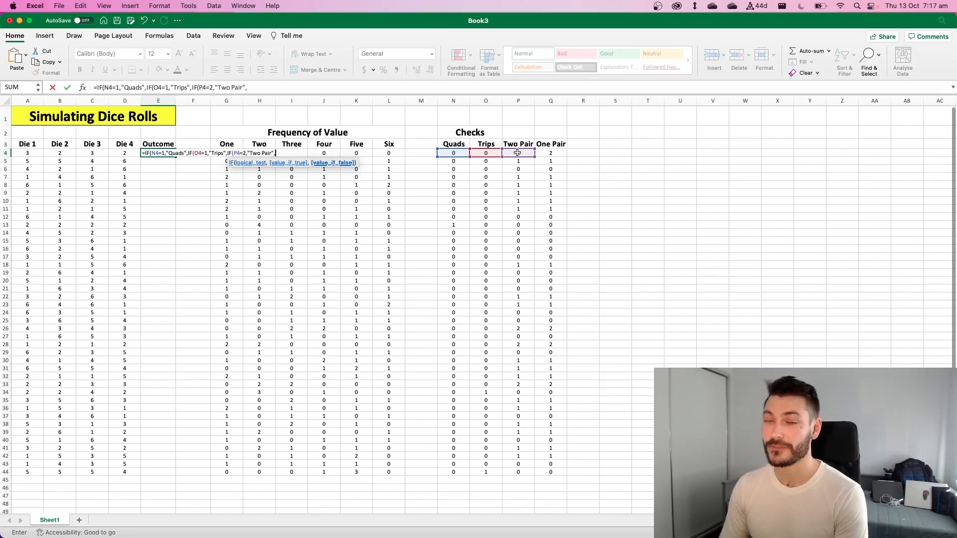
- Nest a fourth IF in the E4 formula that returns "One Pair" when Q4=1
type("IF")
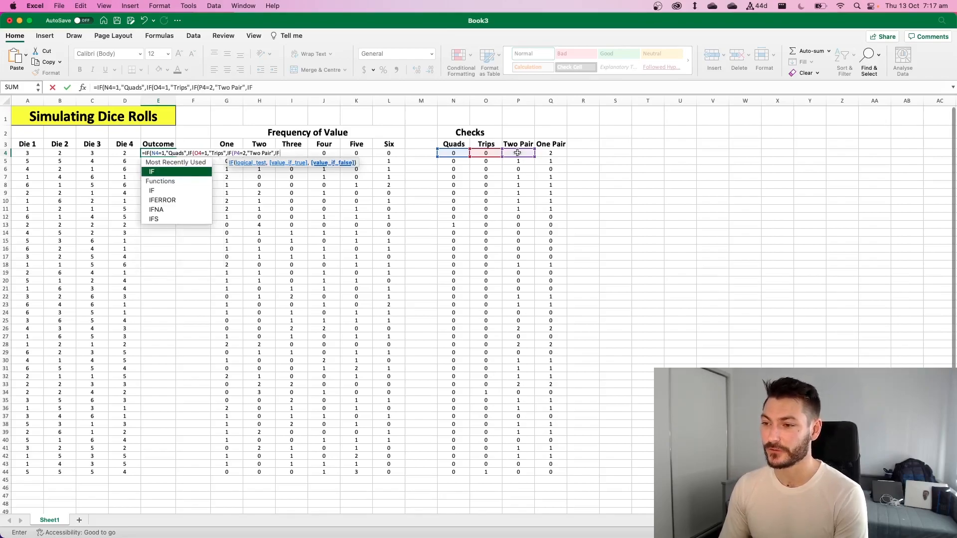
type("(")
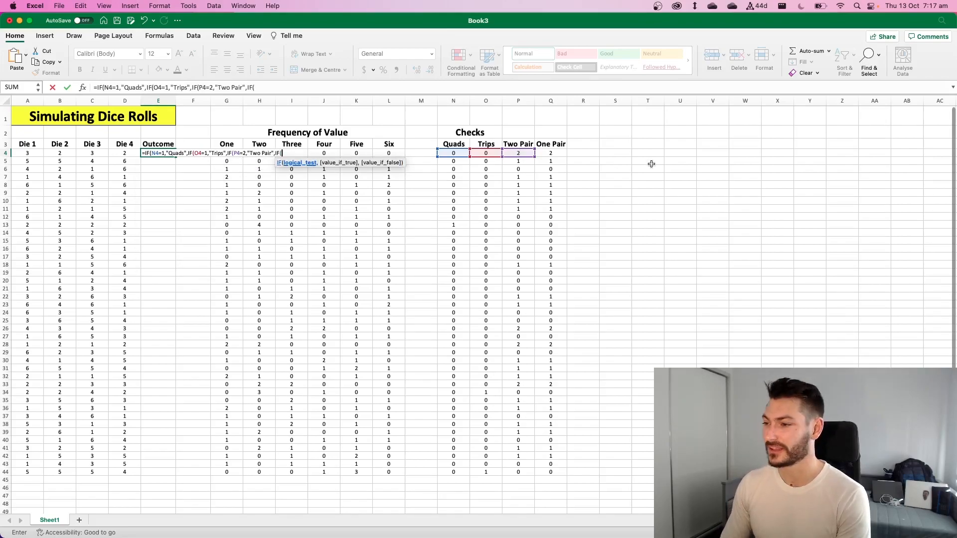
left_click(558, 153)
type("=1,\"")
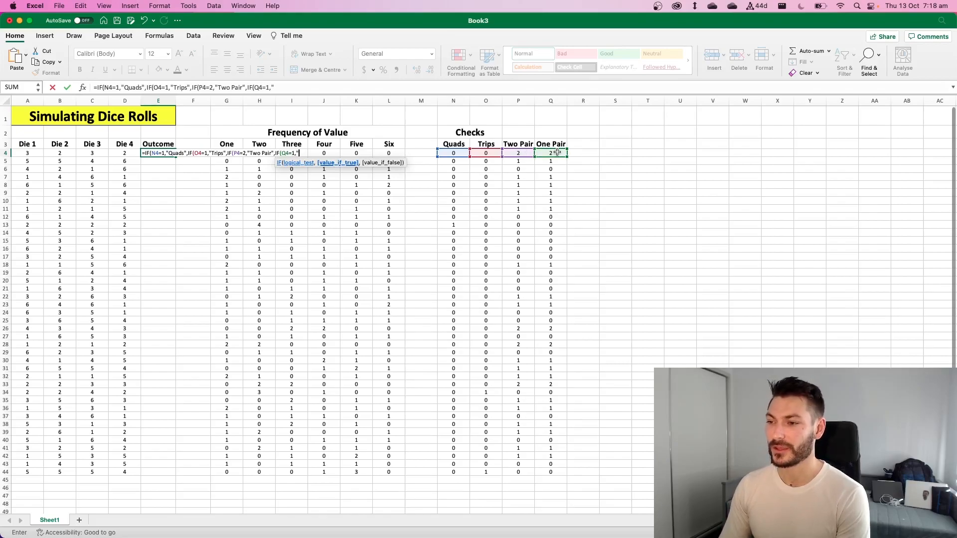
type("One Pair\",")
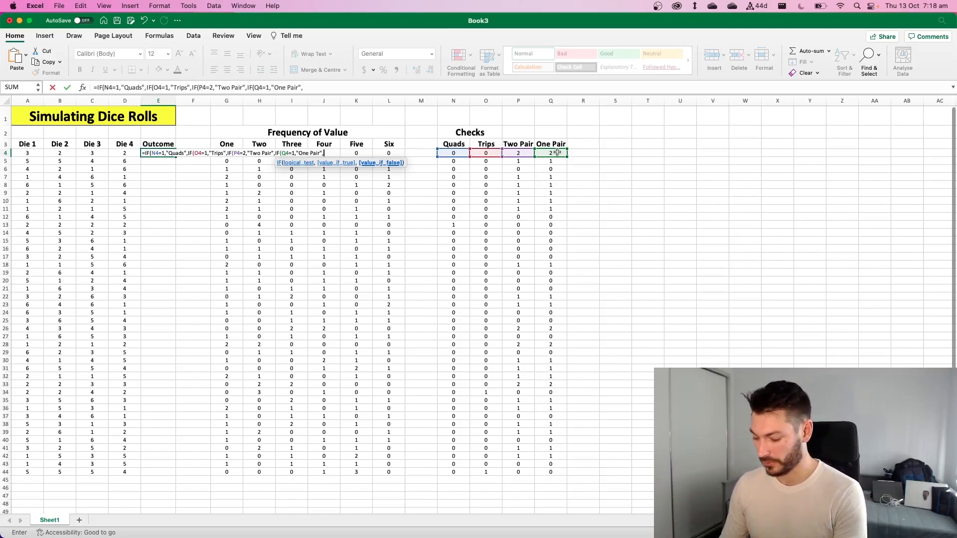
- Set "You Lose" as the final false value in E4's nested IF and complete the formula
type("\"You")
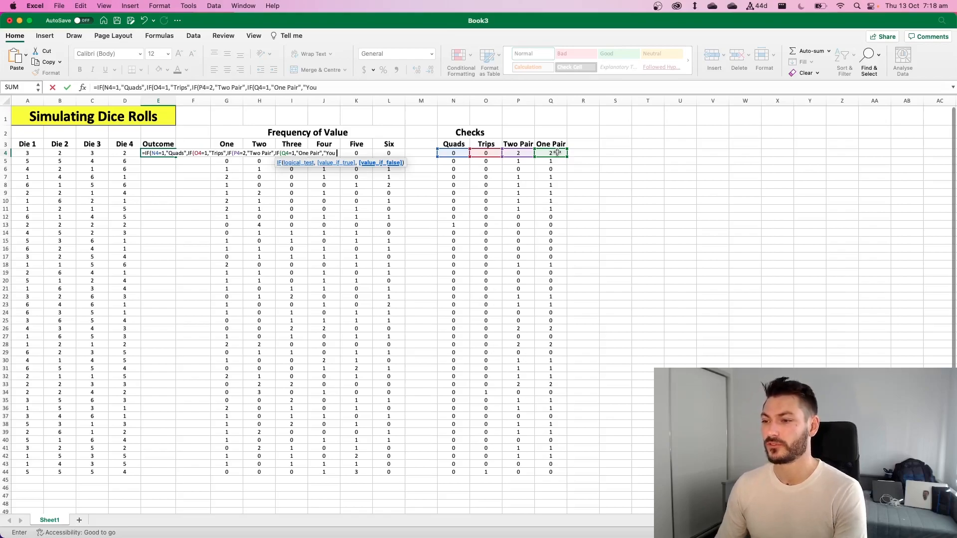
type(" Lose\"")
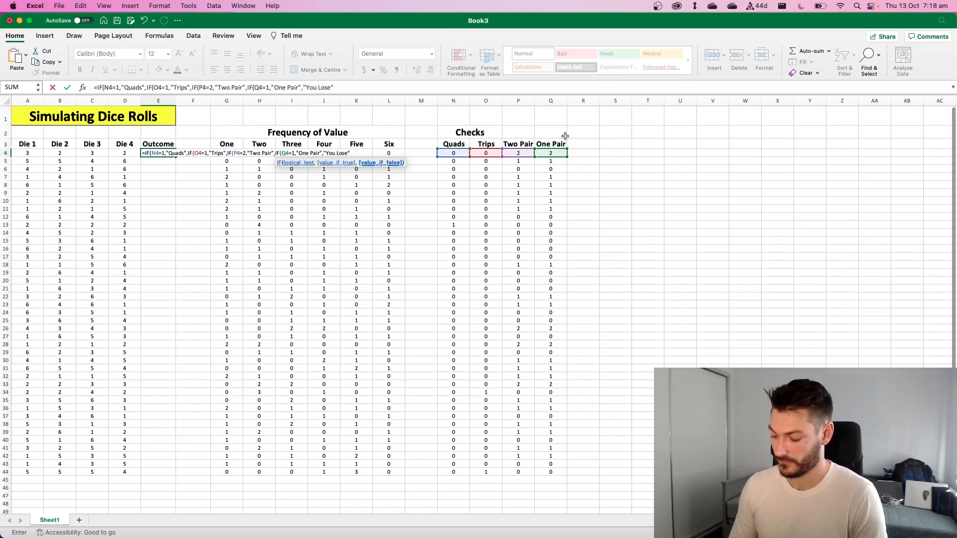
type(")")
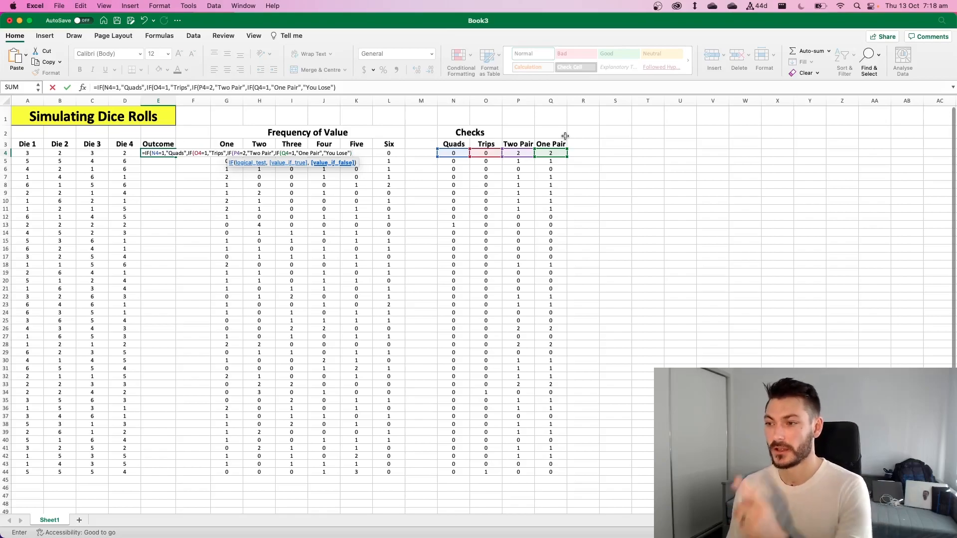
key("Return")
key("Return")
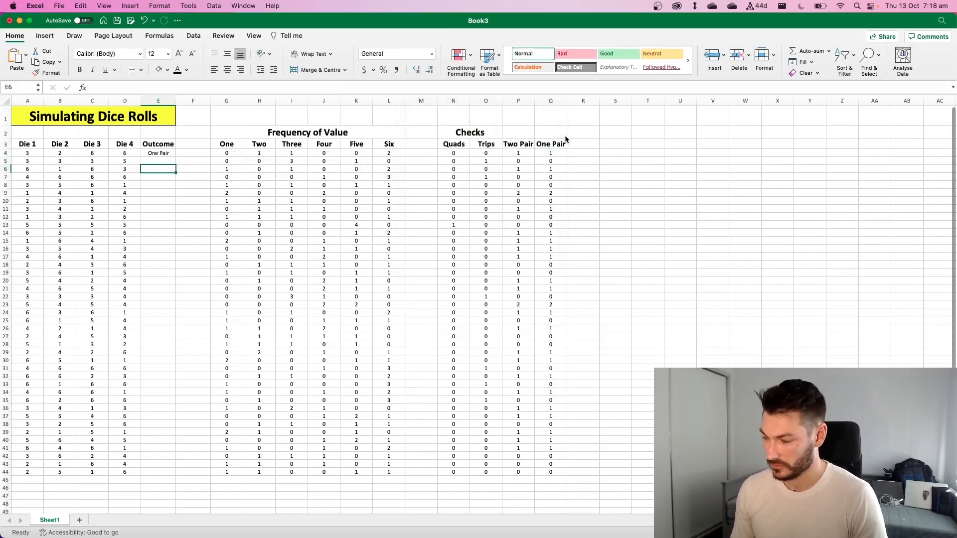
- Fill the Outcome formula from E4 down to row 44
left_click(158, 153)
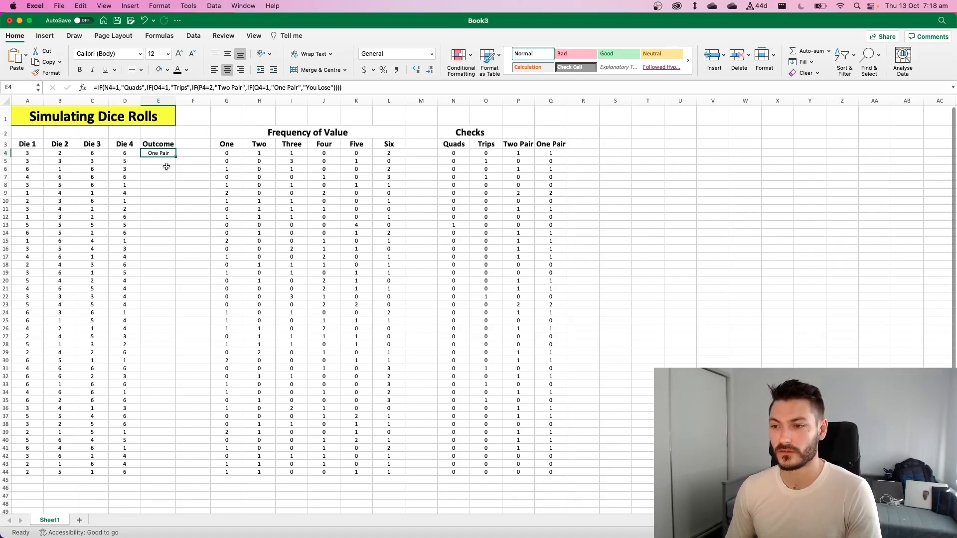
left_click_drag(177, 157, 178, 477)
left_click(706, 264)
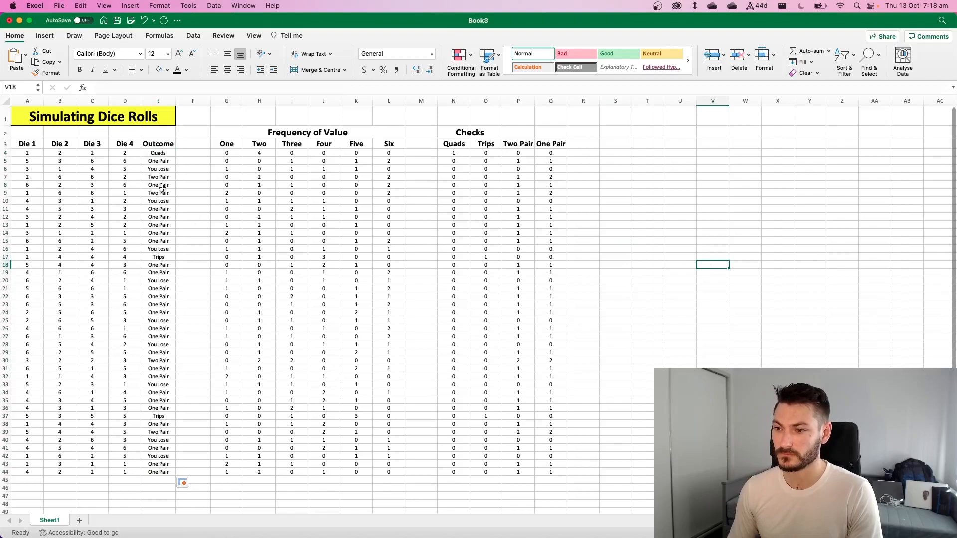
- Examine sample outcomes and their formulas in column E, including rows 4, 6, 7, 17, 33, 37 and 42
left_click(164, 169)
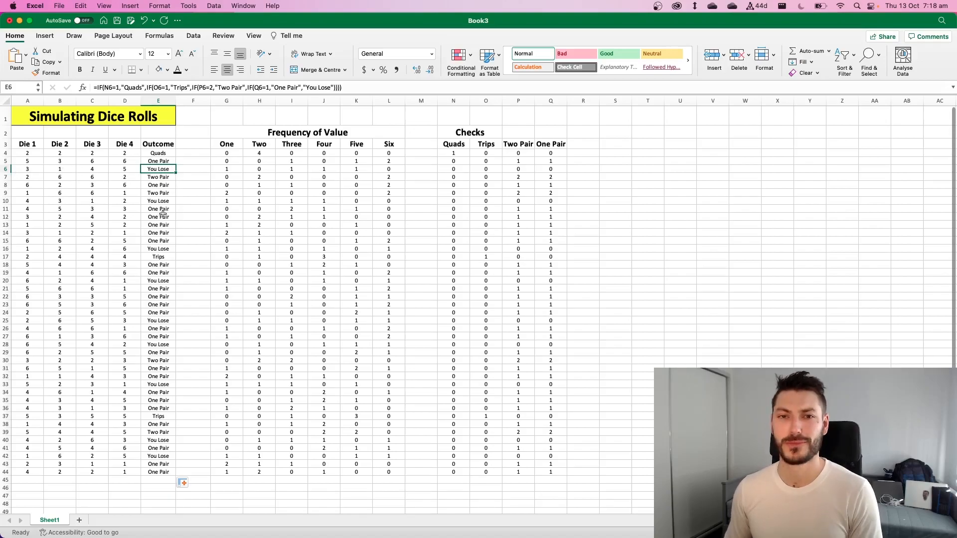
left_click(159, 154)
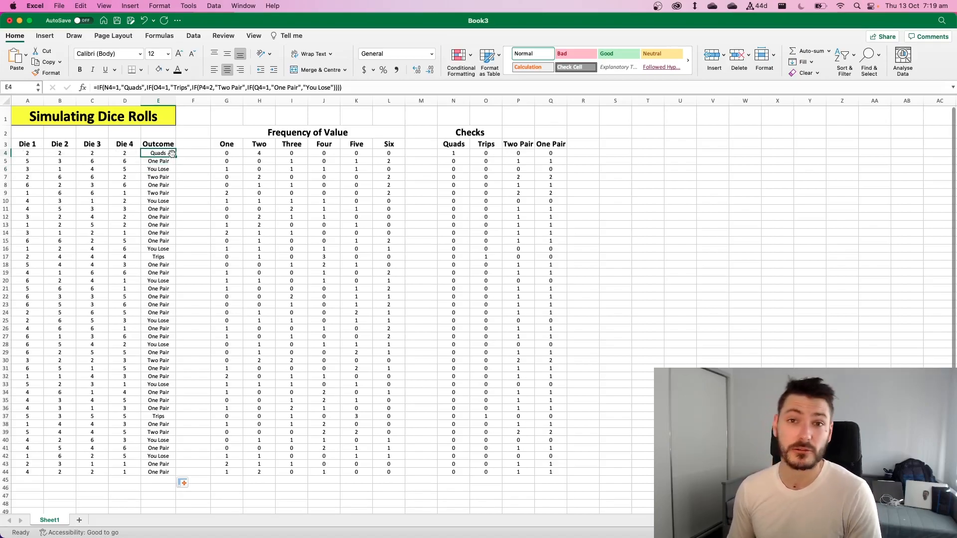
left_click(170, 178)
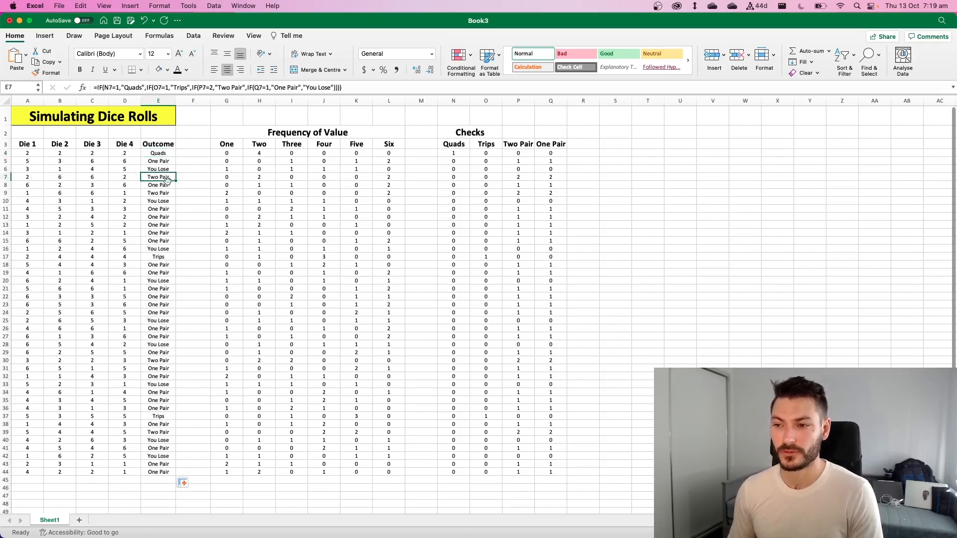
left_click(161, 256)
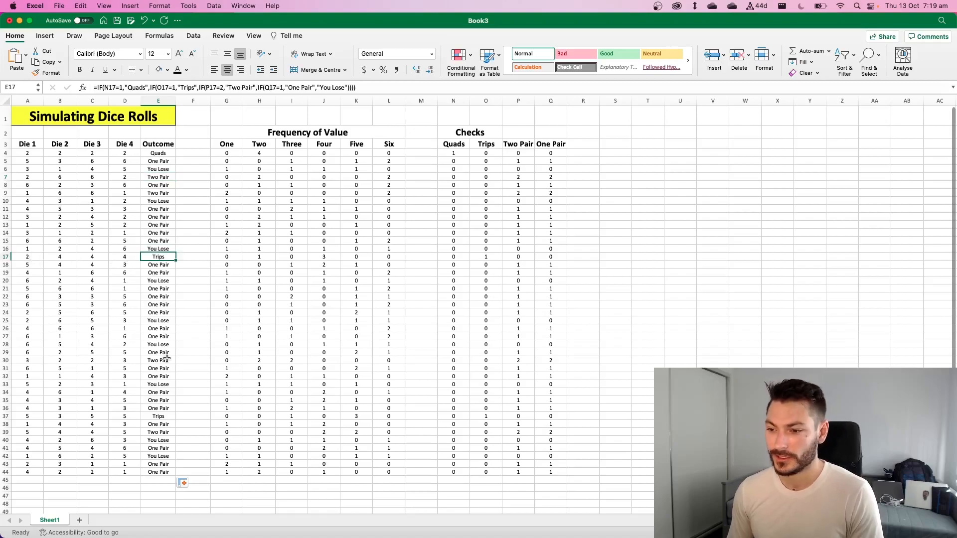
left_click(164, 384)
left_click(163, 417)
left_click(164, 457)
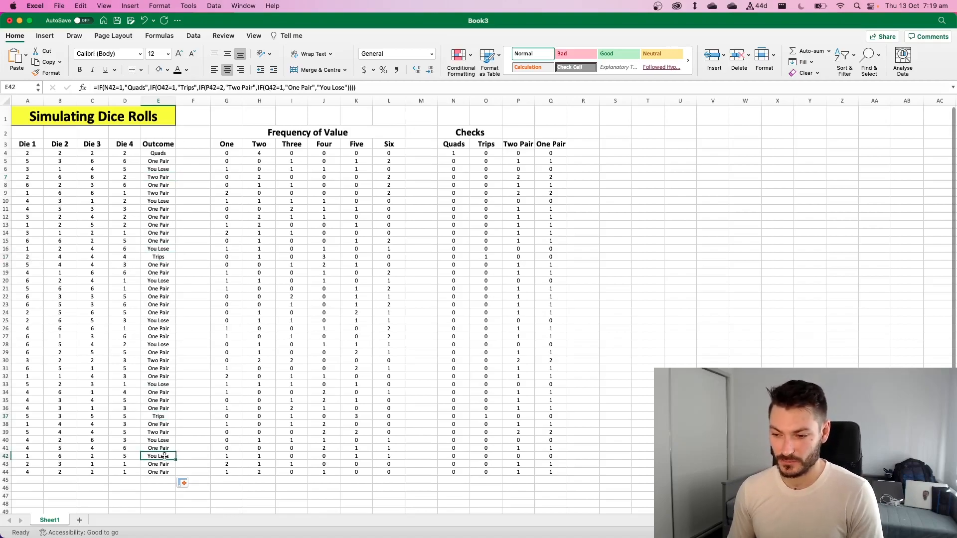
left_click(684, 192)
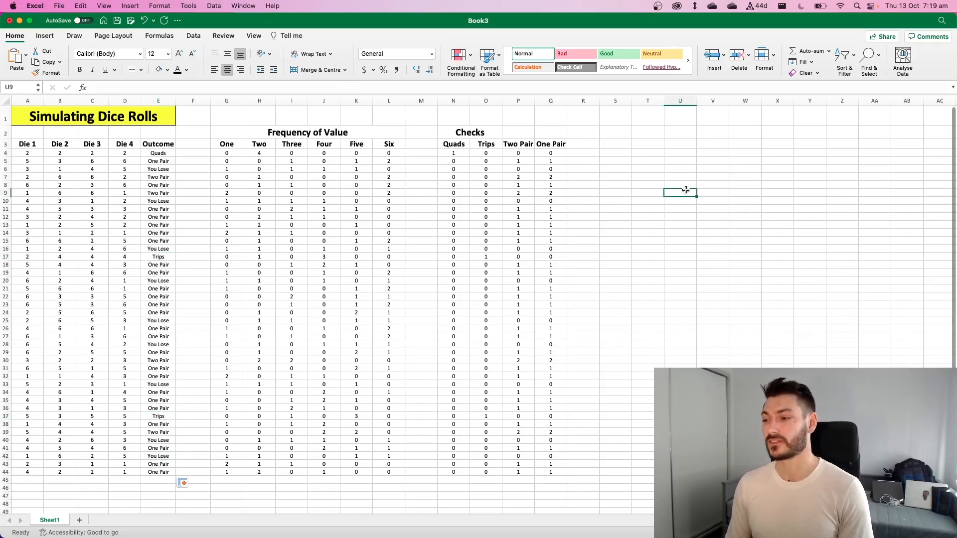
- Merge and centre the "Checks" heading across N2:Q2
left_click_drag(451, 132, 553, 133)
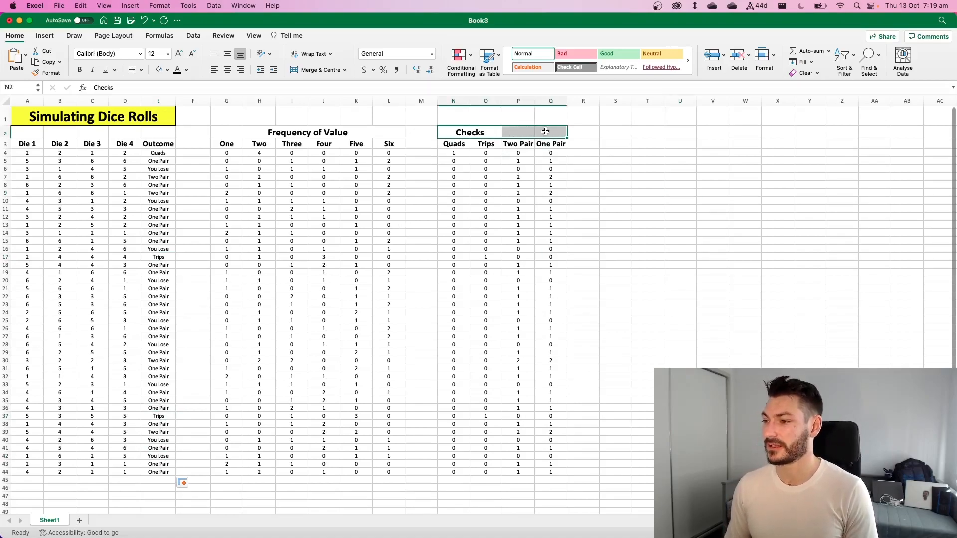
left_click(318, 69)
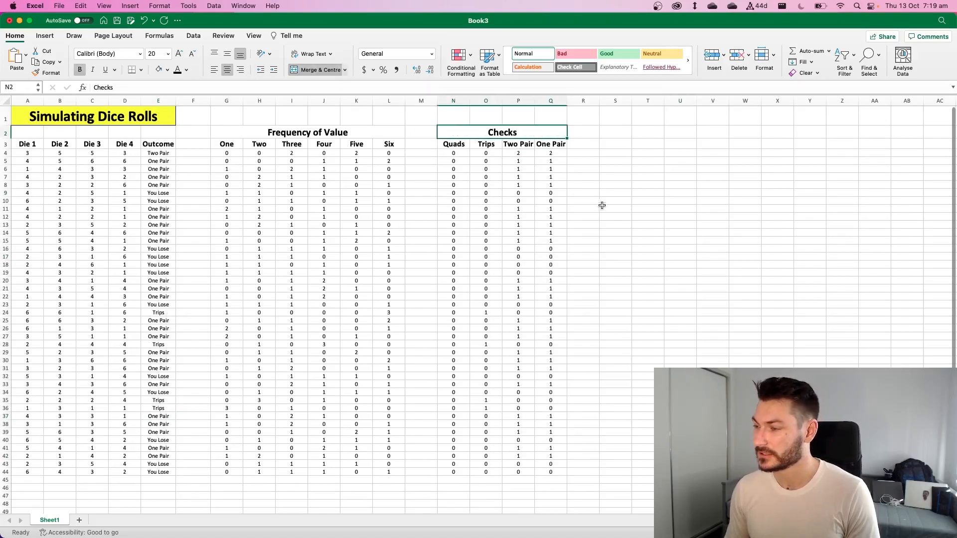
left_click(608, 208)
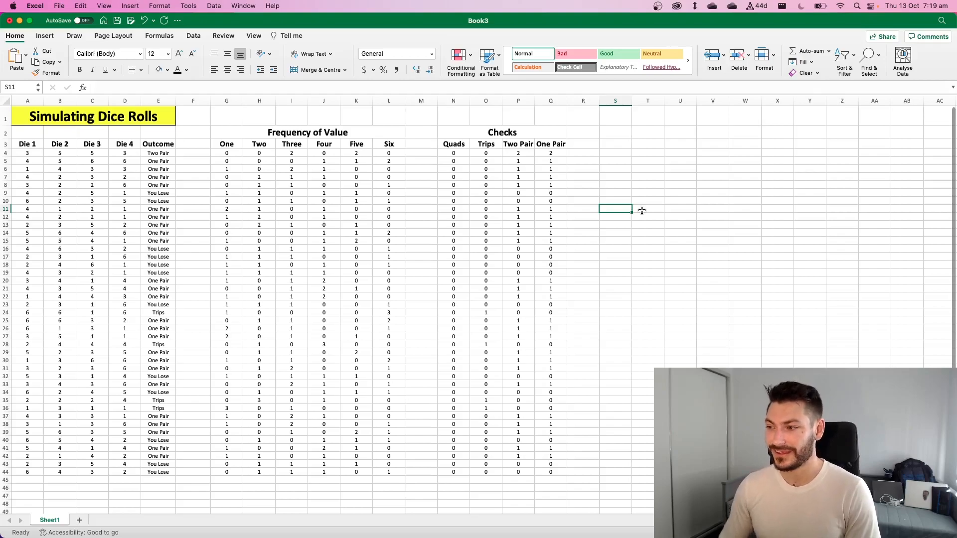
- Merge and centre S2:U2 and enter the heading "Outcome Checks"
left_click(616, 142)
left_click_drag(618, 133, 669, 131)
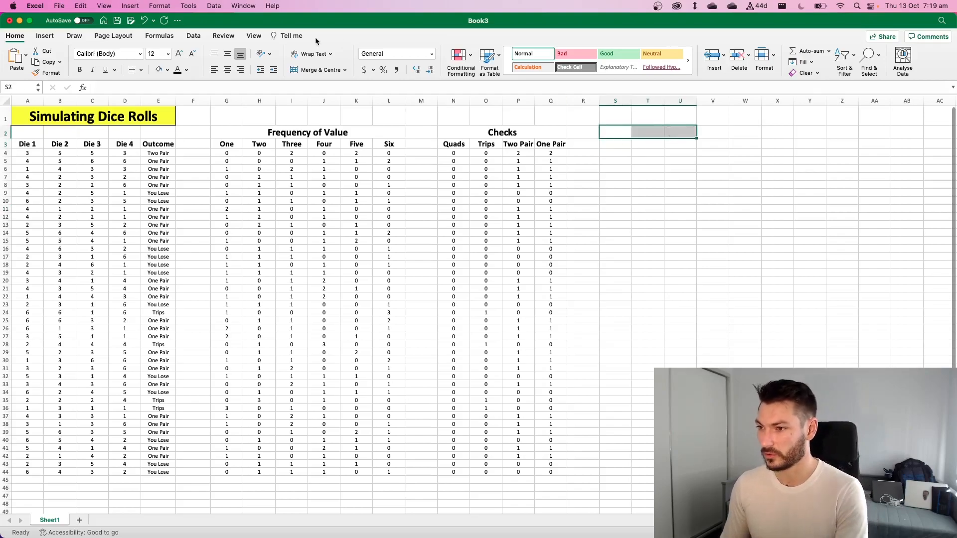
left_click(315, 70)
type("Otu")
type("tcome Checks")
key("Return")
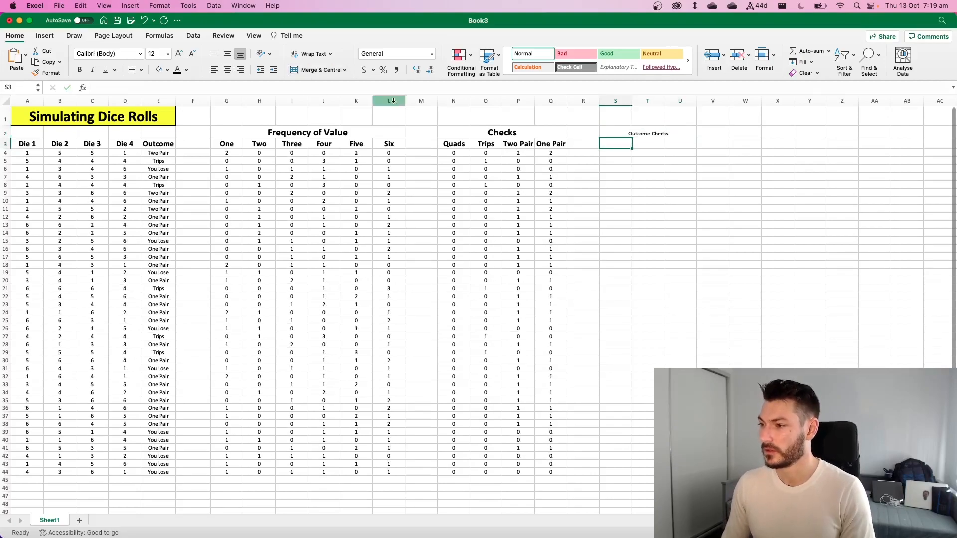
- Copy the formatting of the "Checks" heading onto the "Outcome Checks" heading in S2
left_click(531, 136)
key("super+shift+c")
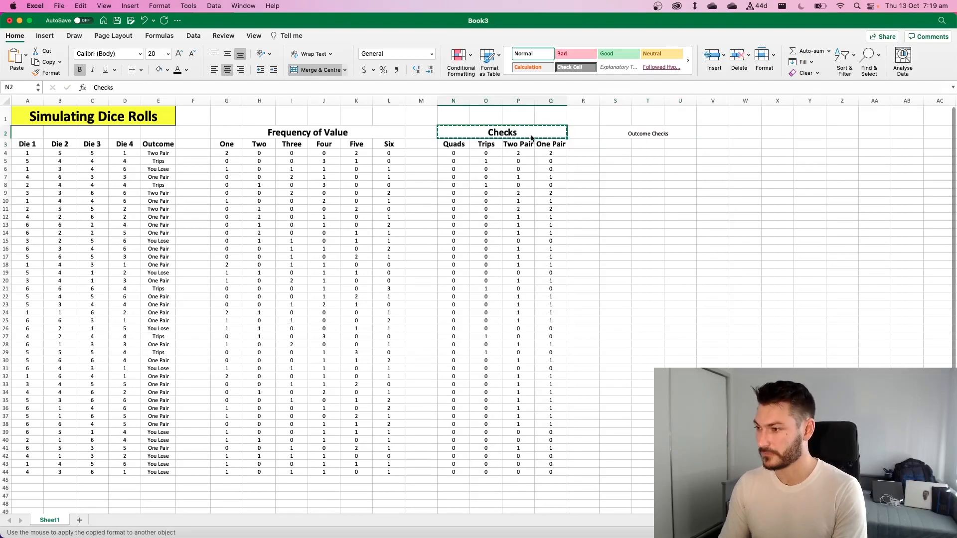
left_click(609, 136)
left_click(616, 147)
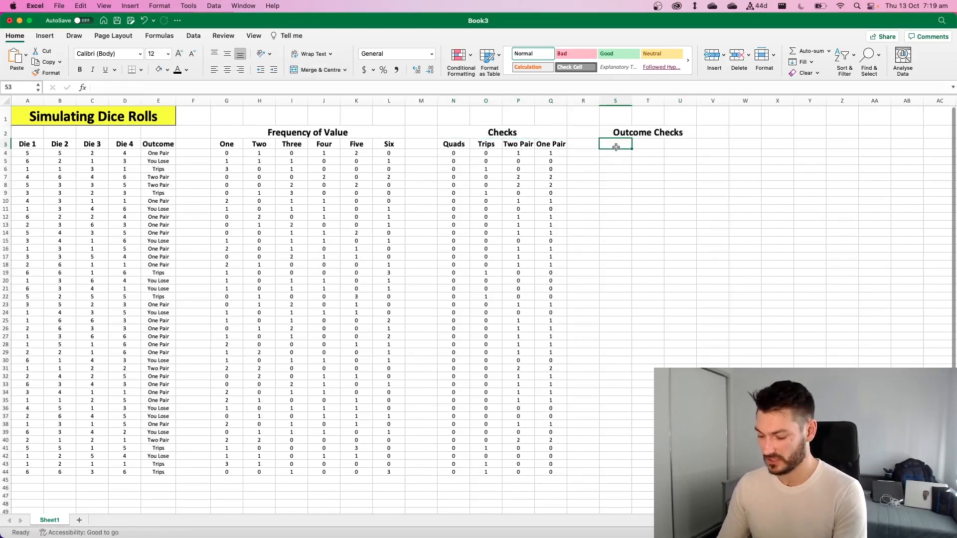
- Enter the column headings Quads, Trips, Two Pair and One Pair in S3:V3 under "Outcome Checks"
type("Quads")
left_click(644, 144)
type("Trips")
key("Return")
left_click(673, 144)
type("Two PAir")
key("Return")
left_click(702, 151)
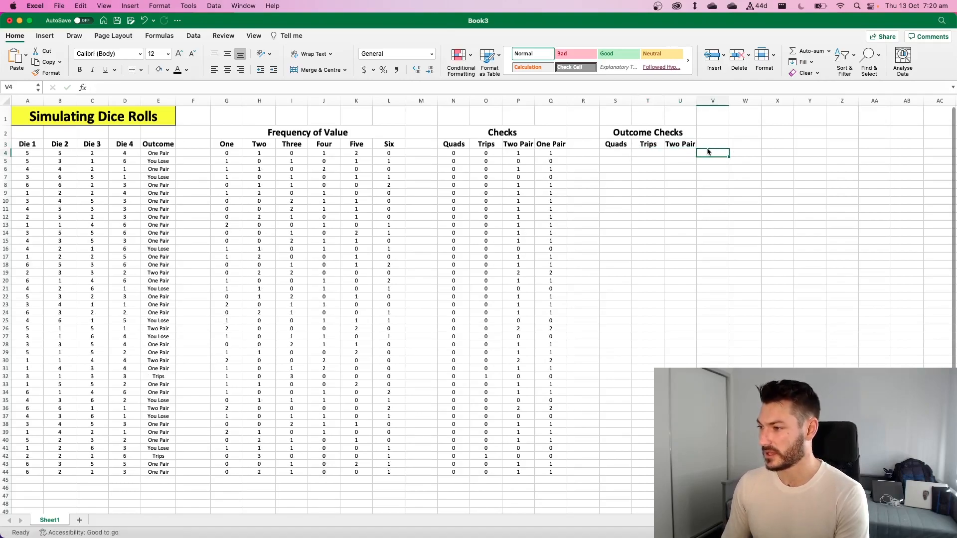
left_click(712, 143)
type("One Pair")
key("Return")
- Extend the merged and centred "Outcome Checks" heading across S2:V2
mouse_move(692, 133)
left_mouse_down()
mouse_move(703, 132)
mouse_move(693, 134)
left_mouse_up()
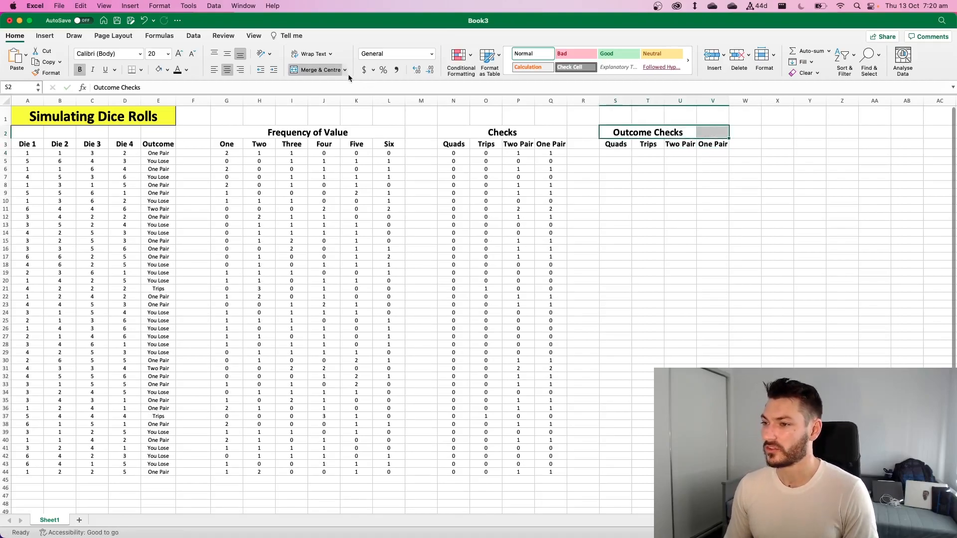
left_click(311, 70)
left_click(514, 132)
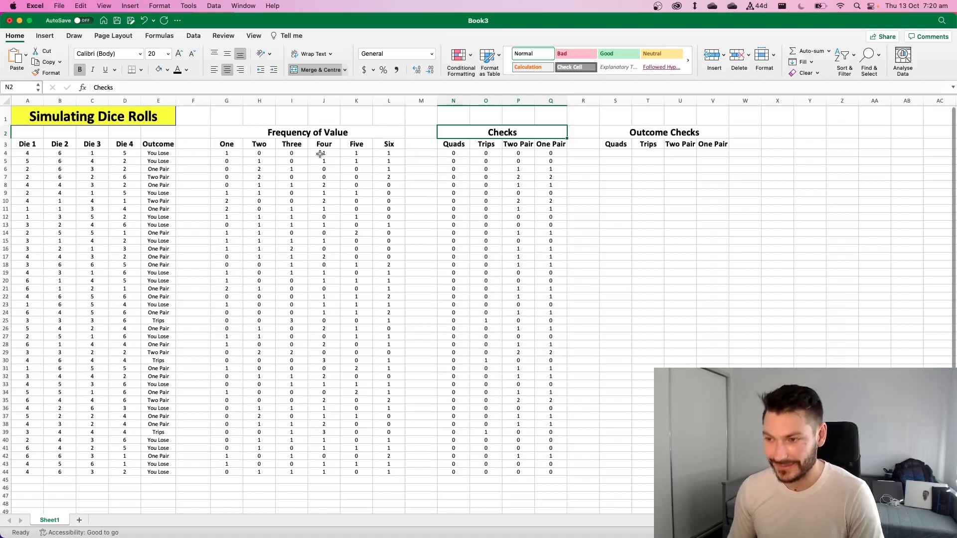
- In S4, count the Quads outcomes with the formula =COUNTIF(E4:E44,"Quads")
left_click(613, 152)
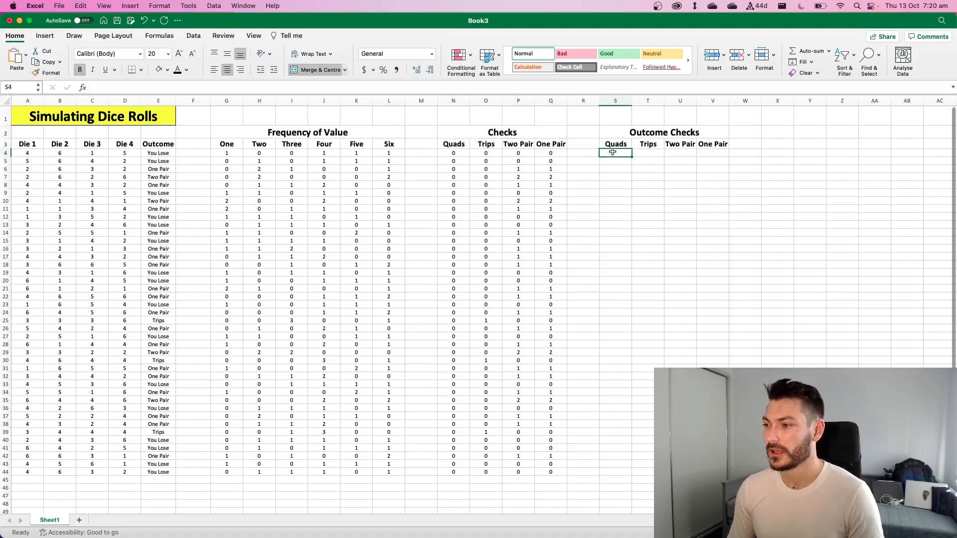
type("=")
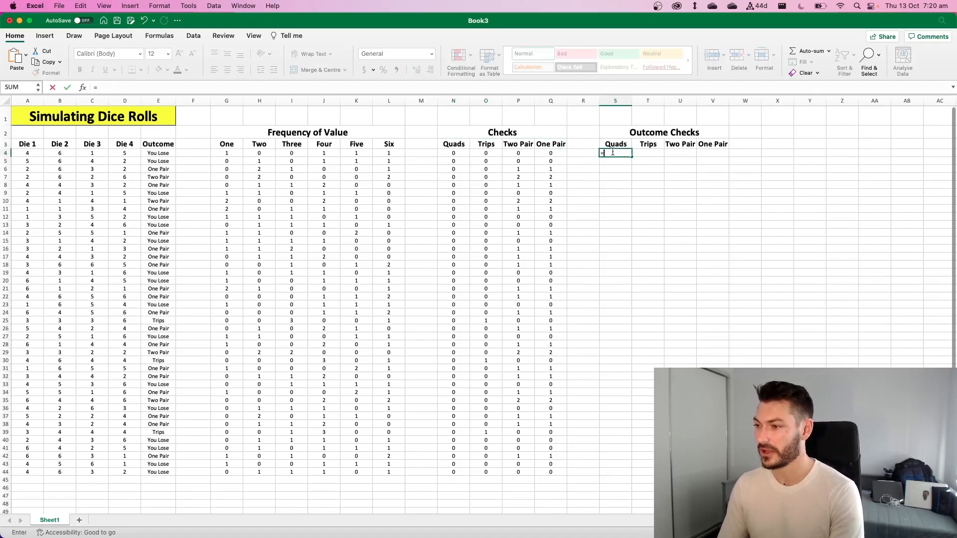
type("COUNTIF(")
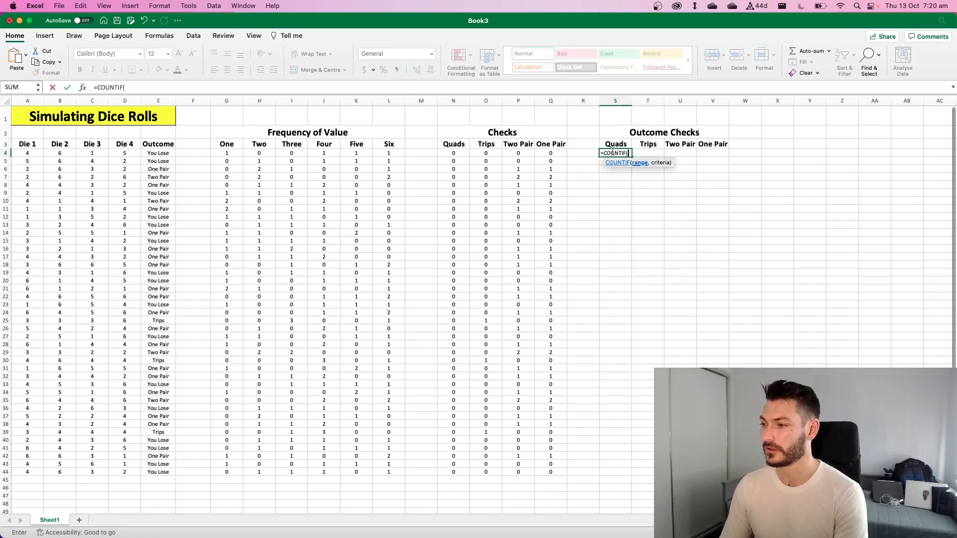
left_click_drag(159, 153, 164, 472)
type(",\"Quads\"")
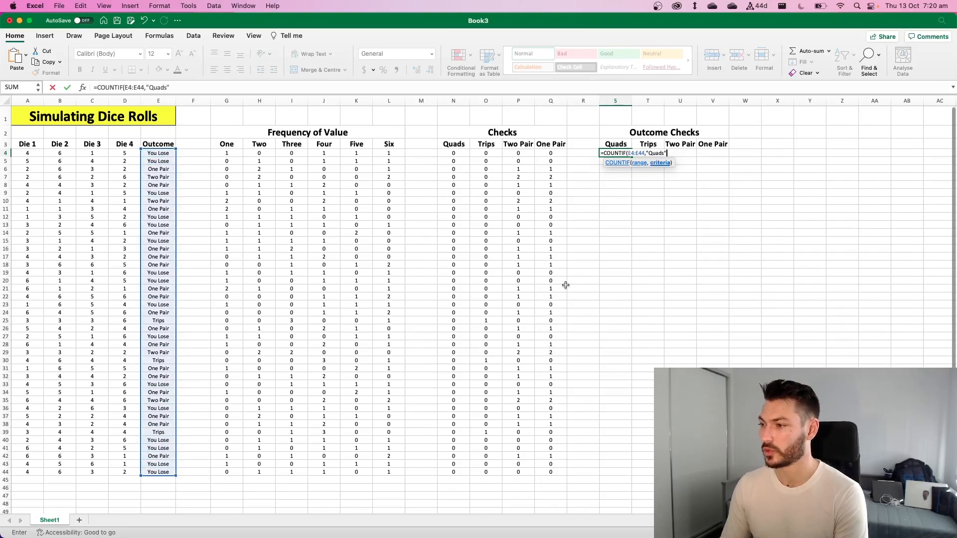
type(")(")
key("Return")
- Centre the contents of the outcome count cells S4:V4
left_click_drag(615, 153, 698, 154)
left_click(226, 69)
left_click(634, 170)
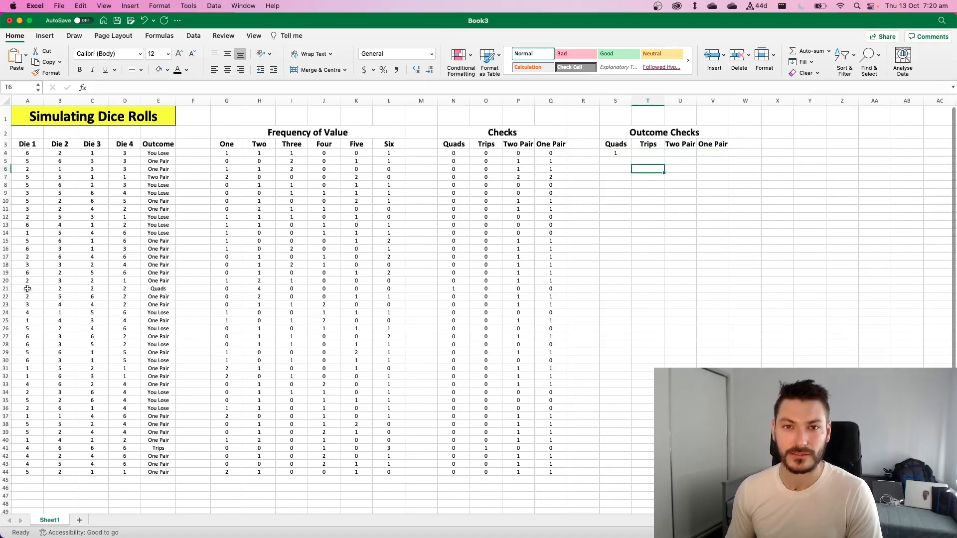
- Recalculate the random dice rolls repeatedly from an empty cell and compare the Quads count in S4 with the outcomes in column E
left_click(716, 272)
key("Delete")
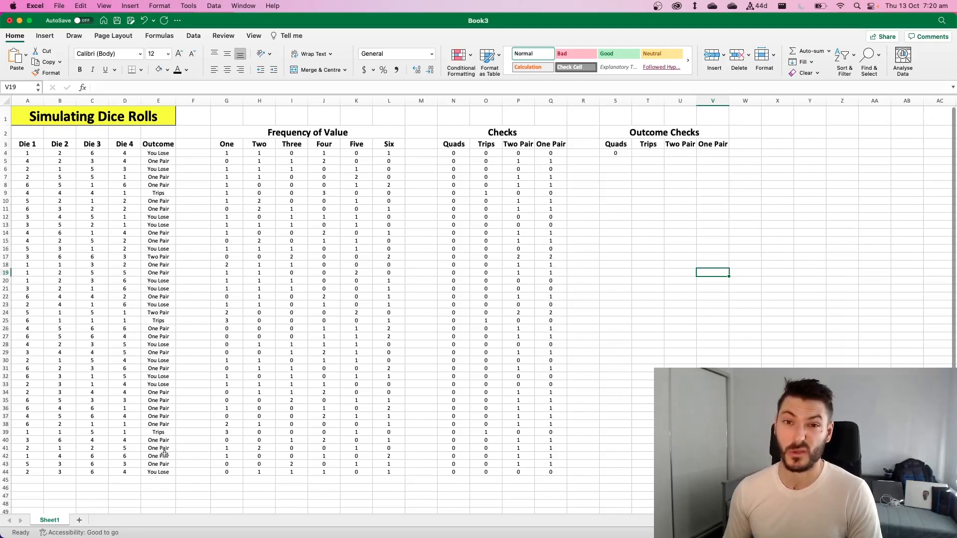
key("Delete")
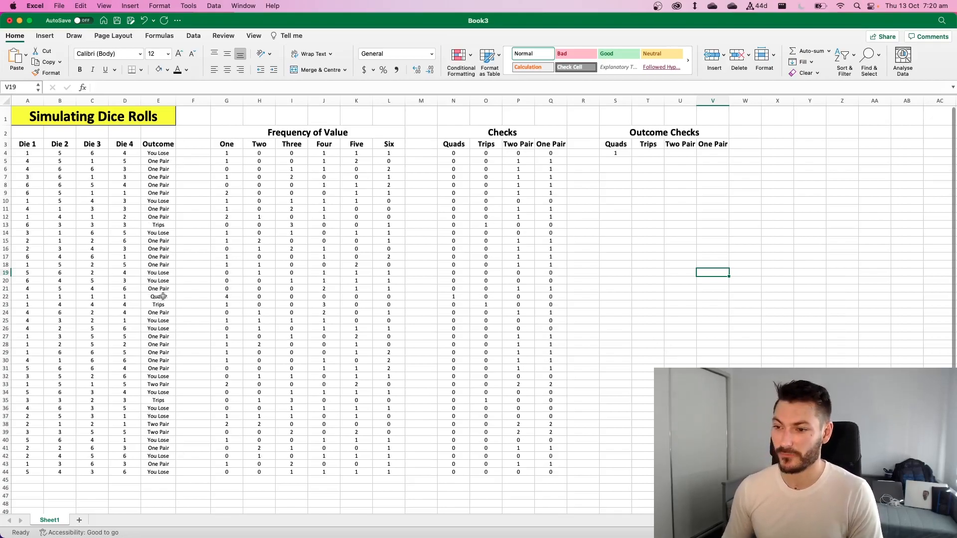
key("Delete")
key("Delete")
key("Delete")
key("Delete")
key("Delete")
key("Delete")
key("Delete")
key("Delete")
key("Delete")
key("Delete")
key("Delete")
key("Delete")
key("Delete")
key("Delete")
key("Delete")
key("Delete")
key("Delete")
key("Delete")
key("Delete")
key("Delete")
key("Delete")
key("Delete")
key("Delete")
key("Delete")
key("Delete")
key("Delete")
key("Delete")
key("Delete")
key("Delete")
key("Delete")
key("Delete")
key("Delete")
key("Delete")
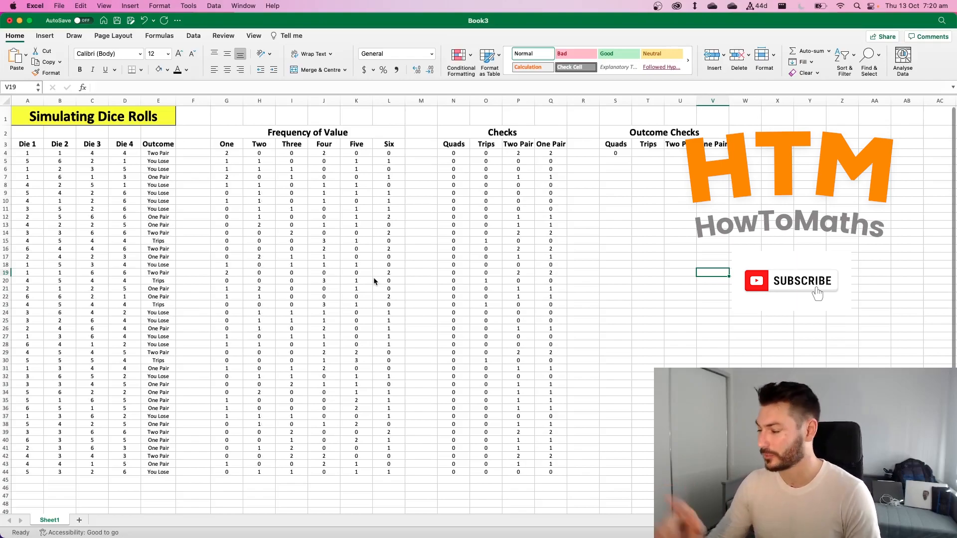
- In T4, count the Trips outcomes in E4:E44 with a COUNTIF formula using the criterion "Trips"
left_click(645, 155)
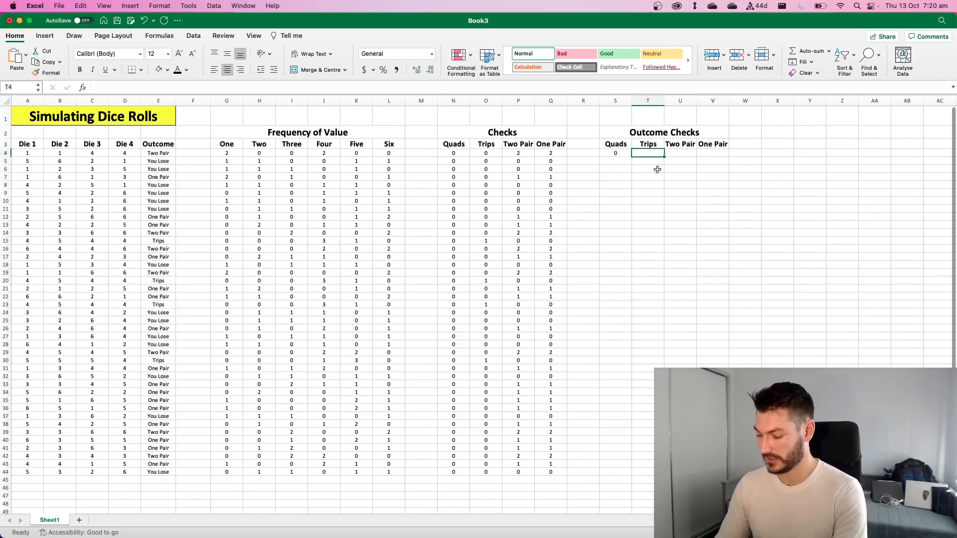
type("=COUNTIF(")
key("BackSpace")
key("BackSpace")
key("BackSpace")
type("IF*")
key("BackSpace")
type("(")
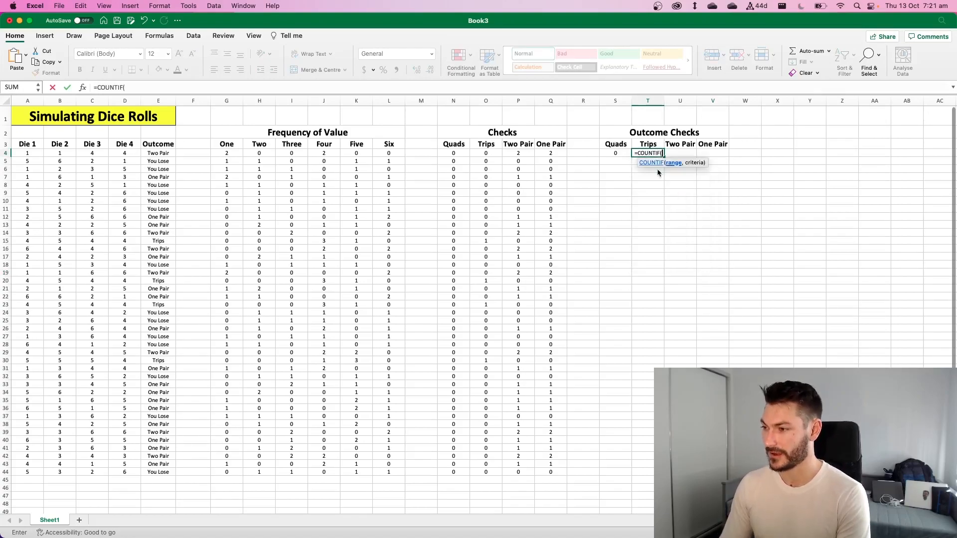
left_click_drag(152, 153, 154, 472)
type(",")
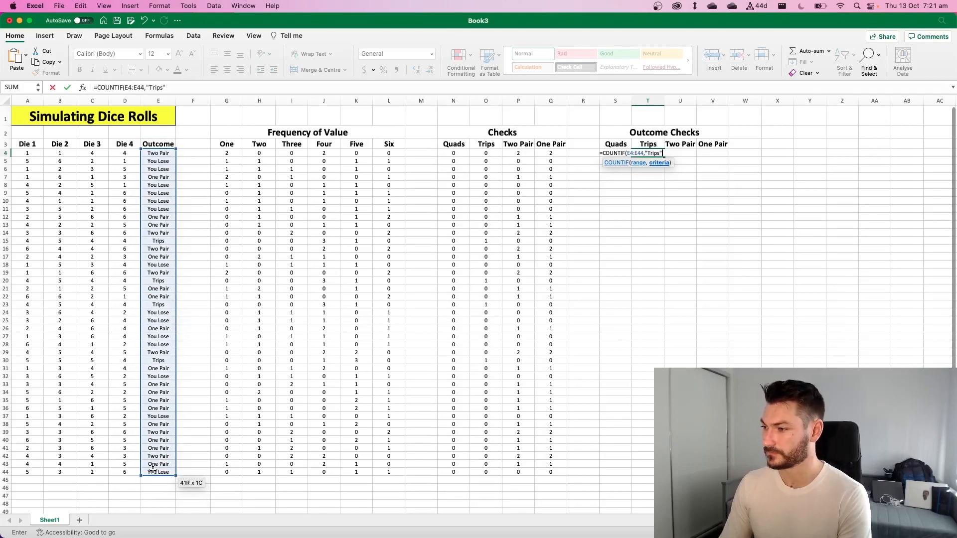
type("\"Trips\"")
key("Return")
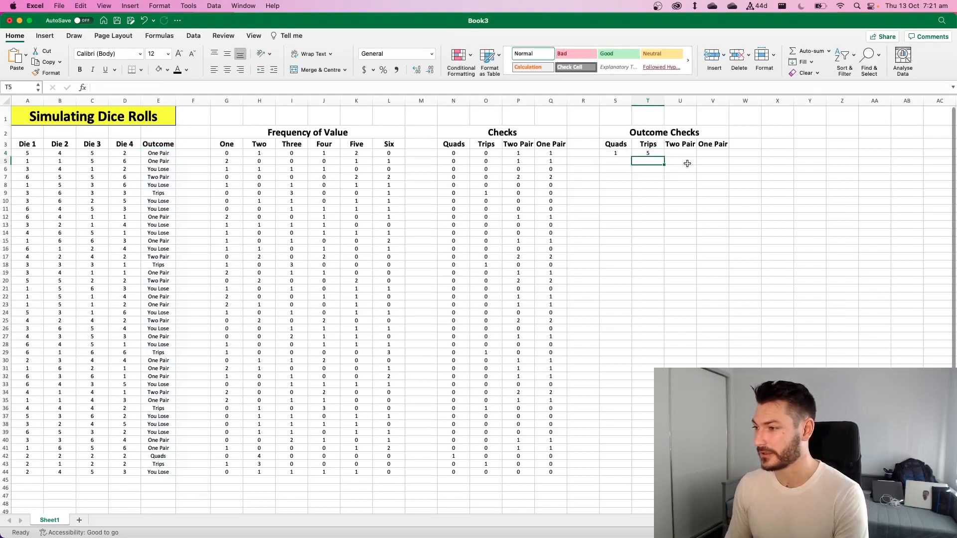
- In U4, count the Two Pair outcomes with the formula =COUNTIF(E4:E44,"Two Pair")
left_click(685, 153)
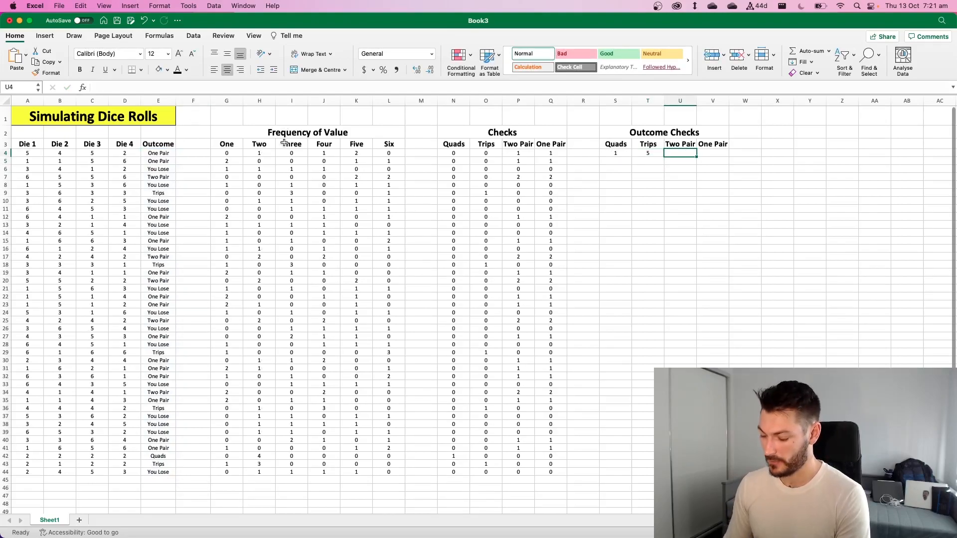
type("=")
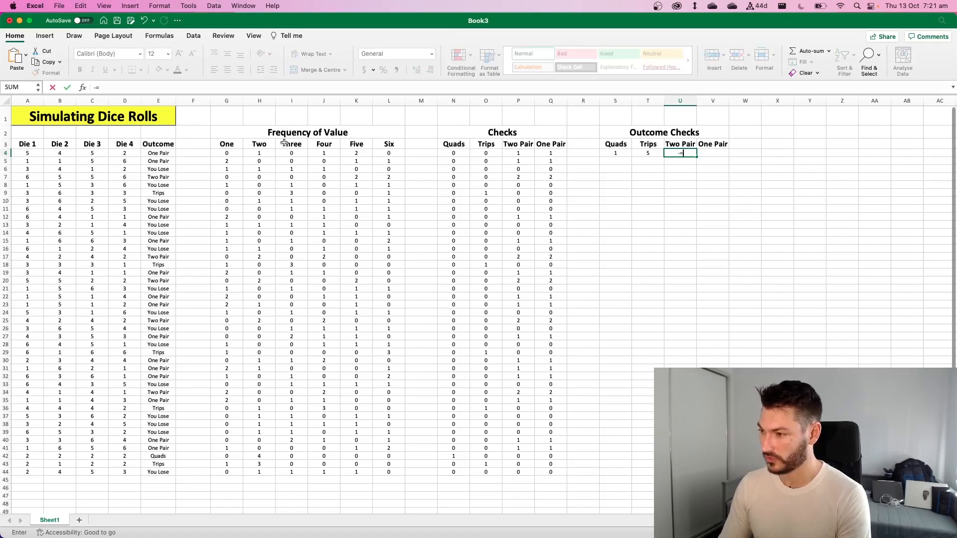
type("=countif")
key("Tab")
left_click_drag(155, 153, 144, 472)
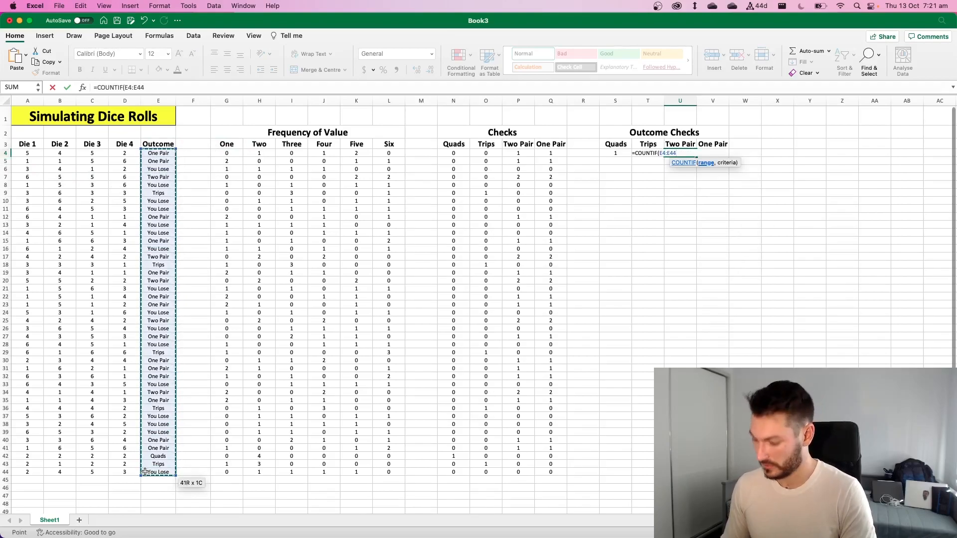
type(",\"Two Pai")
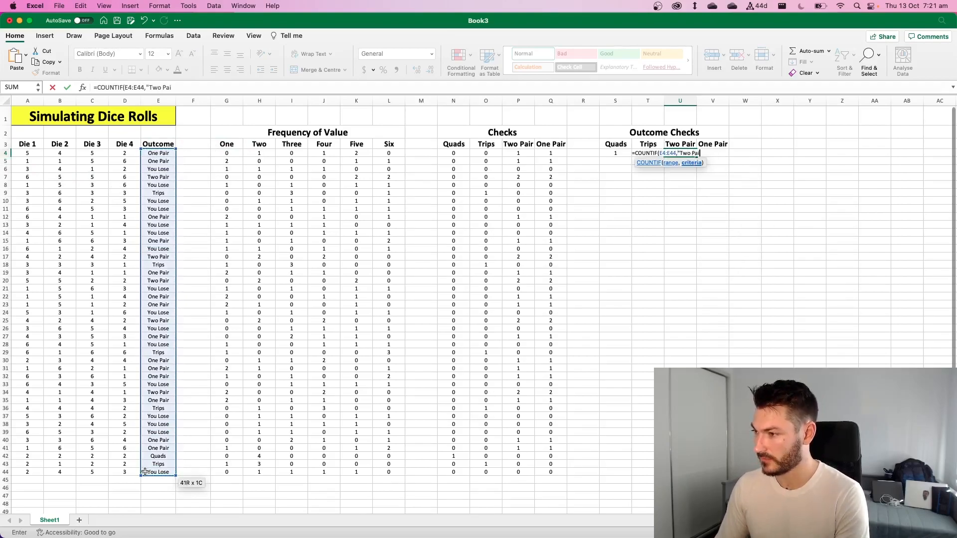
type("r\")")
key("Return")
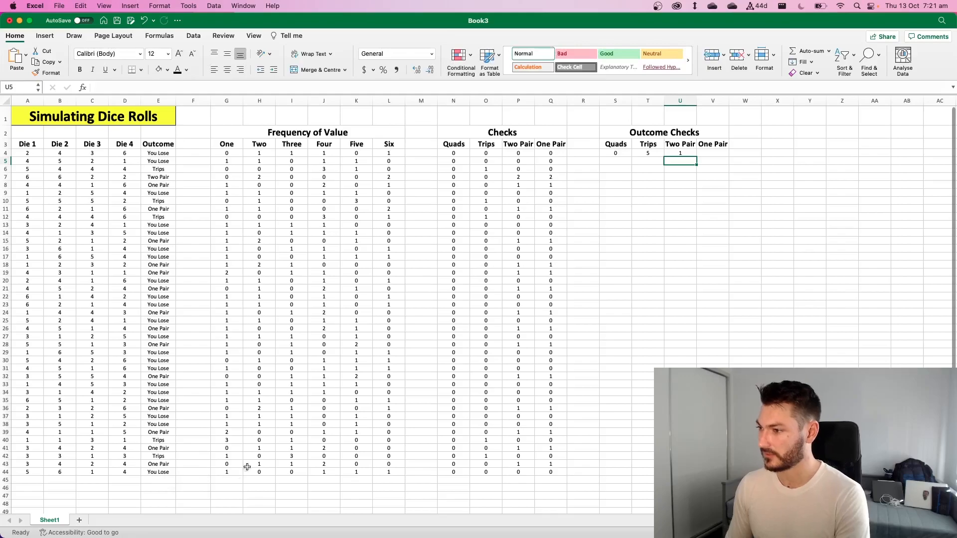
- In V4, count the One Pair outcomes in E4:E44 with a COUNTIF formula using the criterion "One Pair"
left_click(719, 152)
type("=")
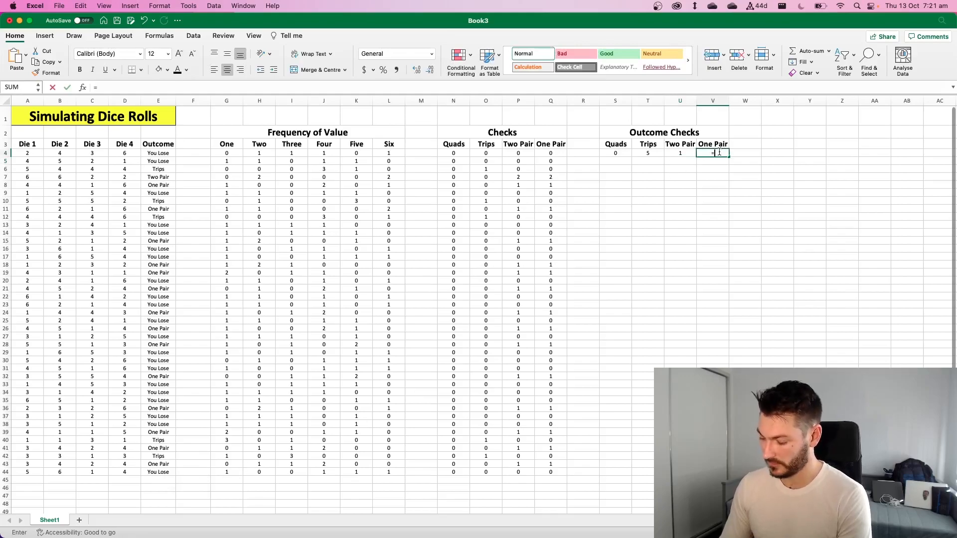
type("COUNTIF(")
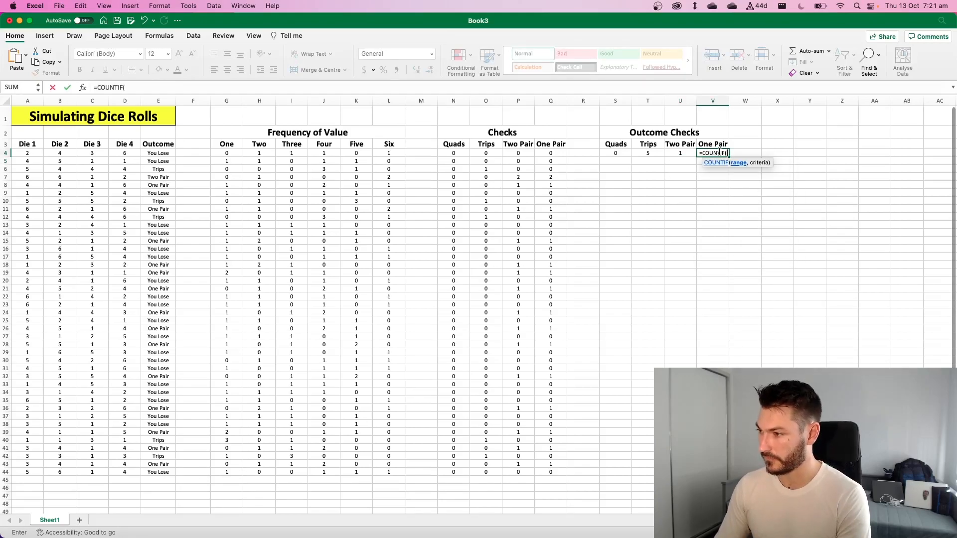
left_click_drag(158, 153, 150, 469)
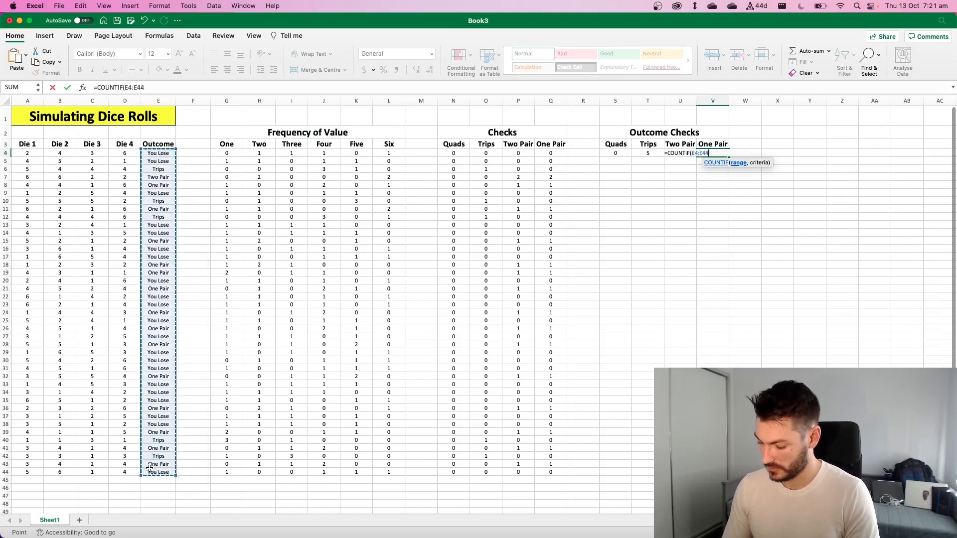
type(",\"One Pair")
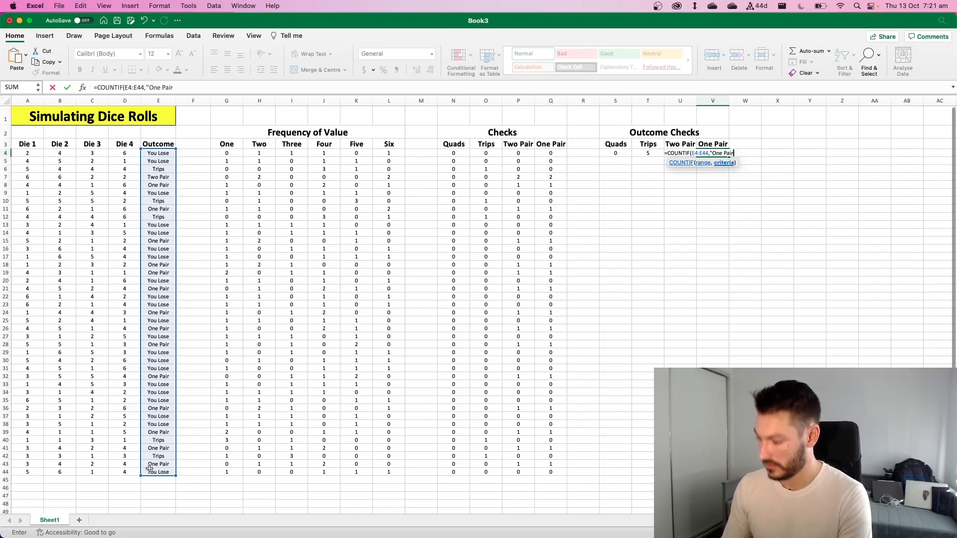
type("\"")
key("Return")
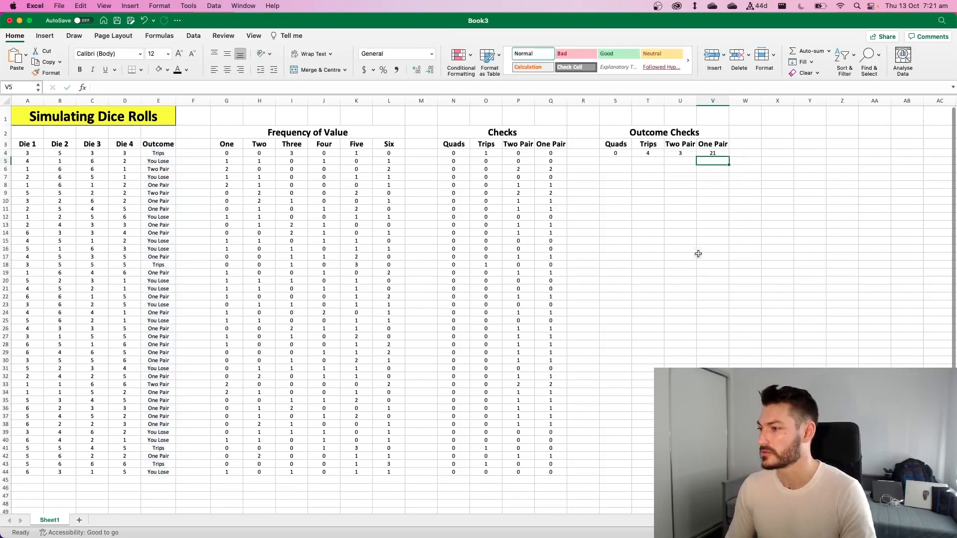
- Add the column heading "Lose" in W3 and extend the merged "Outcome Checks" heading across S2:W2
left_click_drag(752, 145, 751, 142)
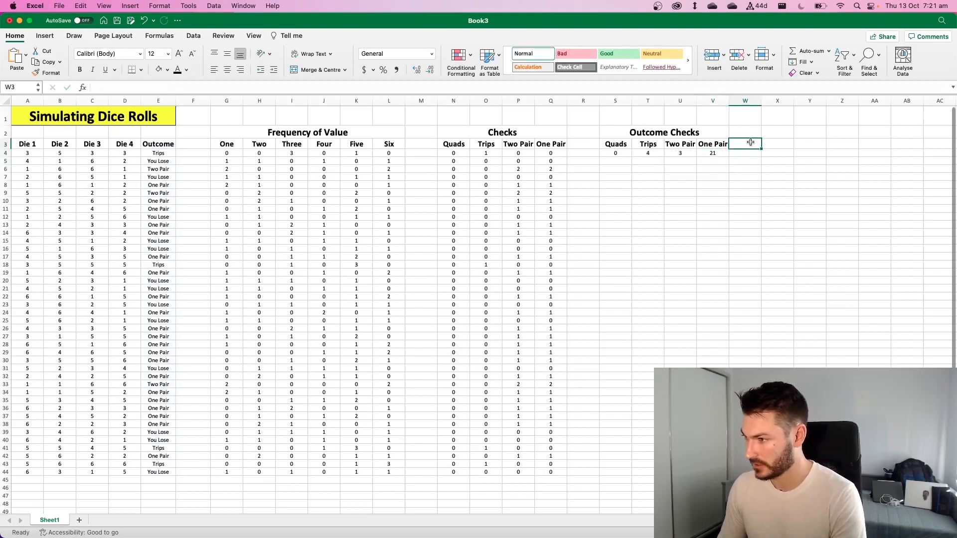
type("Lose")
key("Return")
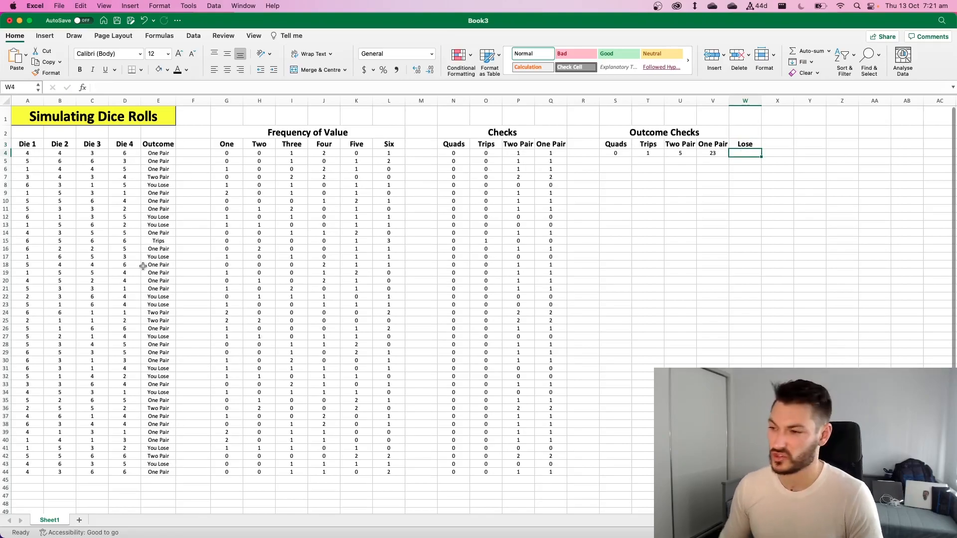
left_click_drag(690, 129, 743, 132)
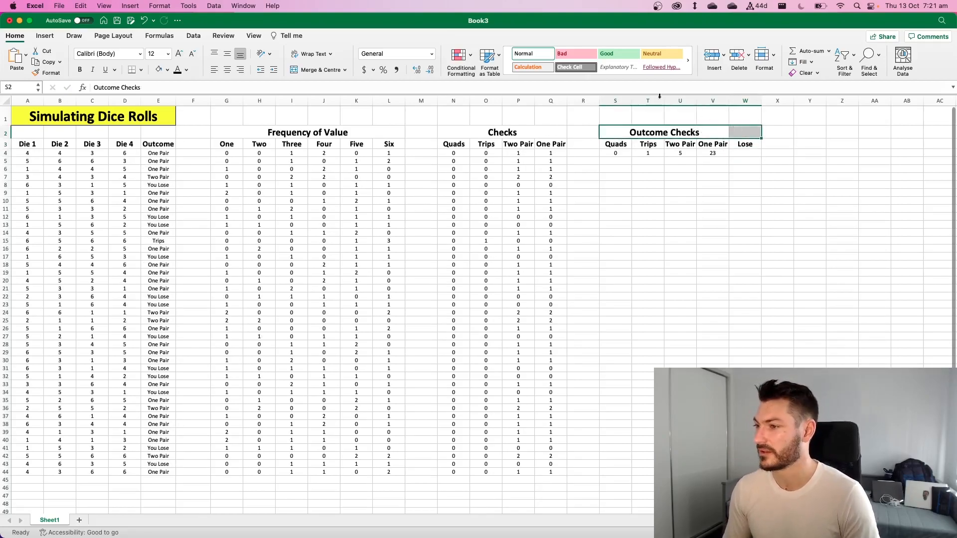
left_click(317, 70)
left_click(317, 69)
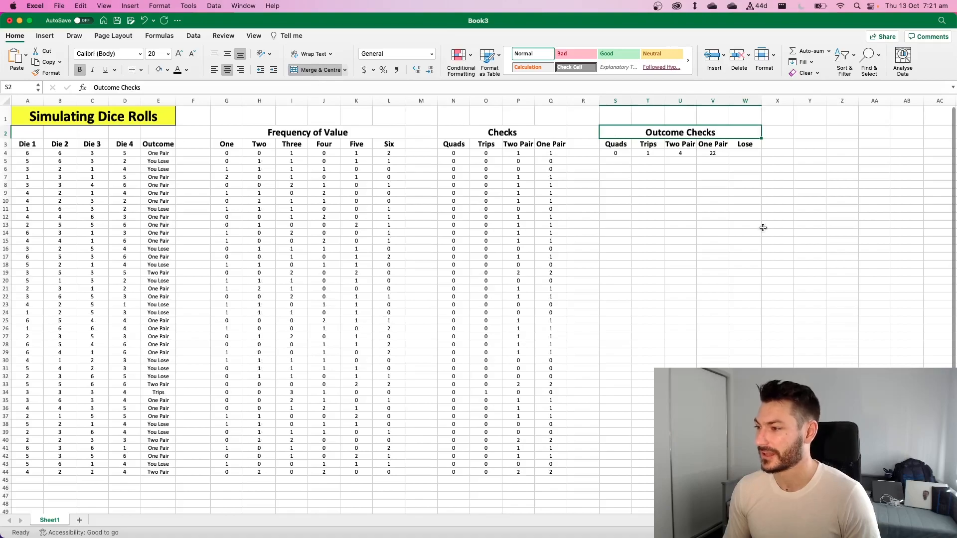
- Select the outcomes in E4:E44 to check how many cells contain data, and return to W4
left_click(751, 155)
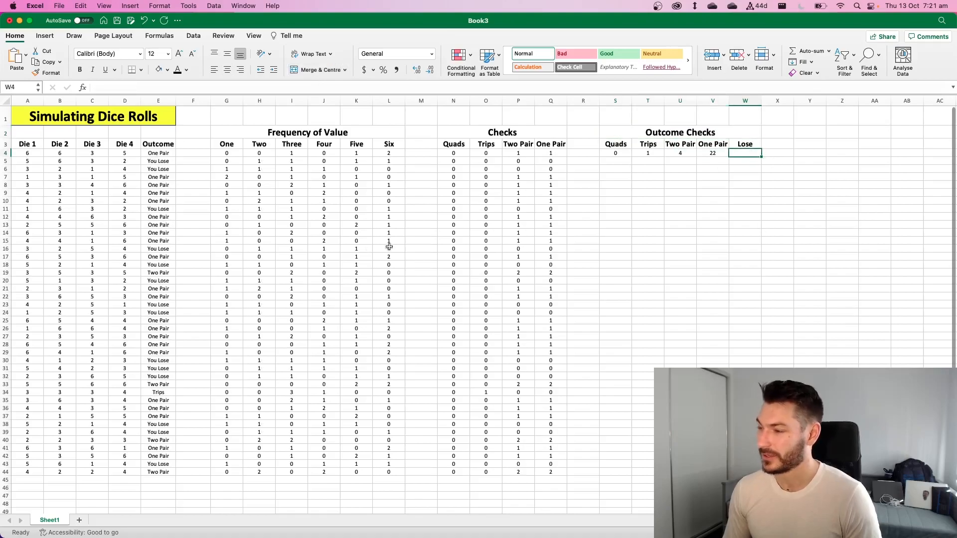
left_click(149, 153)
left_click_drag(160, 488, 160, 467)
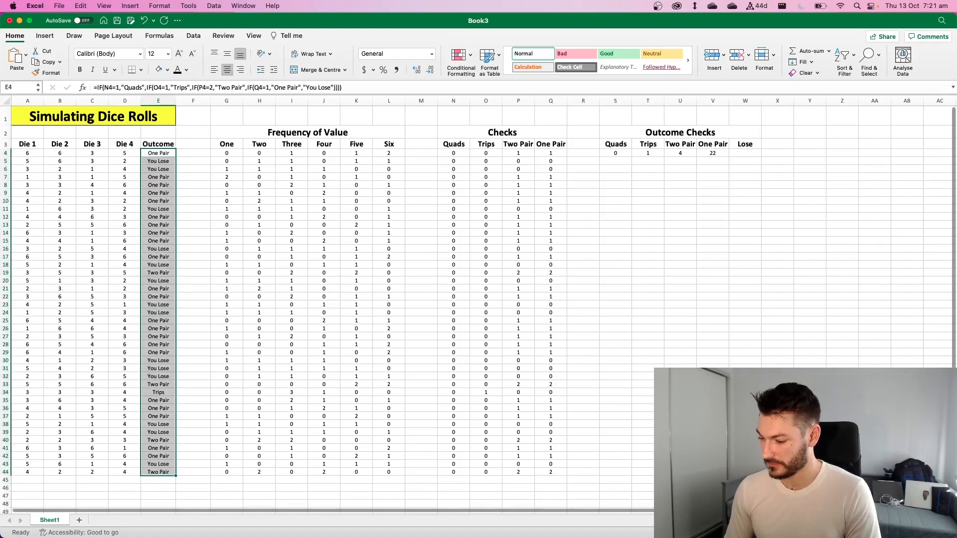
key("super+Tab")
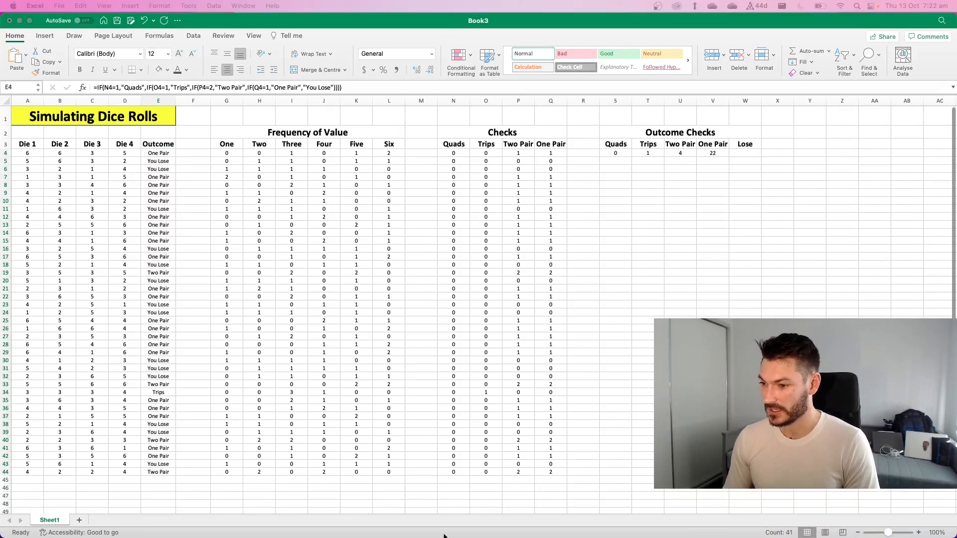
key("super+Tab")
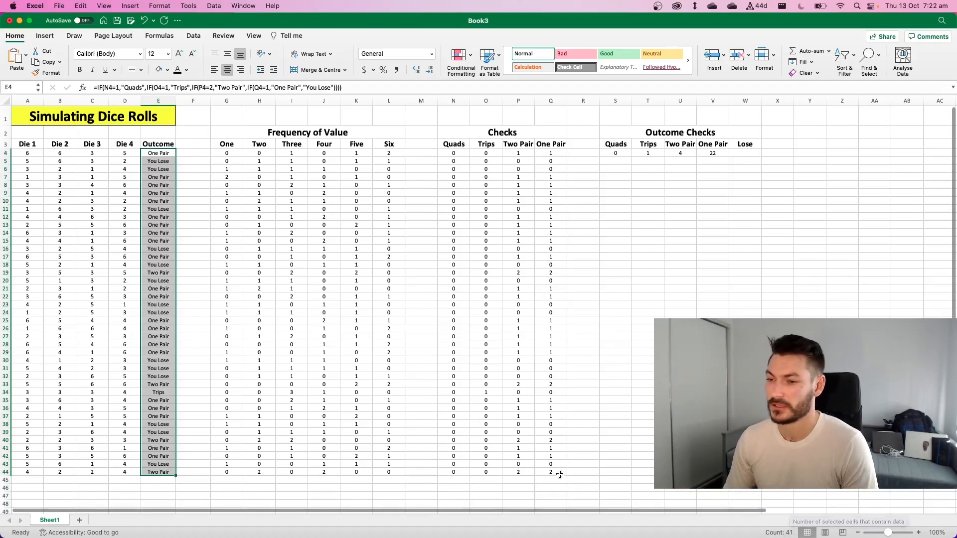
left_click(680, 440)
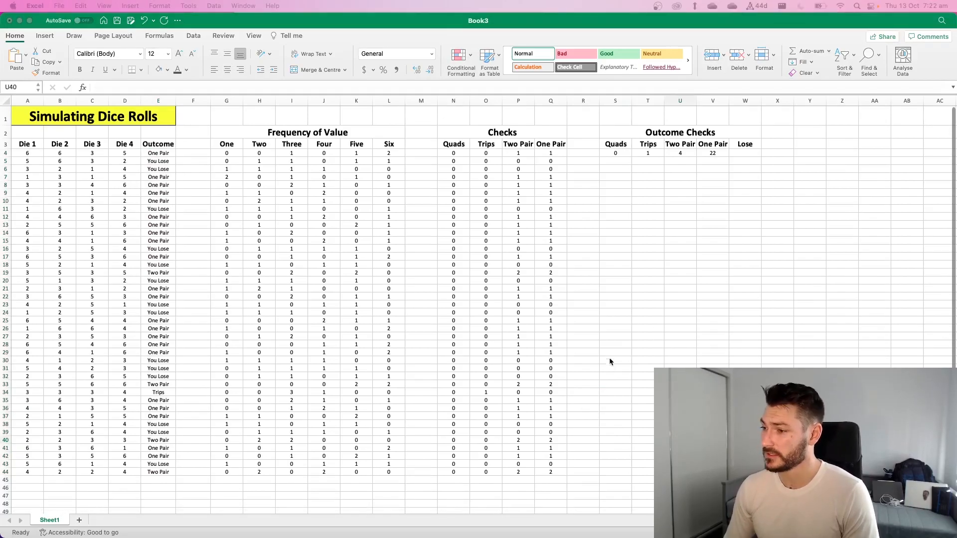
left_click(742, 154)
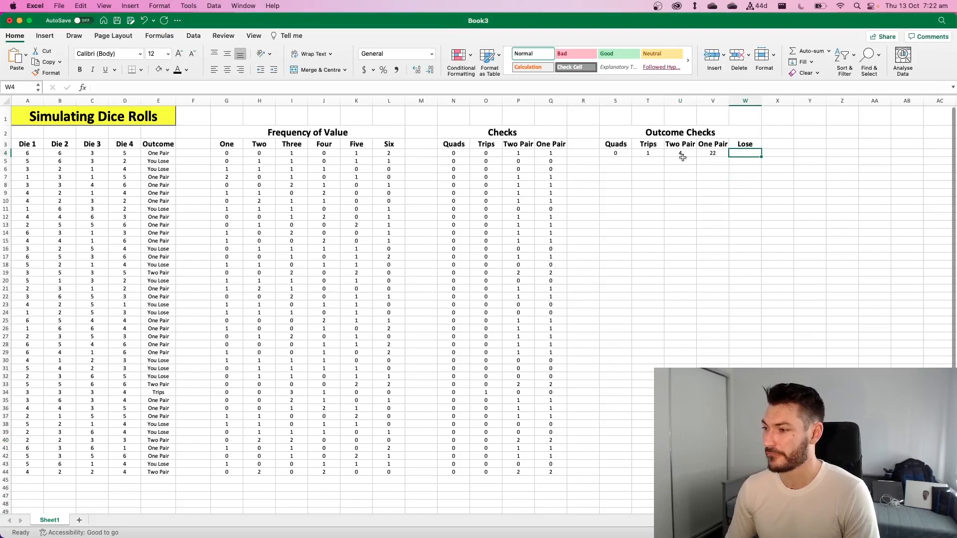
- In W4, calculate the number of losing outcomes with the formula =41-SUM(S4:V4)
type("=sum")
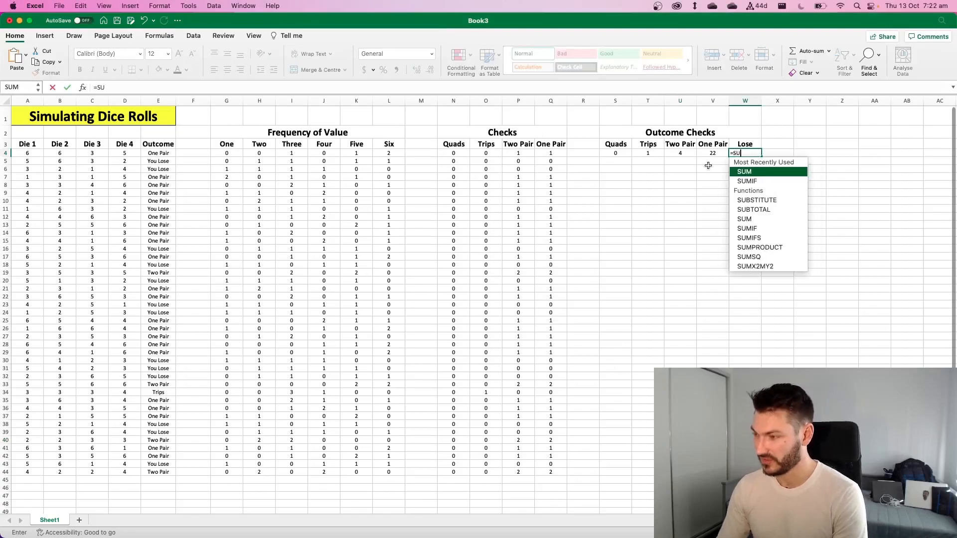
key("BackSpace")
key("BackSpace")
key("BackSpace")
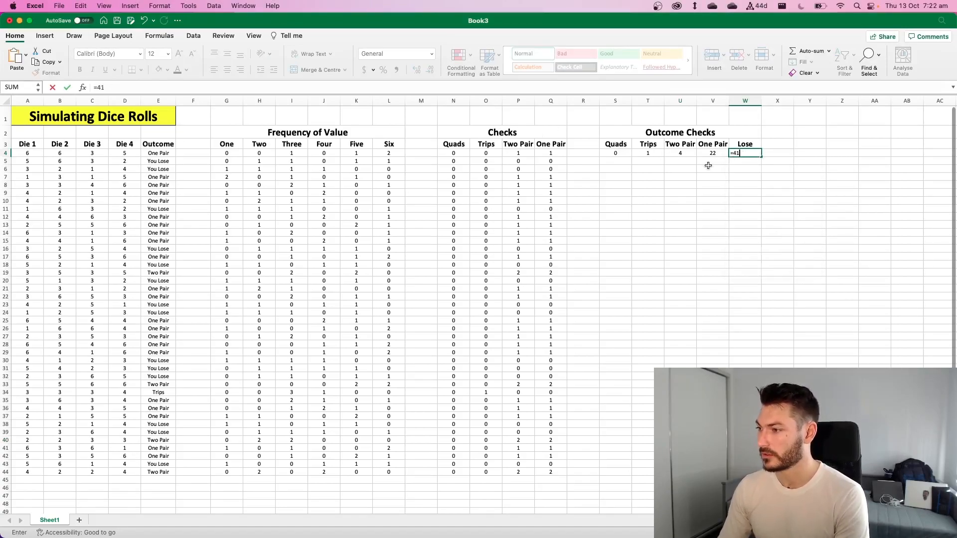
type("41-SUM(")
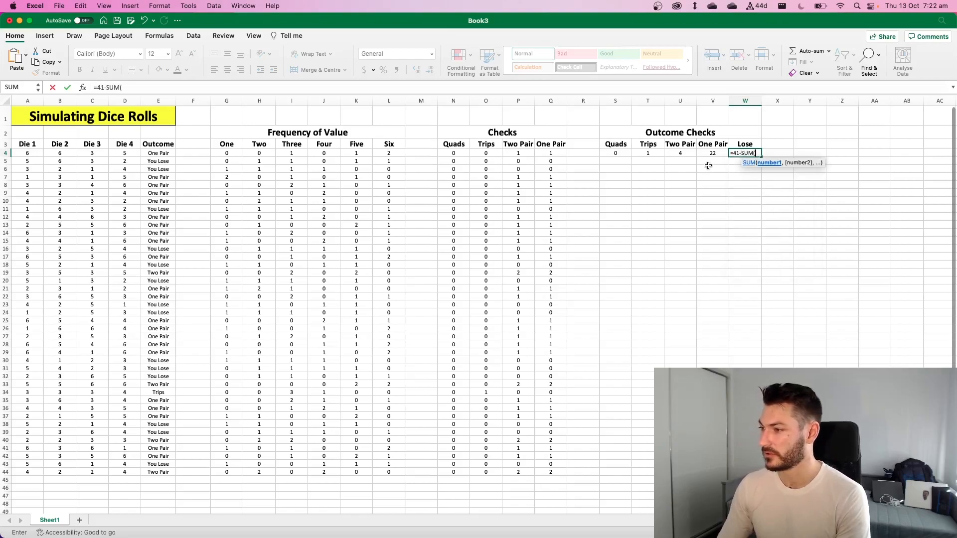
left_click(614, 154)
left_click_drag(614, 154, 713, 154)
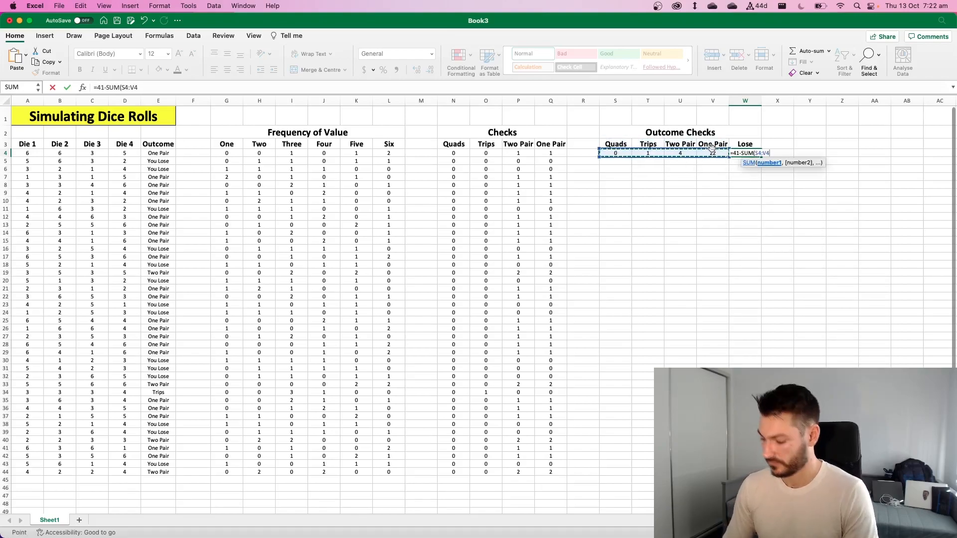
type(")")
key("Return")
left_click(810, 170)
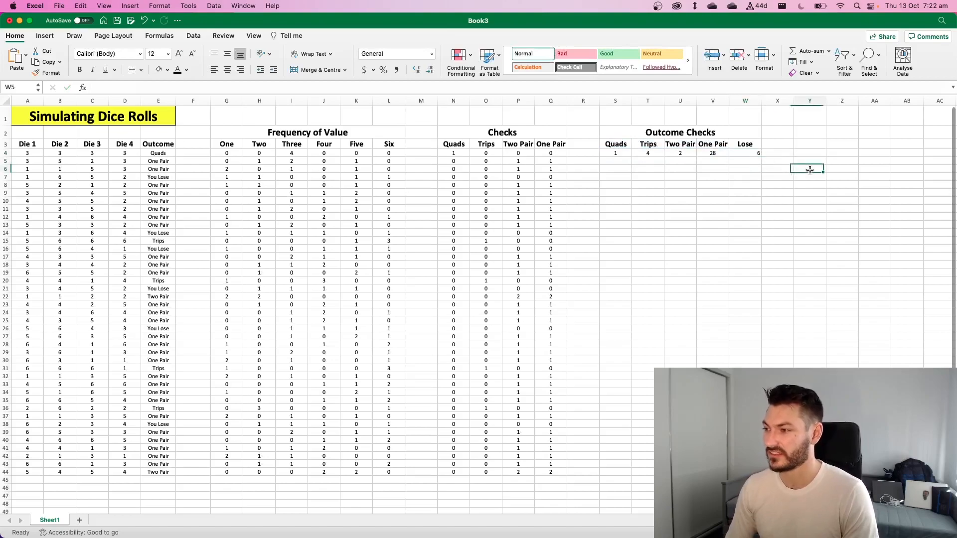
- Go through the "You Lose" entries in the Outcome column one by one to verify the Lose count
left_click(165, 176)
left_click(165, 233)
left_click(164, 248)
left_click(162, 288)
left_click(162, 328)
left_click(161, 425)
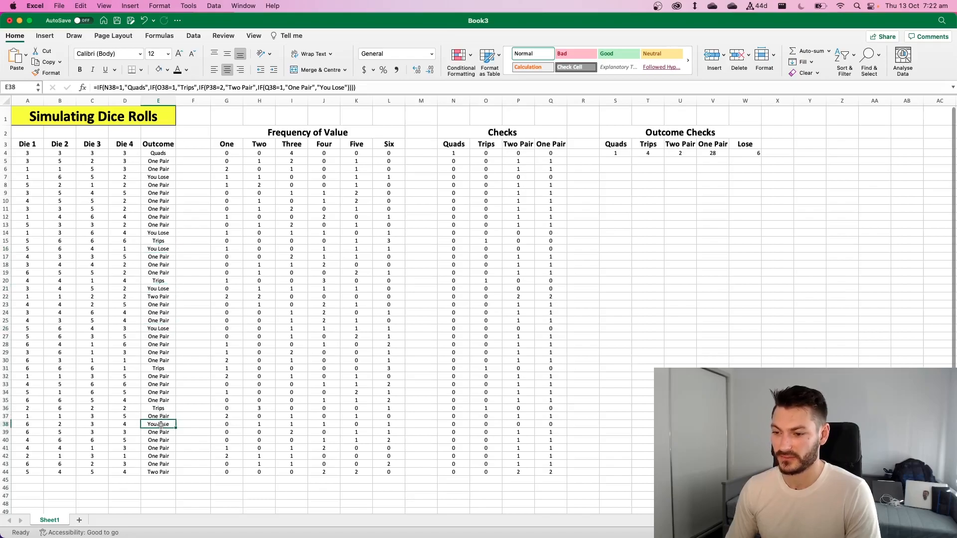
- Center the Lose count in W4 to match the other outcome counts
left_click(743, 153)
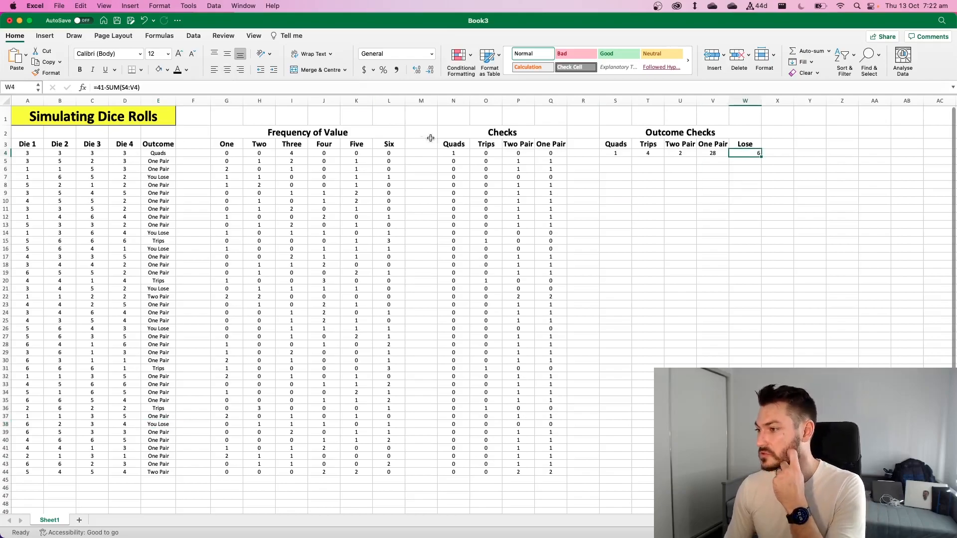
left_click(805, 198)
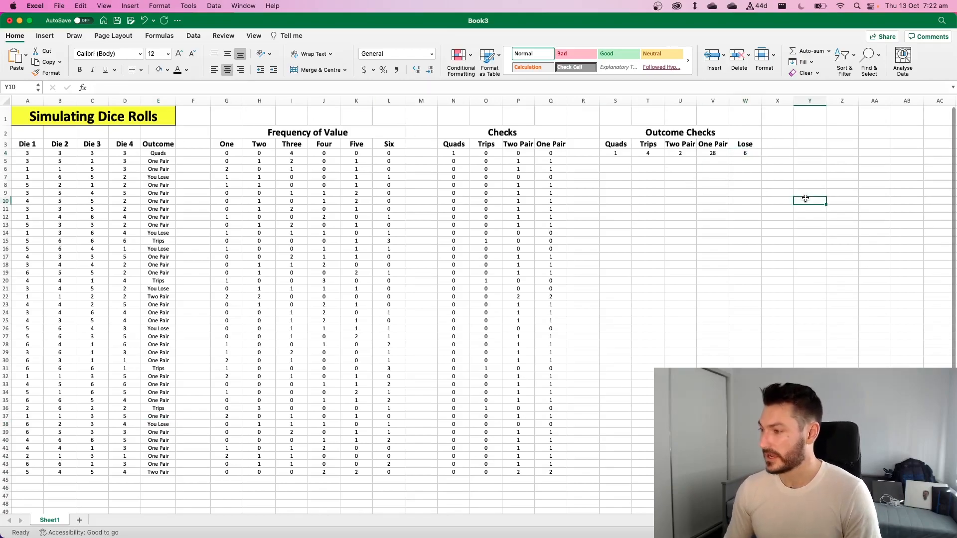
- Recalculate the sheet repeatedly to re-roll all the dice and refresh the outcome counts
key("F9")
key("F9")
key("F9")
key("F9")
key("F9")
key("F9")
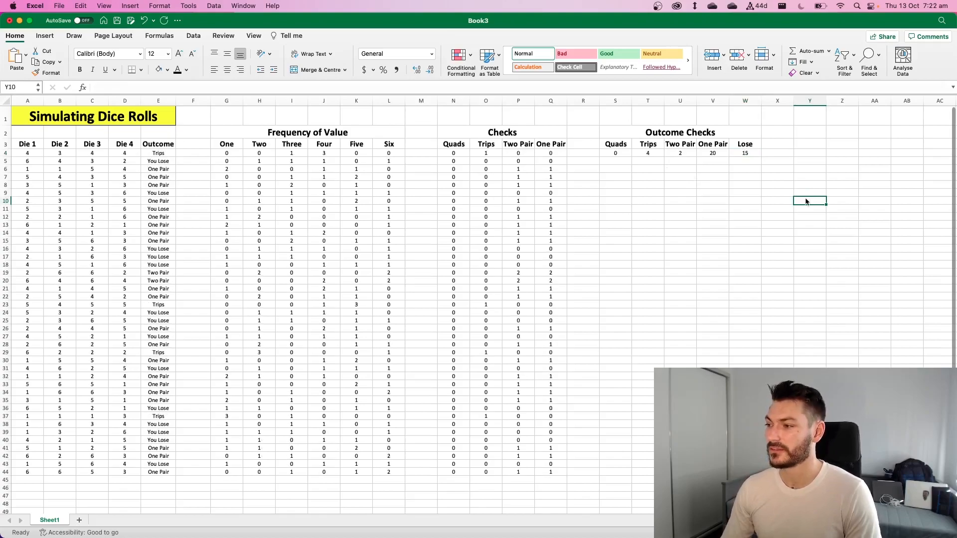
key("F9")
key("F9")
key("F9")
key("F9")
key("F9")
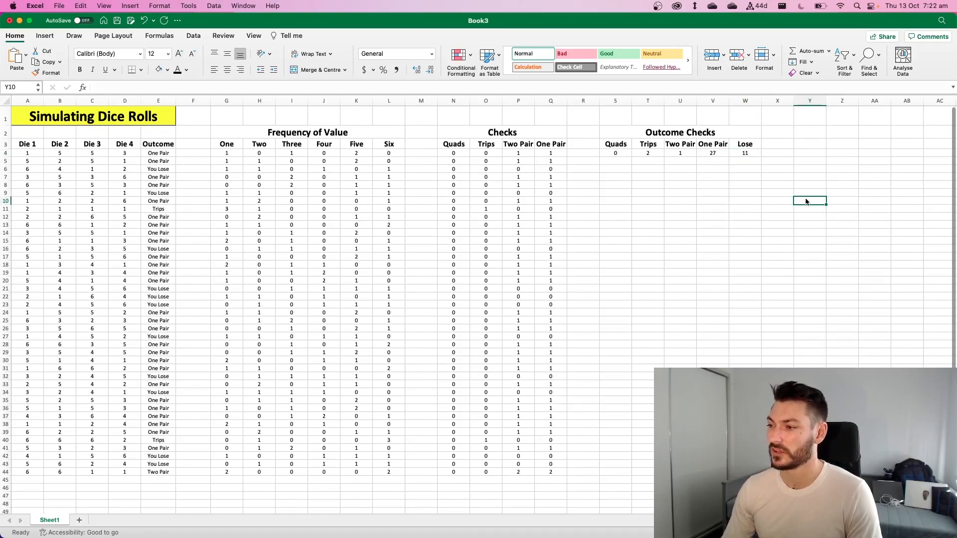
key("F9")
key("F9")
key("F9")
key("F9")
key("F9")
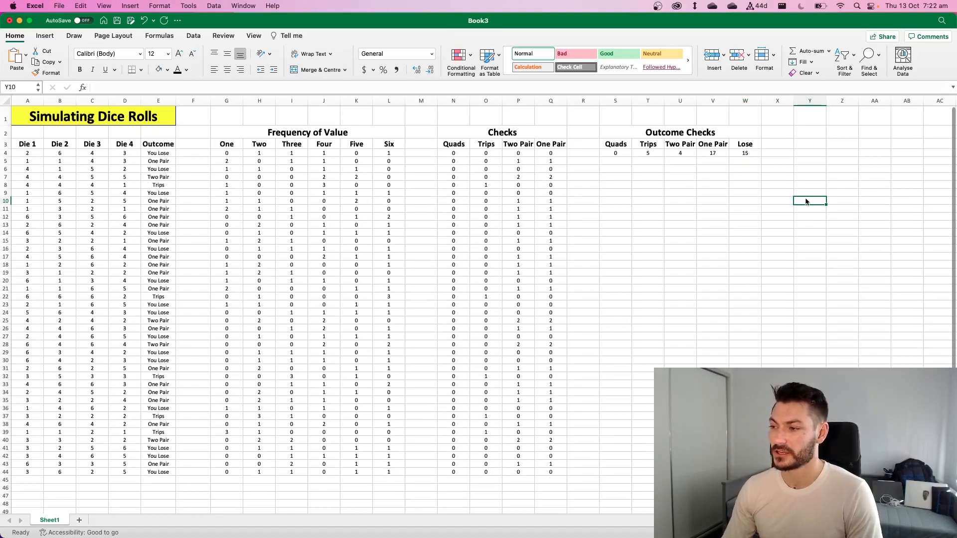
key("F9")
key("F9")
key("F9")
key("F9")
key("F9")
key("F9")
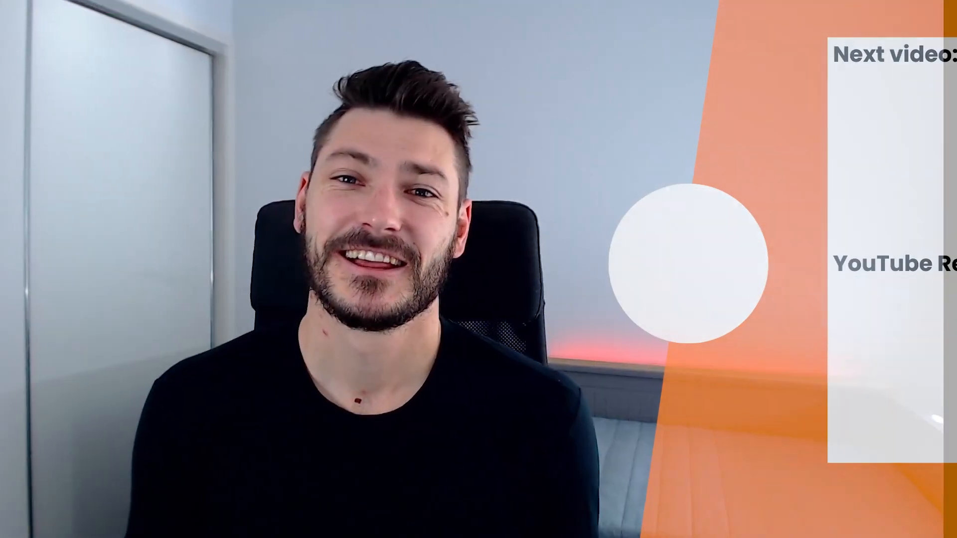